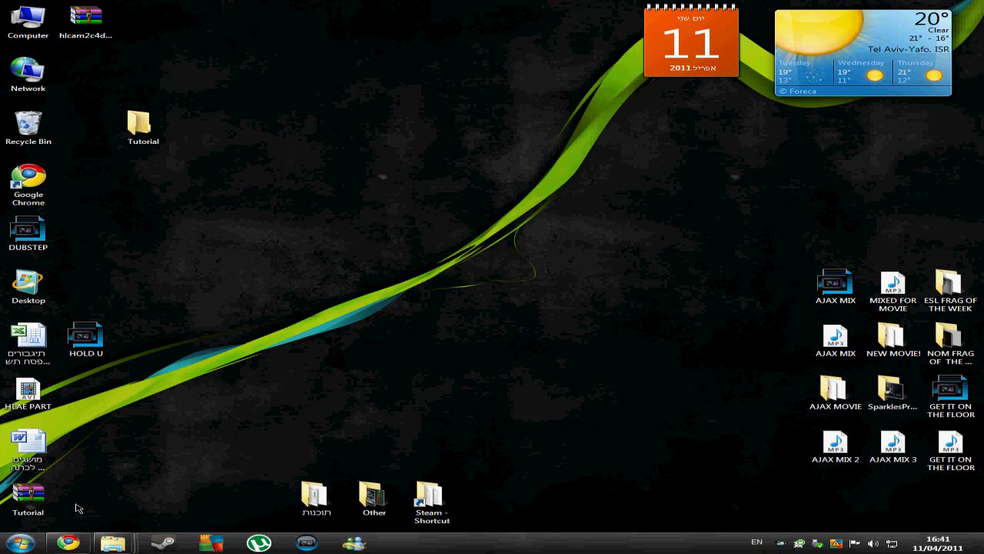
# - Download Tutorial.rar from MediaFire to the desktop as Tutorial (1), then show the desktop
pyautogui.click(92, 484)
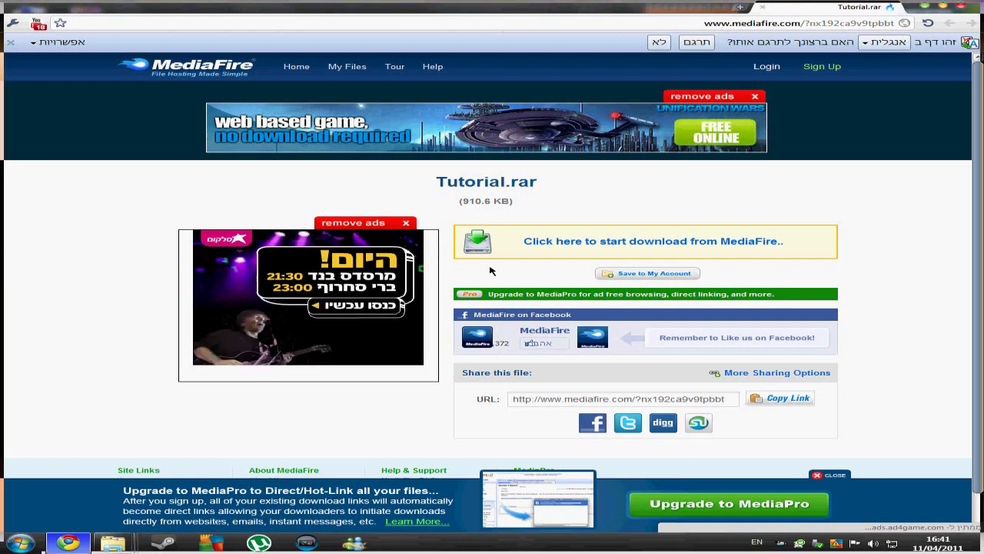
pyautogui.click(64, 543)
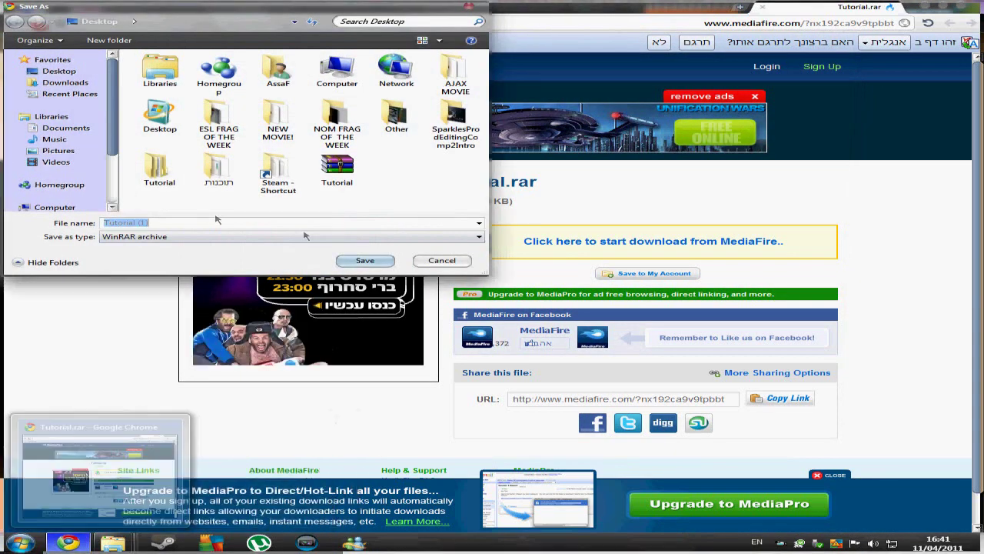
pyautogui.press('Return')
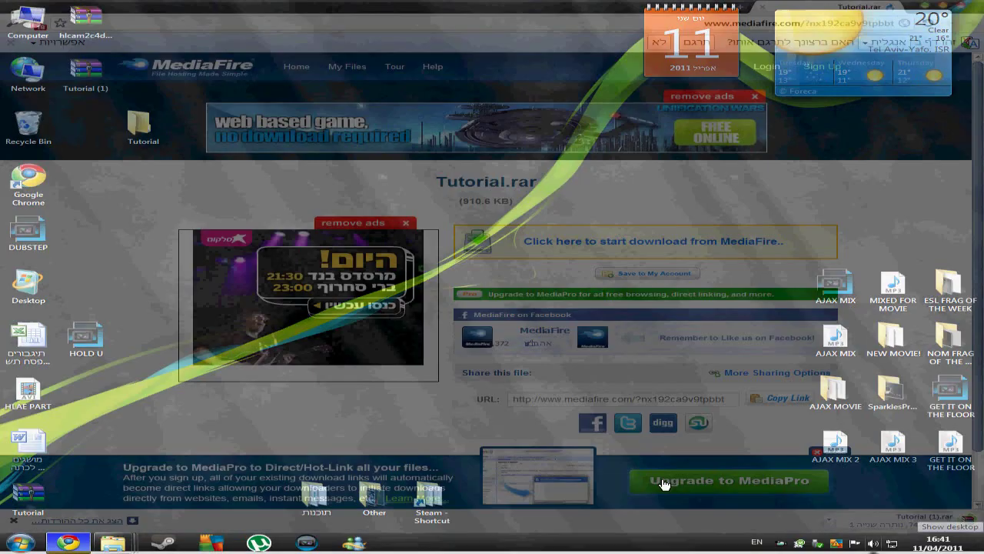
pyautogui.press('super+d')
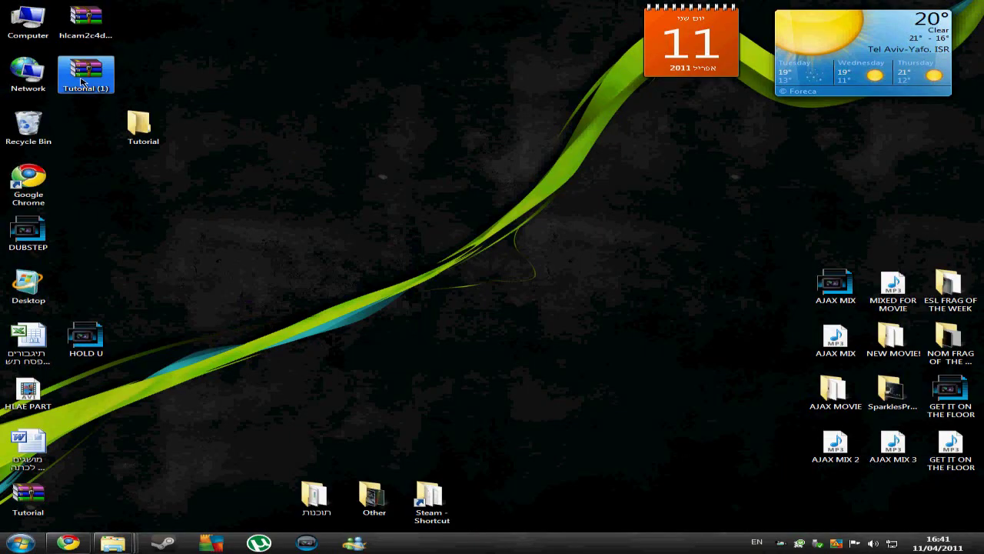
# - Extract Tutorial (1).rar into a Tutorial (1) folder and open it
pyautogui.rightClick(83, 75)
pyautogui.click(142, 117)
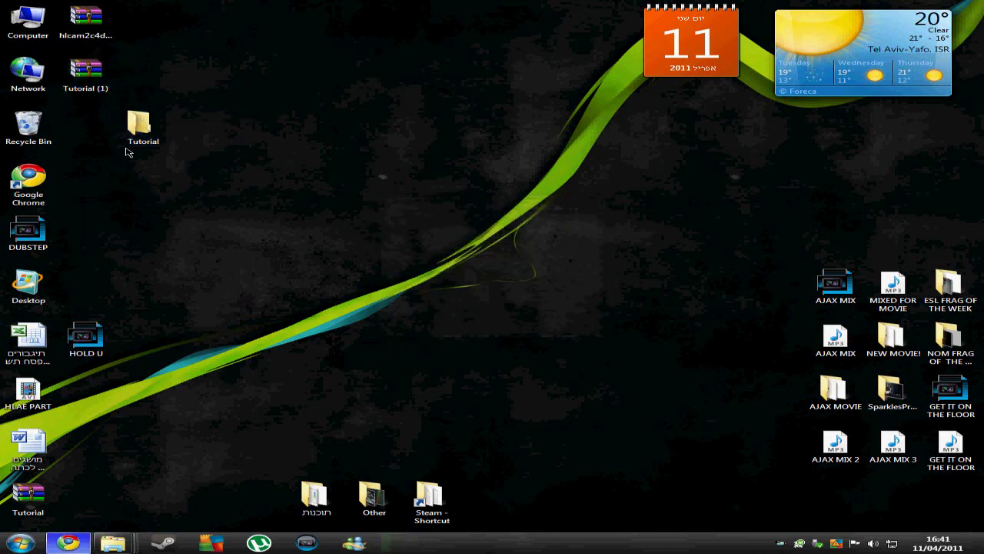
pyautogui.doubleClick(84, 126)
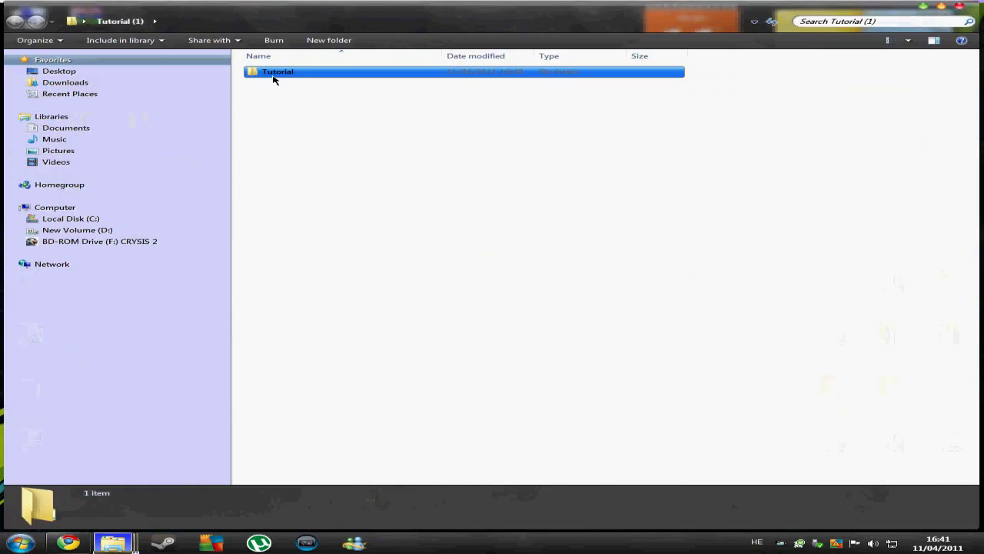
# - Copy all five files from Tutorial > hlcam2c4d_1_3_msthavoc > advancedfx.org > hlcam2c4d
pyautogui.doubleClick(273, 76)
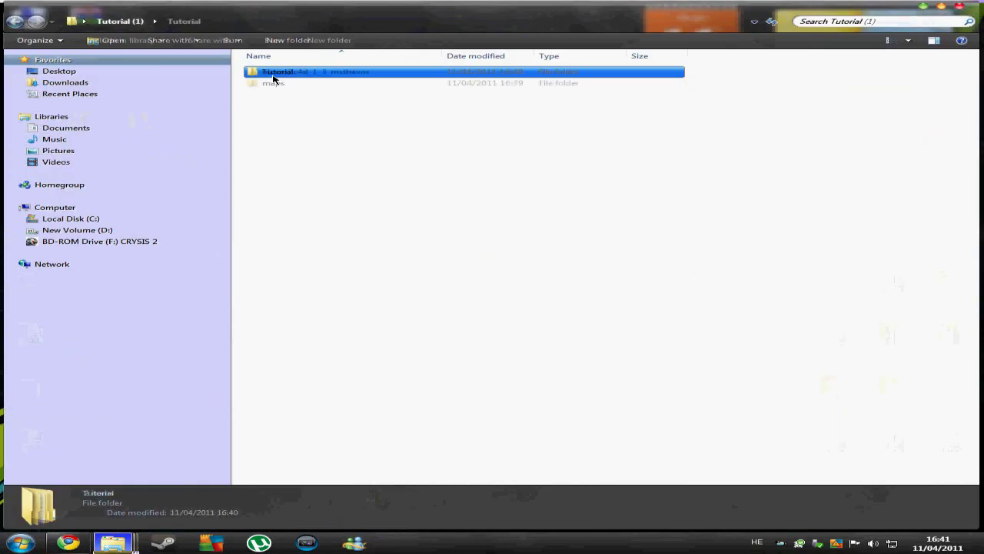
pyautogui.click(275, 84)
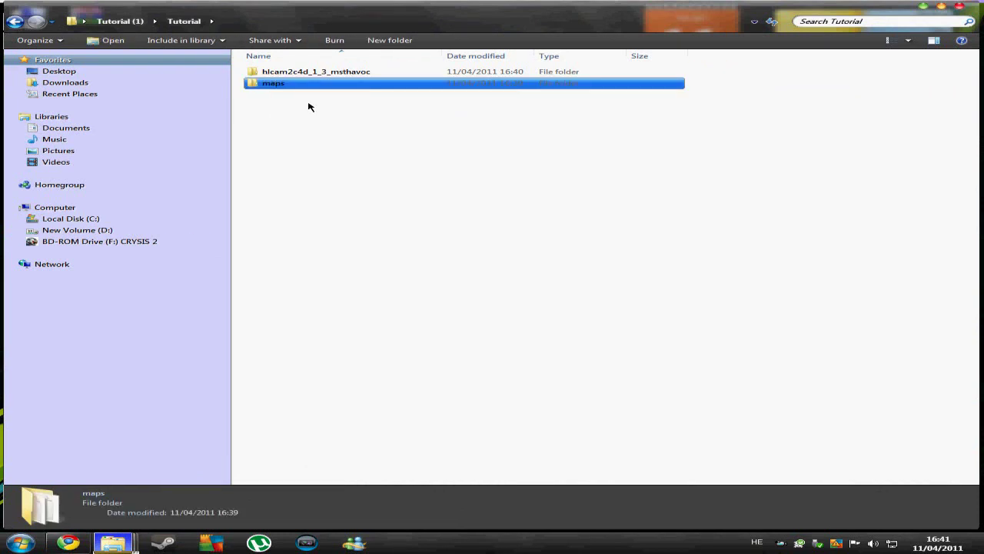
pyautogui.click(310, 107)
pyautogui.click(277, 77)
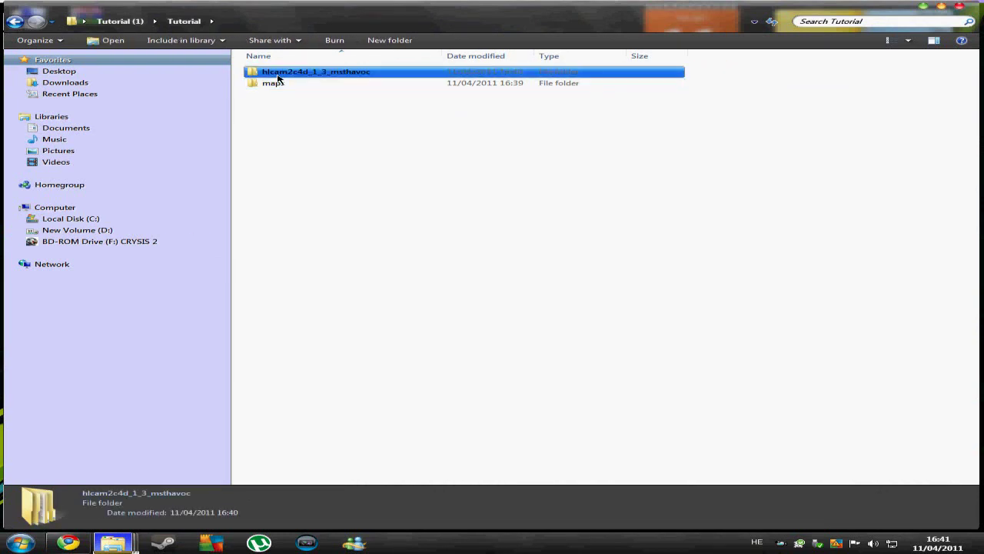
pyautogui.doubleClick(279, 77)
pyautogui.doubleClick(278, 77)
pyautogui.doubleClick(278, 77)
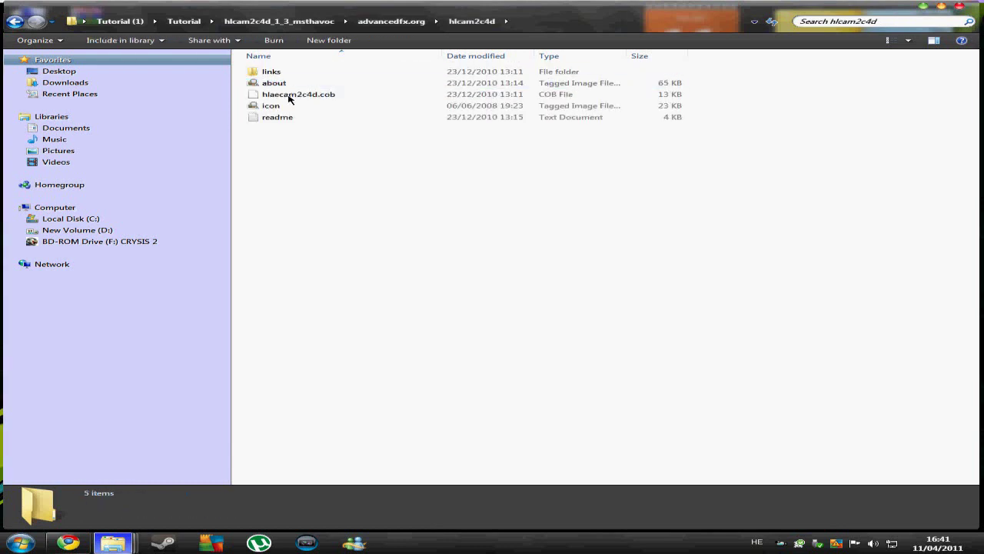
pyautogui.hotkey('ctrl', 'a')
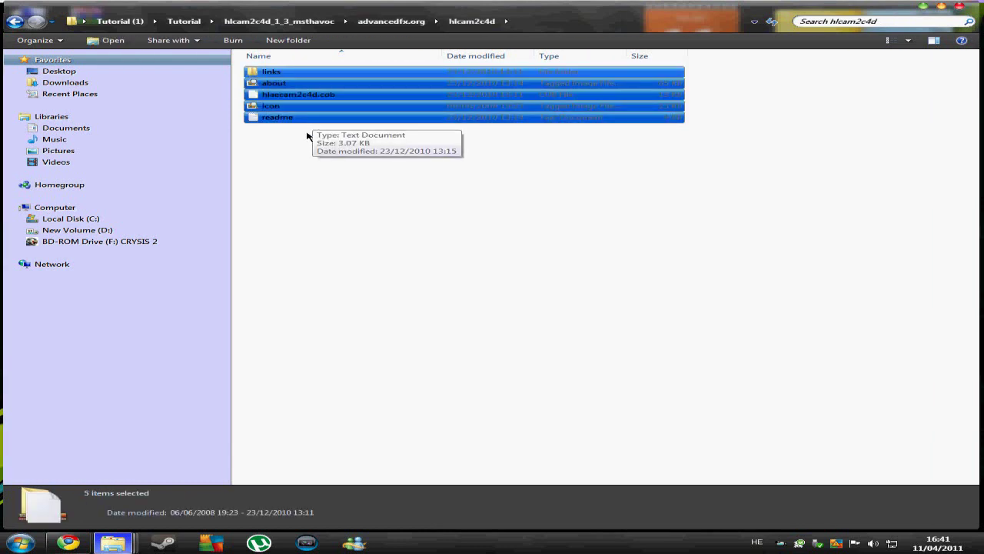
pyautogui.press('super+d')
# - Open the Program Files folder on Local Disk (C:)
pyautogui.doubleClick(45, 33)
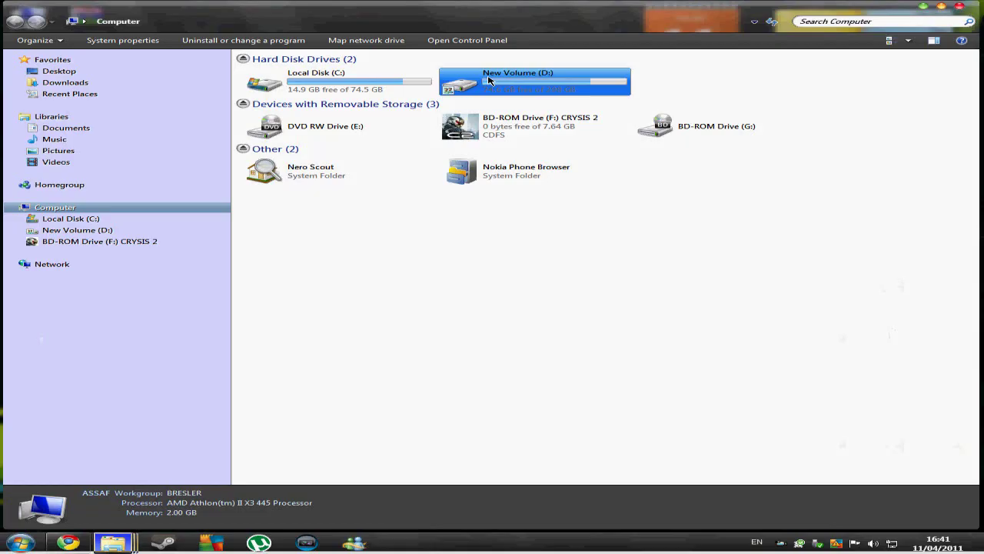
pyautogui.click(489, 80)
pyautogui.click(323, 81)
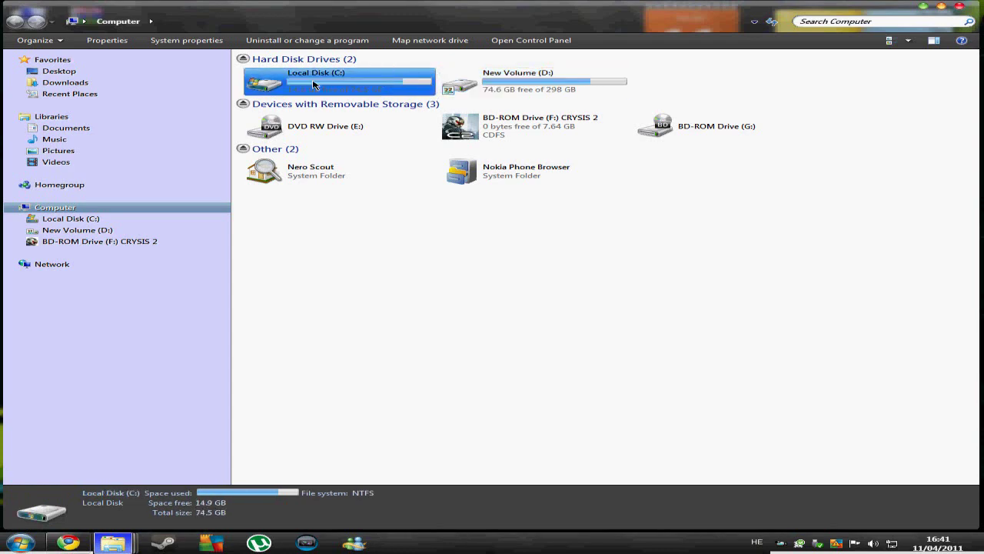
pyautogui.doubleClick(315, 80)
pyautogui.doubleClick(286, 108)
pyautogui.click(288, 107)
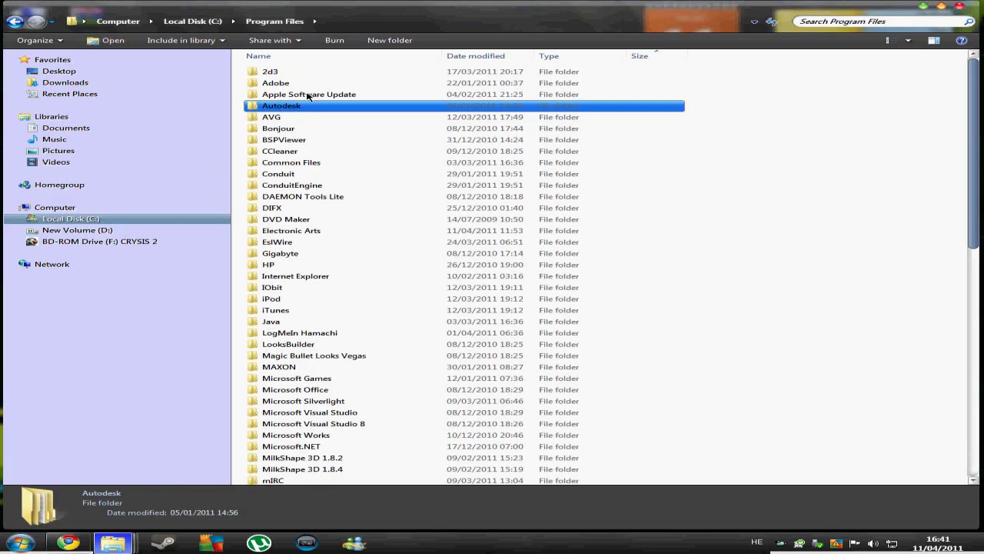
pyautogui.press('BackSpace')
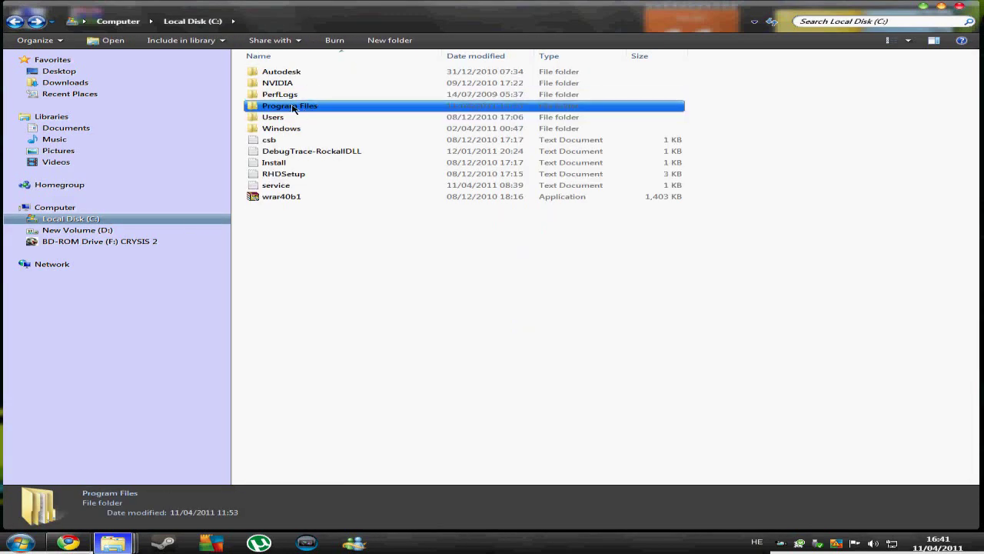
pyautogui.doubleClick(292, 108)
# - Paste the plugin files into MAXON\CINEMA 4D R11.5\plugins, skipping the links folder and about.tif conflicts
pyautogui.click(321, 116)
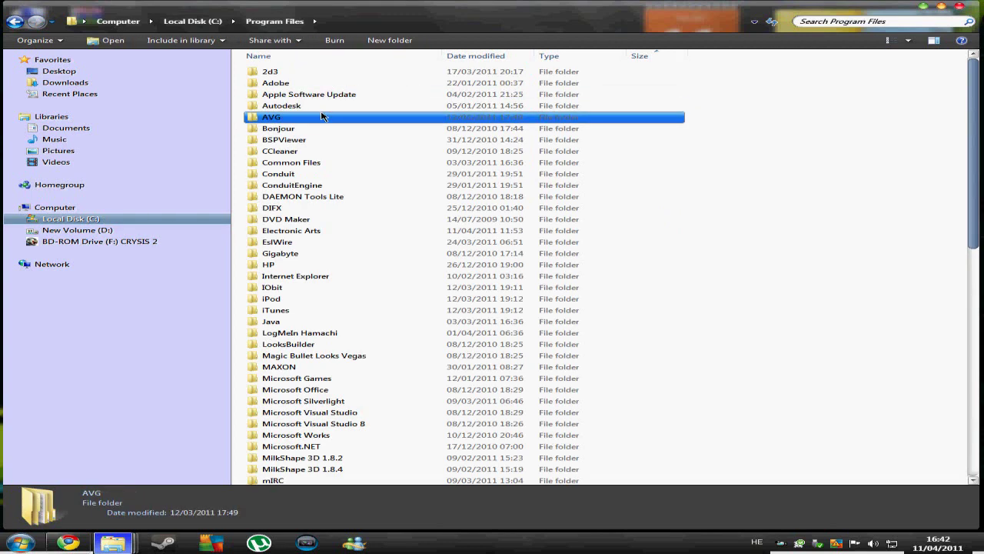
pyautogui.write('max')
pyautogui.press('Return')
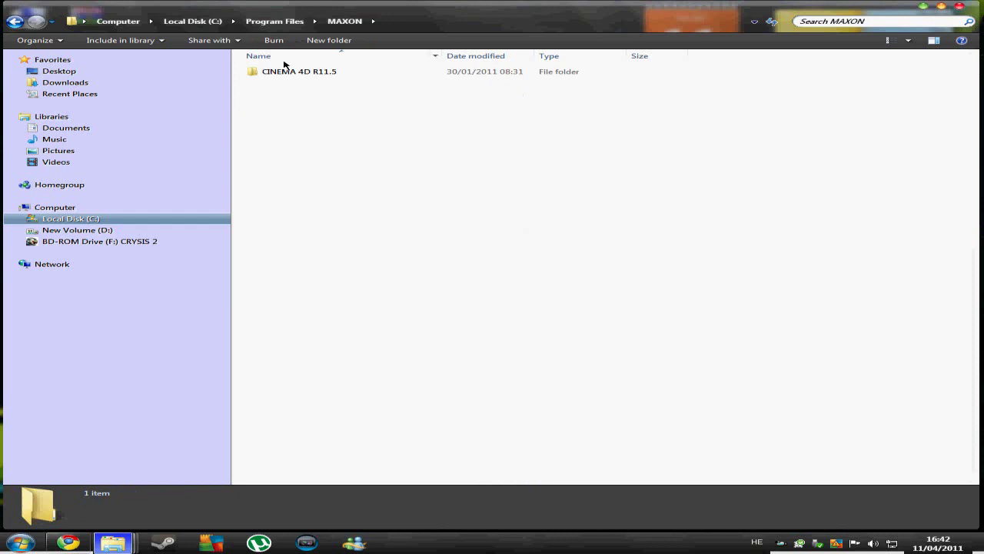
pyautogui.doubleClick(286, 72)
pyautogui.doubleClick(288, 116)
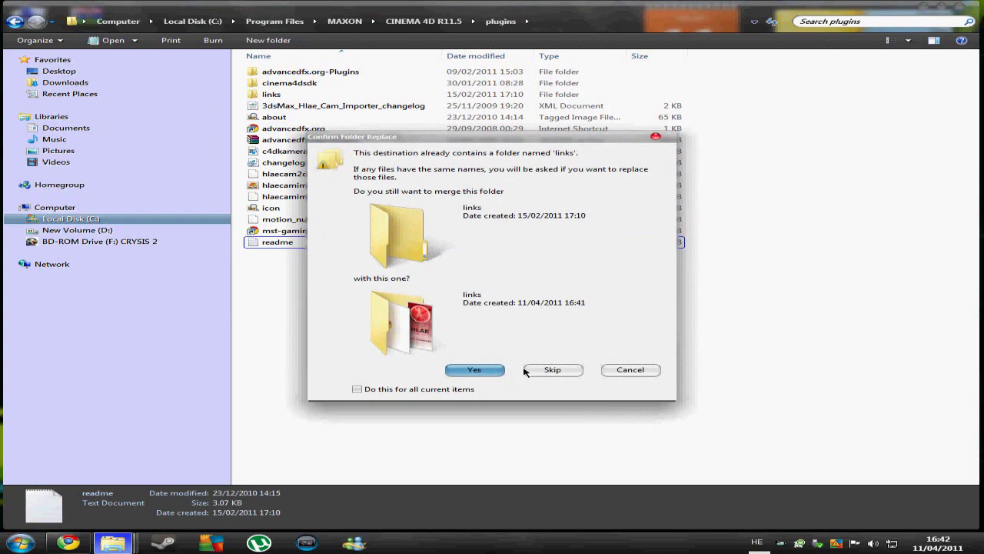
pyautogui.click(527, 374)
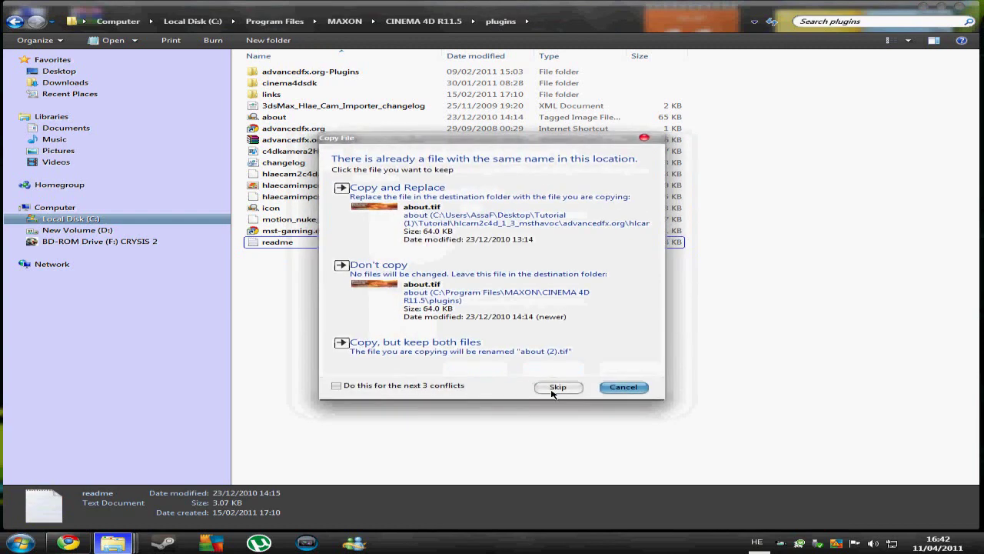
pyautogui.click(623, 387)
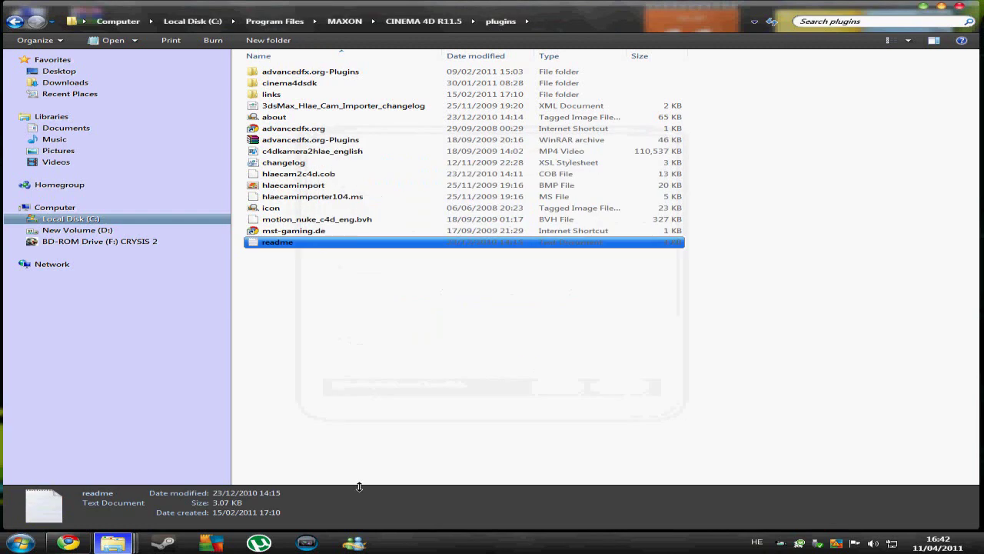
pyautogui.press('super+d')
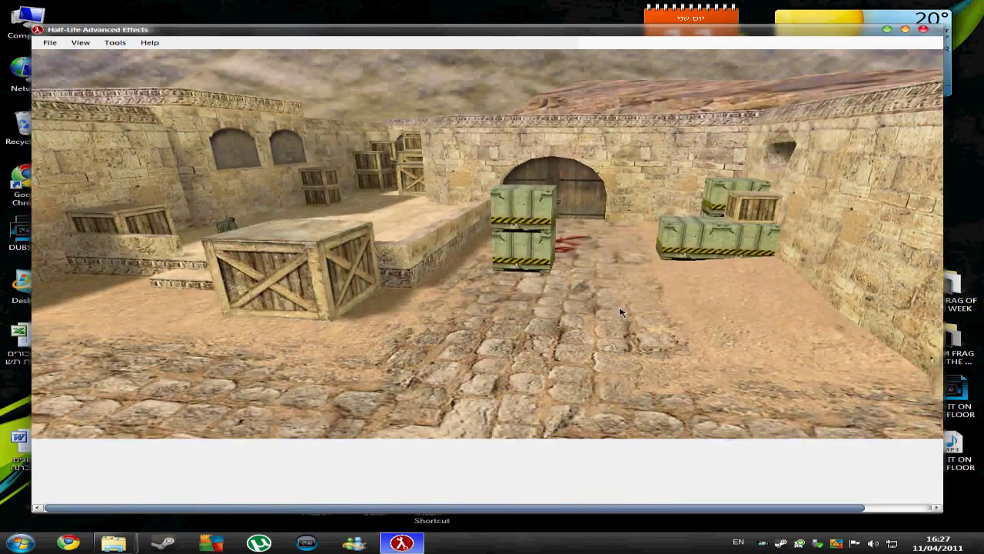
# - Pause the demo and add a CAMPATH event at 003:12:77 from the current view, Flags 1
pyautogui.press('Escape')
pyautogui.click(454, 268)
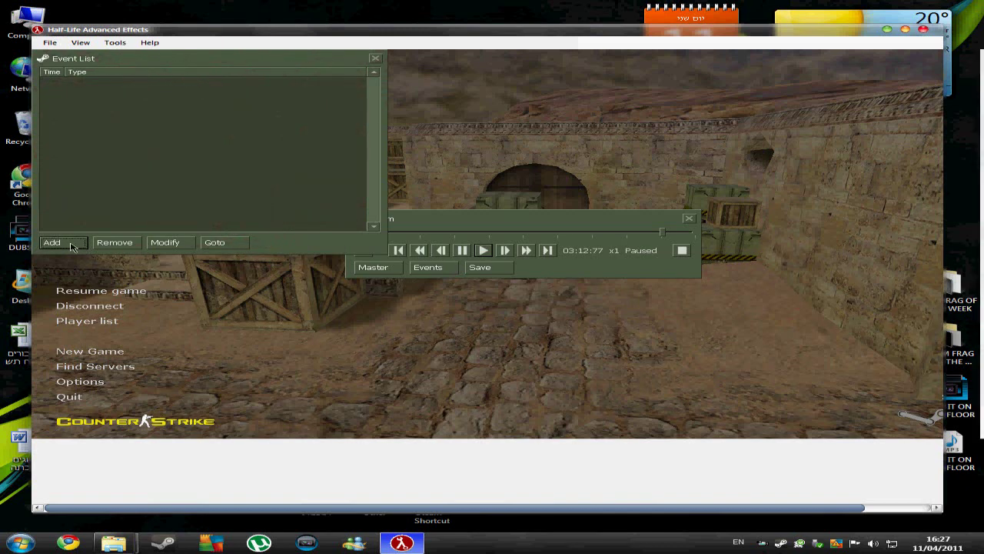
pyautogui.click(72, 245)
pyautogui.click(130, 73)
pyautogui.click(131, 147)
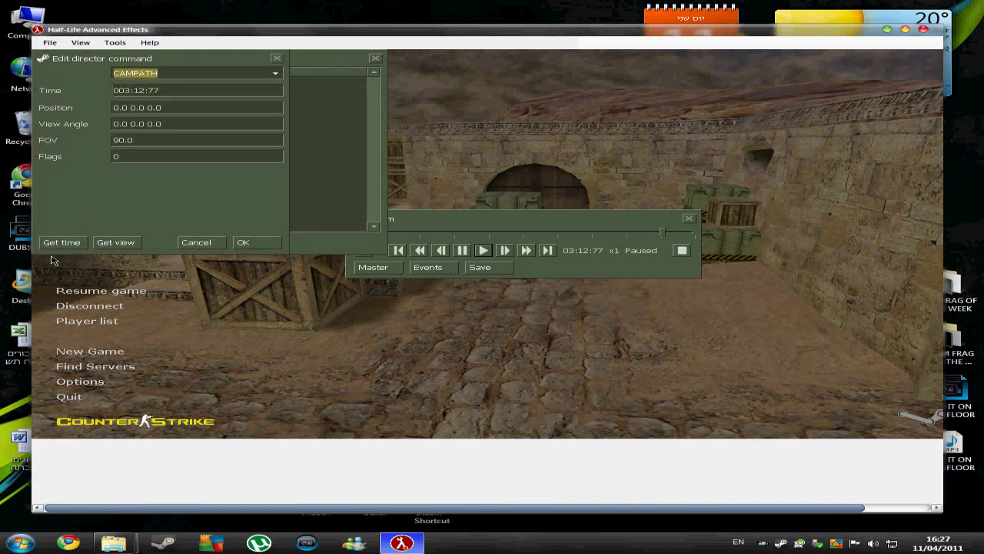
pyautogui.click(63, 245)
pyautogui.click(115, 242)
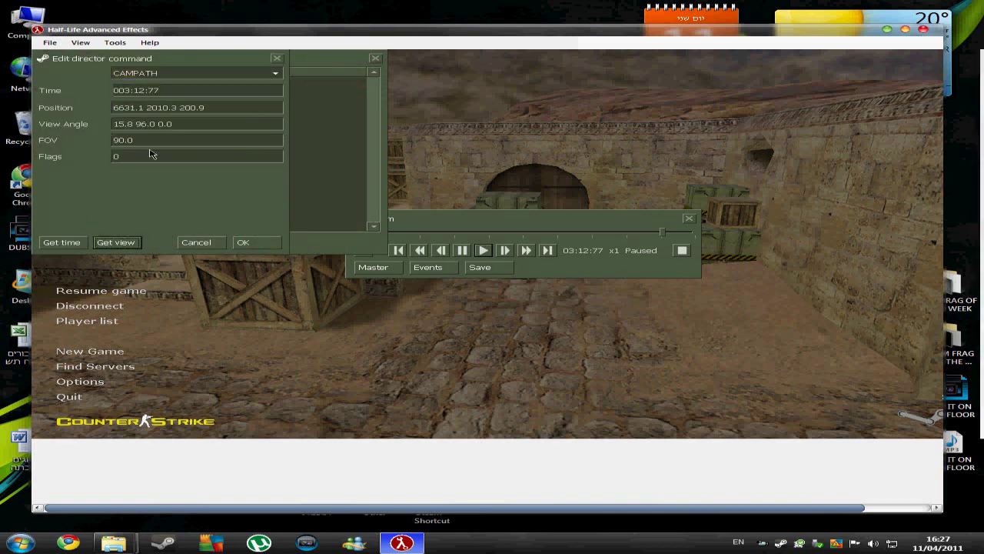
pyautogui.click(203, 158)
pyautogui.press('Delete')
pyautogui.write('1')
pyautogui.click(259, 245)
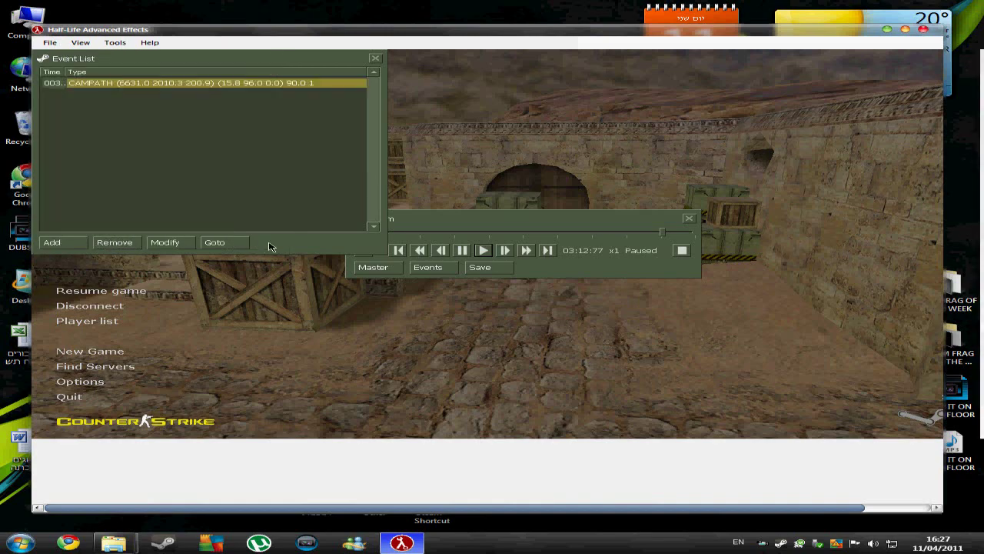
# - Play on, pause again, and add a second CAMPATH event at 003:16:31 from the view
pyautogui.click(482, 251)
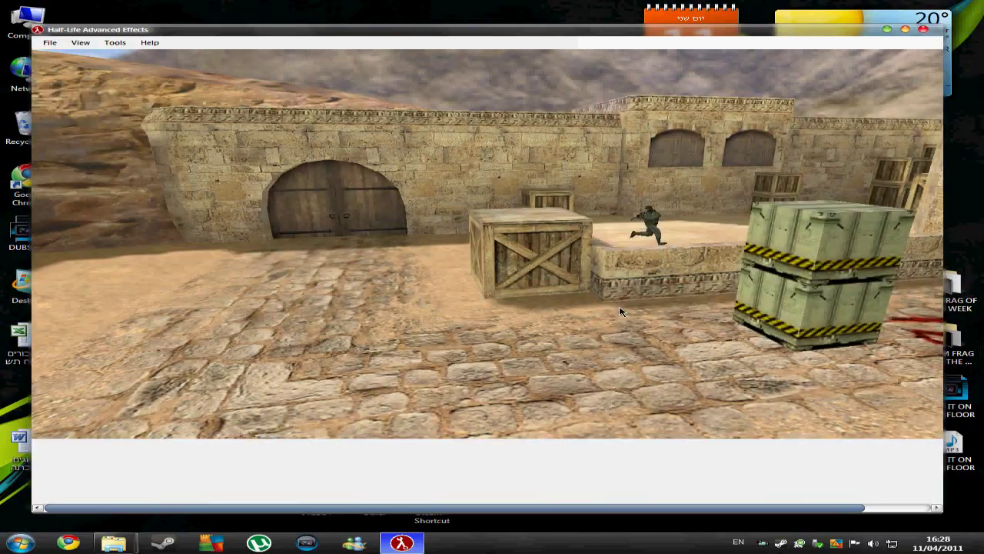
pyautogui.press('Escape')
pyautogui.click(61, 243)
pyautogui.click(192, 73)
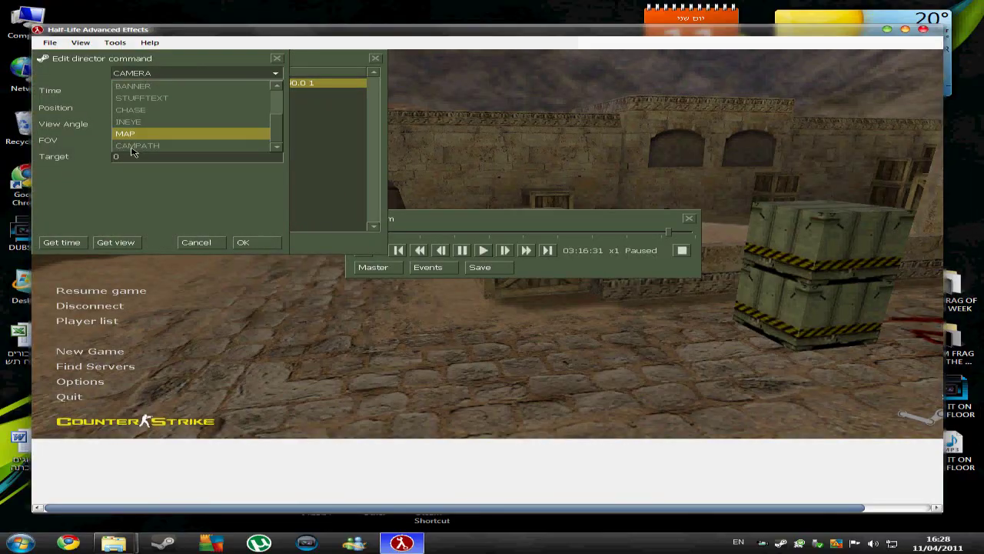
pyautogui.click(136, 145)
pyautogui.click(61, 242)
pyautogui.click(115, 242)
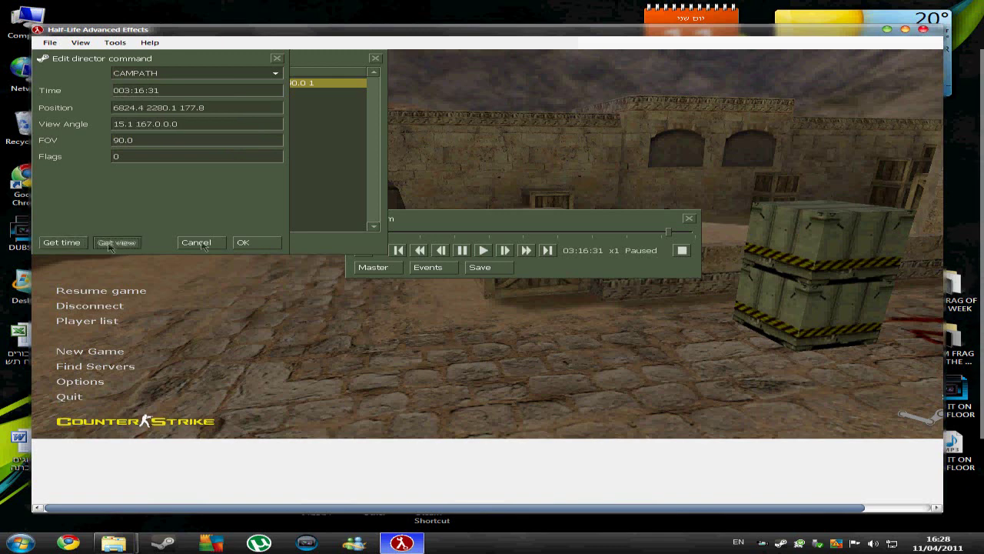
pyautogui.click(279, 243)
# - In the console set mirv_camexport_mode 3 and mirv_movie_fps 200
pyautogui.press('`')
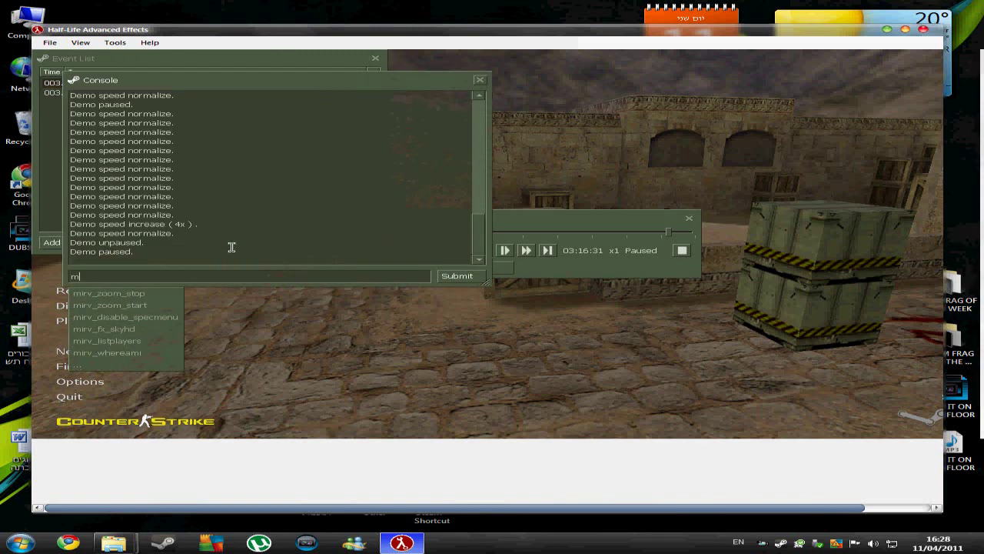
pyautogui.write('mirv_cam')
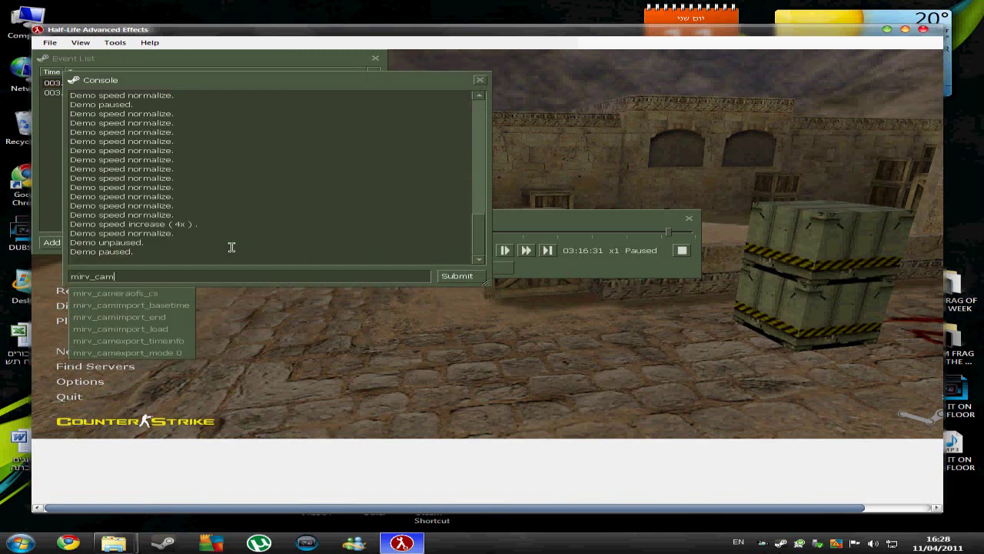
pyautogui.press('Down')
pyautogui.press('Down')
pyautogui.press('Down')
pyautogui.press('Down')
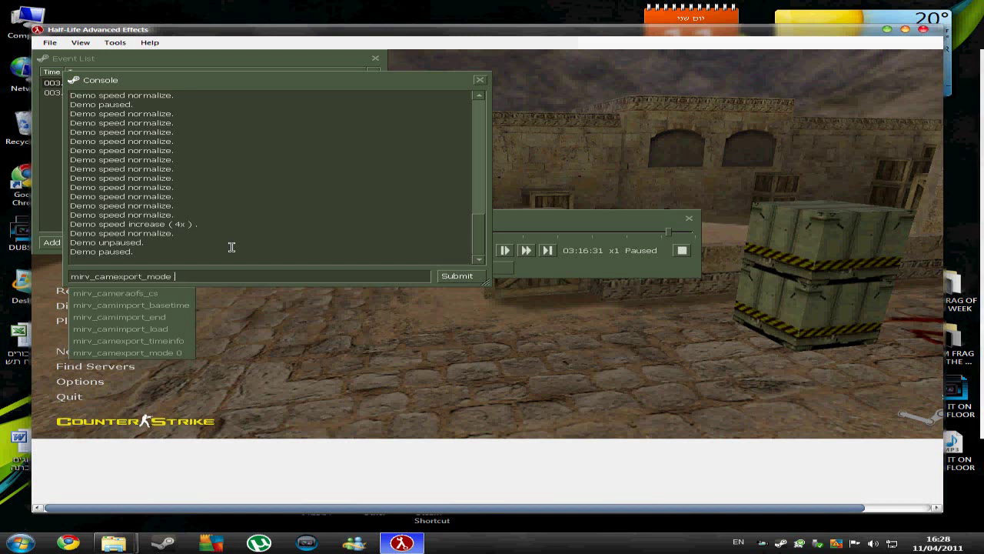
pyautogui.write('3')
pyautogui.press('Return')
pyautogui.write('mi')
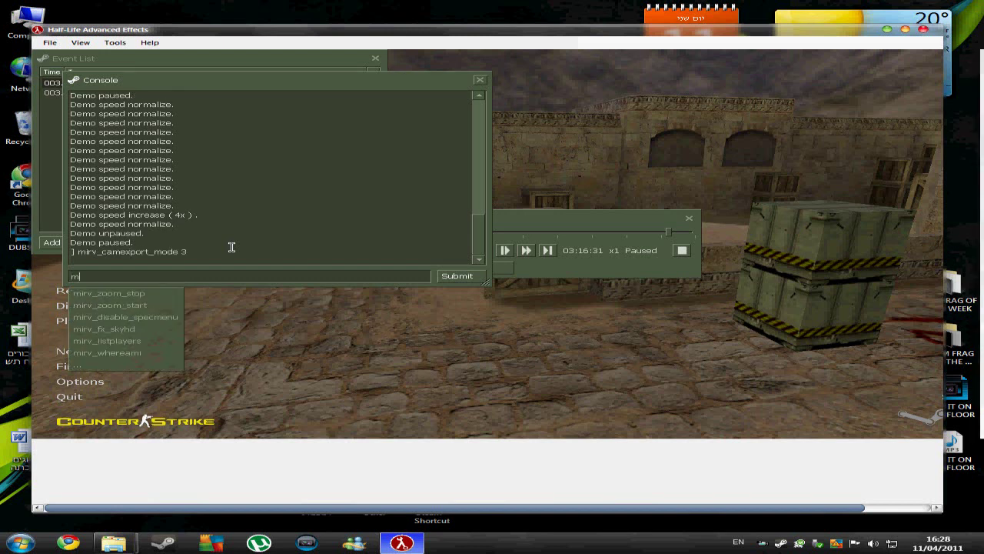
pyautogui.write('rv_movie_fps 2')
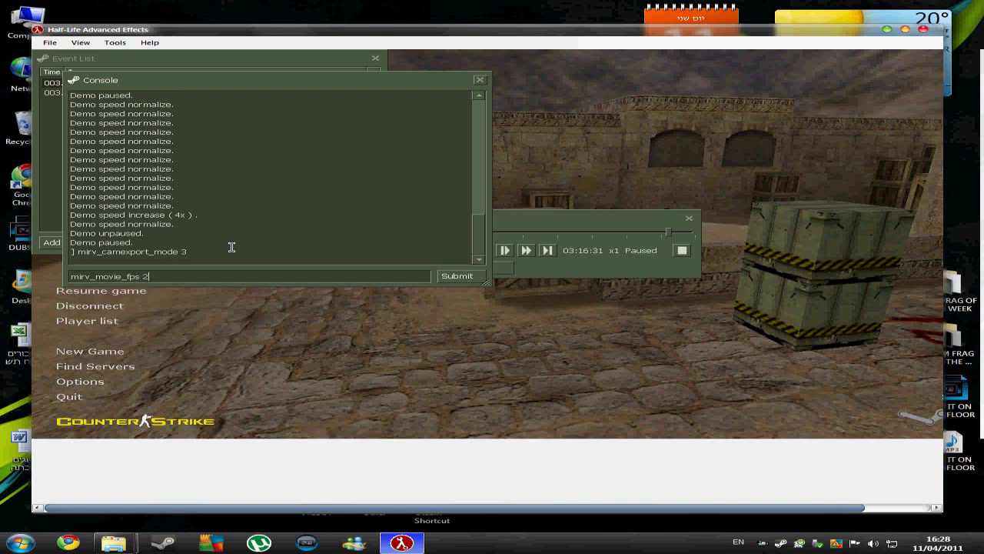
pyautogui.write('00')
pyautogui.press('Return')
# - Enable mirv_camexport 1 and jump the demo to the first CAMPATH event at 03:12:77
pyautogui.click(80, 383)
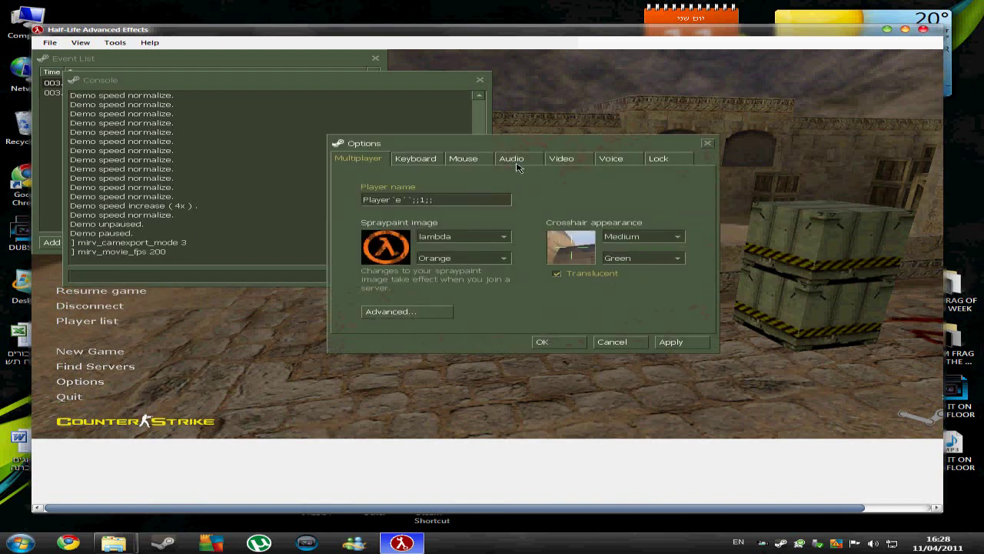
pyautogui.click(512, 159)
pyautogui.click(616, 348)
pyautogui.click(115, 61)
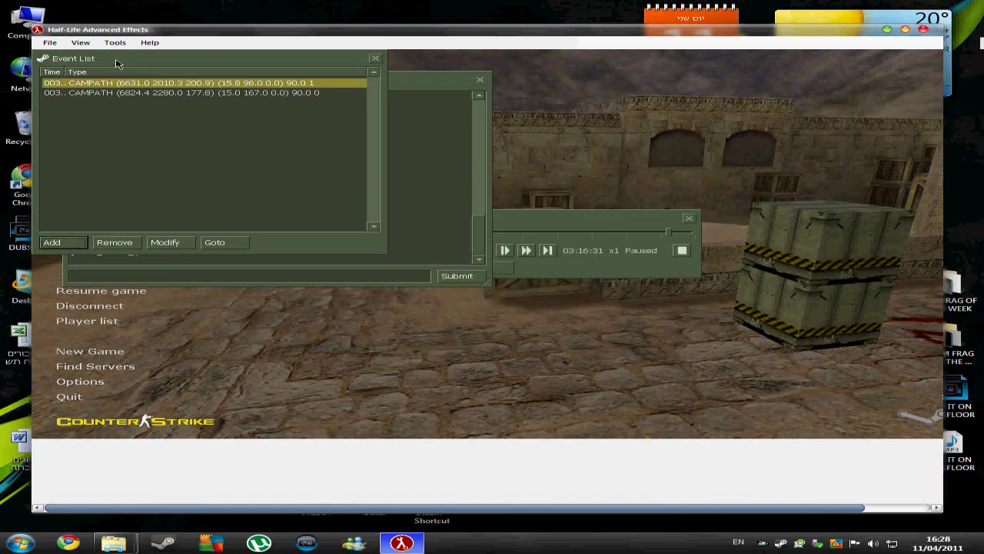
pyautogui.write('mirv_camexport 1')
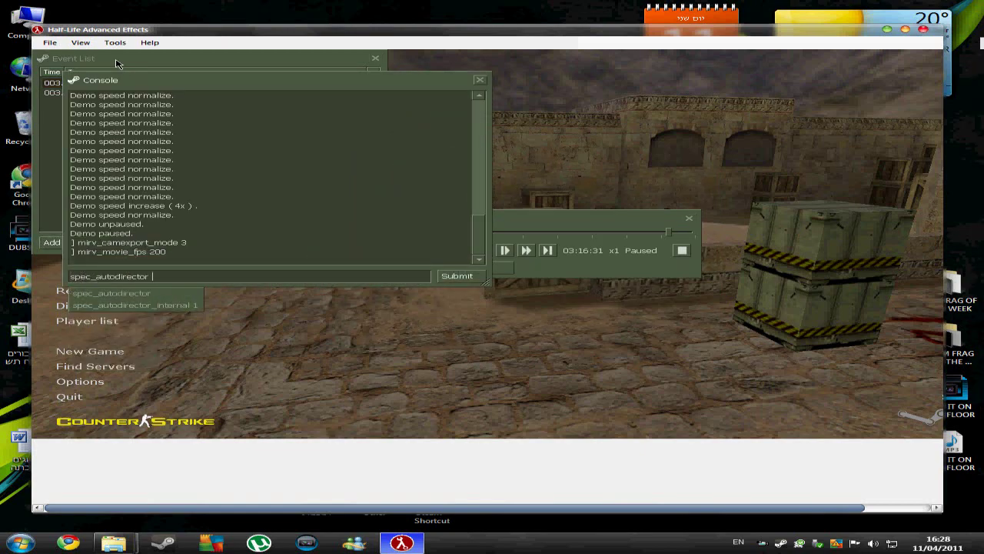
pyautogui.press('Return')
pyautogui.click(227, 221)
pyautogui.click(214, 242)
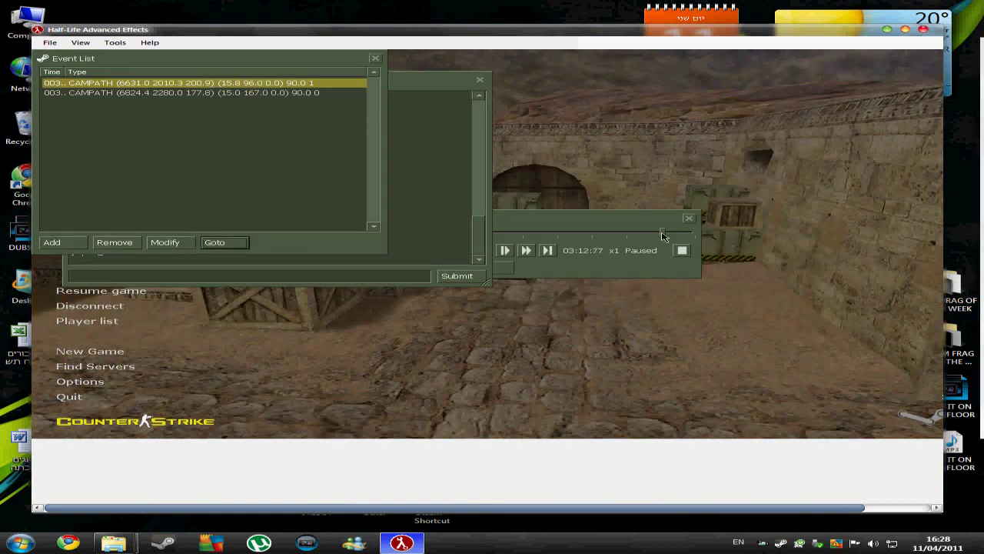
pyautogui.click(662, 236)
# - Play the demo through full-screen while recording, then quit the game from the Escape menu
pyautogui.press('Escape')
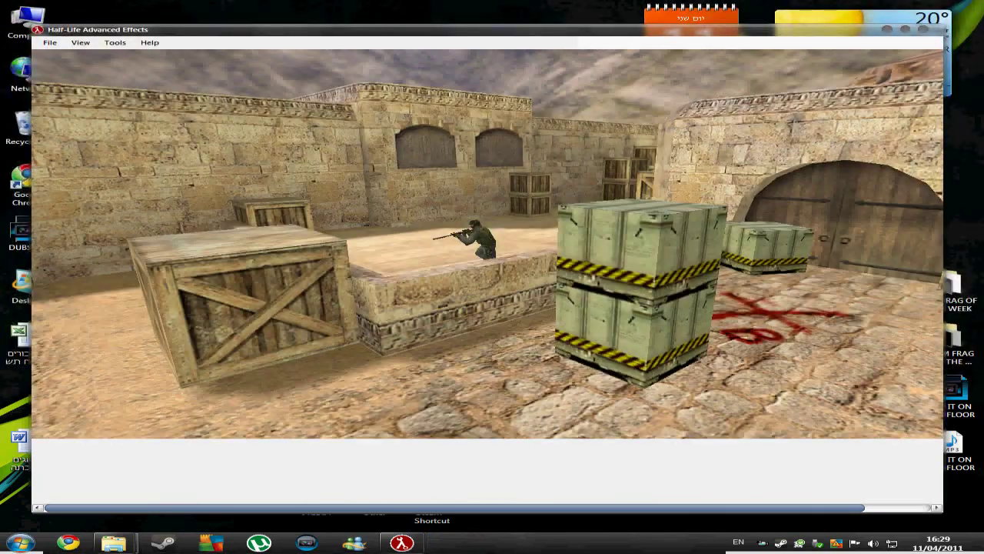
pyautogui.press('Escape')
pyautogui.click(59, 428)
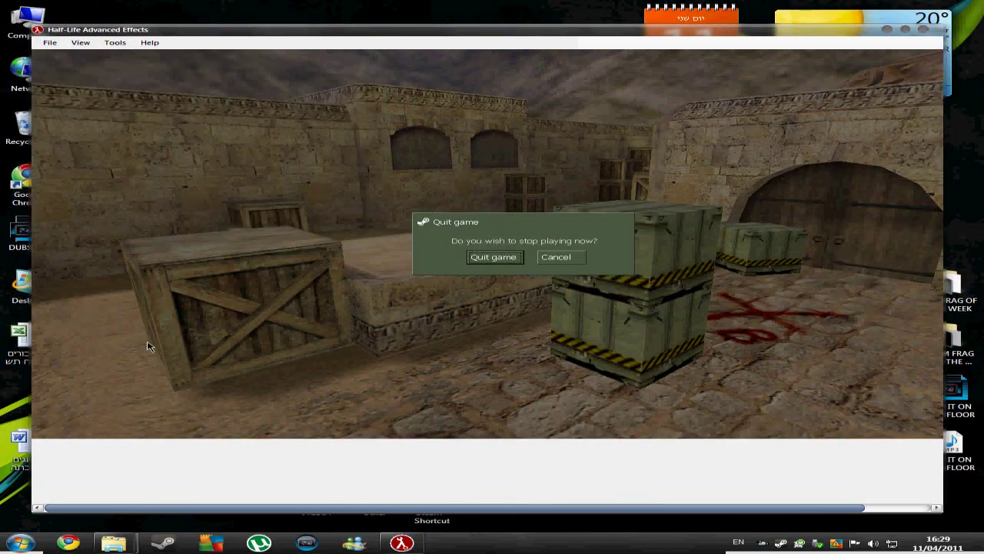
pyautogui.click(483, 258)
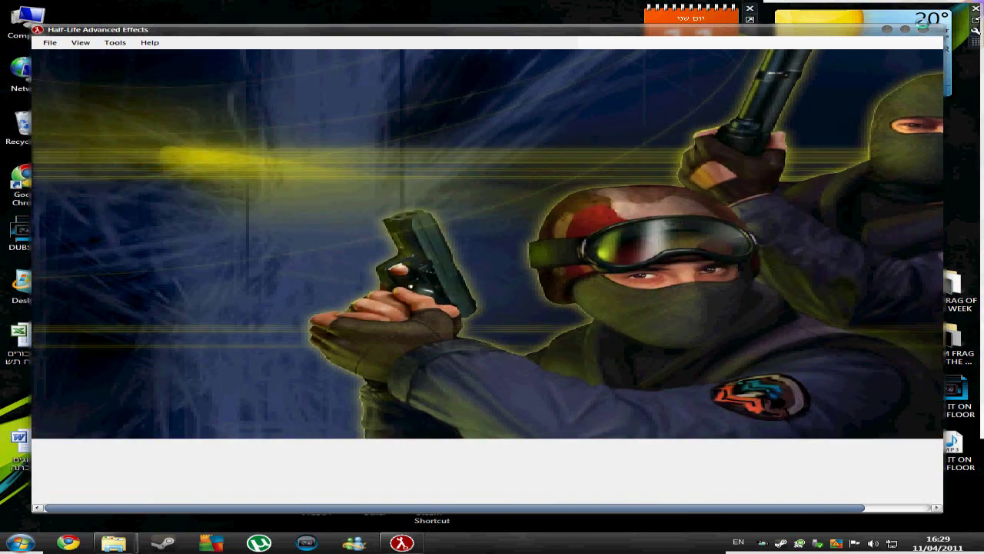
pyautogui.moveTo(945, 23)
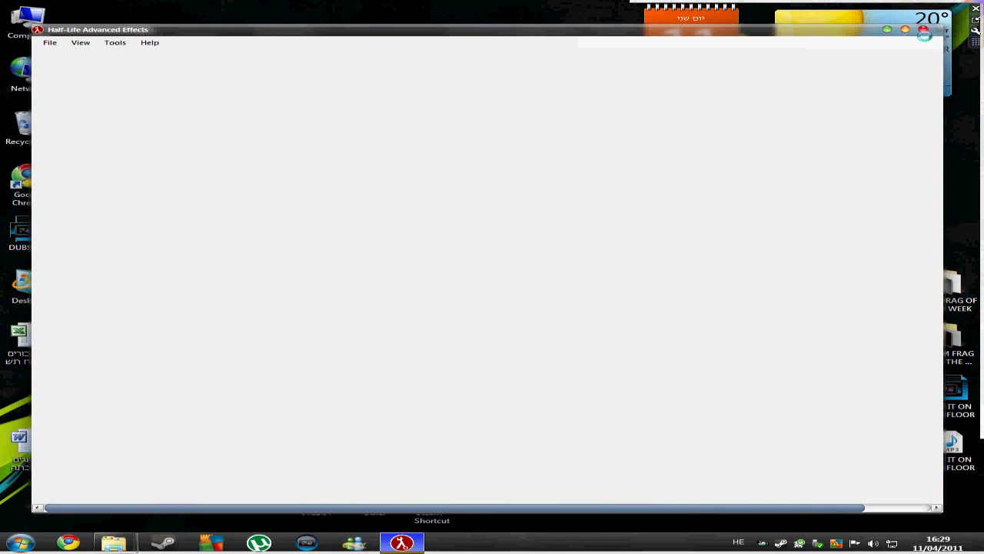
# - Close HLAE and launch the HLAE Cam 2 Cinema4D v1.3 plugin, browsing for a motion file
pyautogui.click(922, 32)
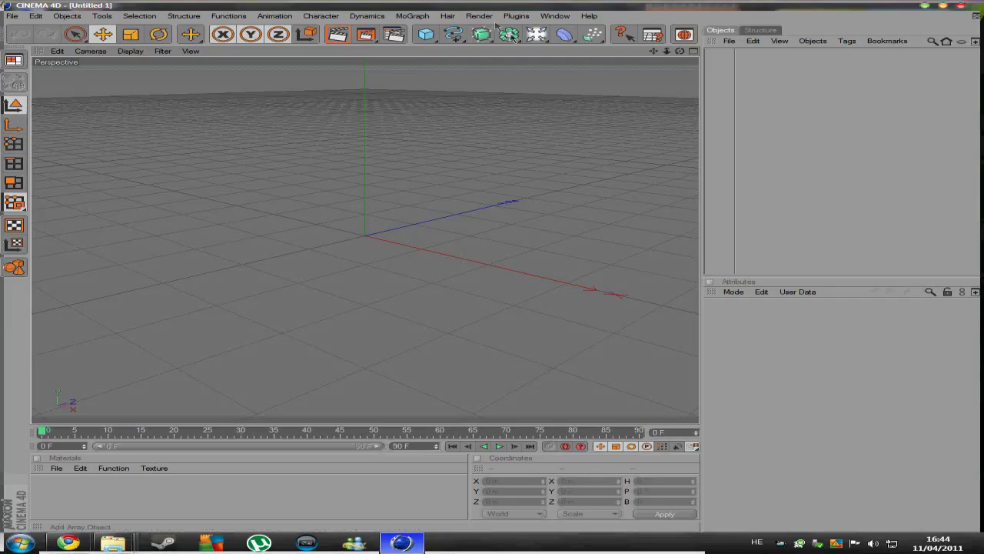
pyautogui.click(479, 17)
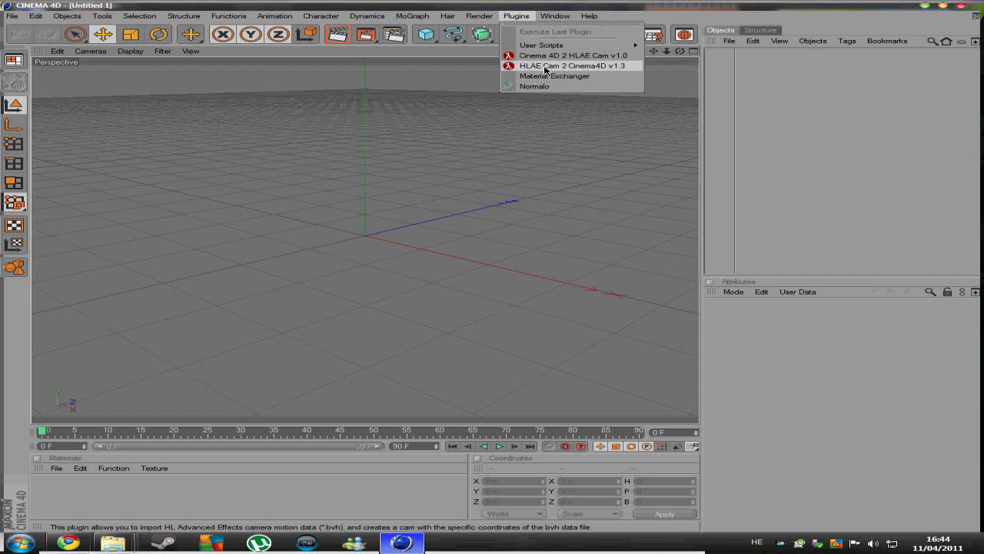
pyautogui.click(593, 68)
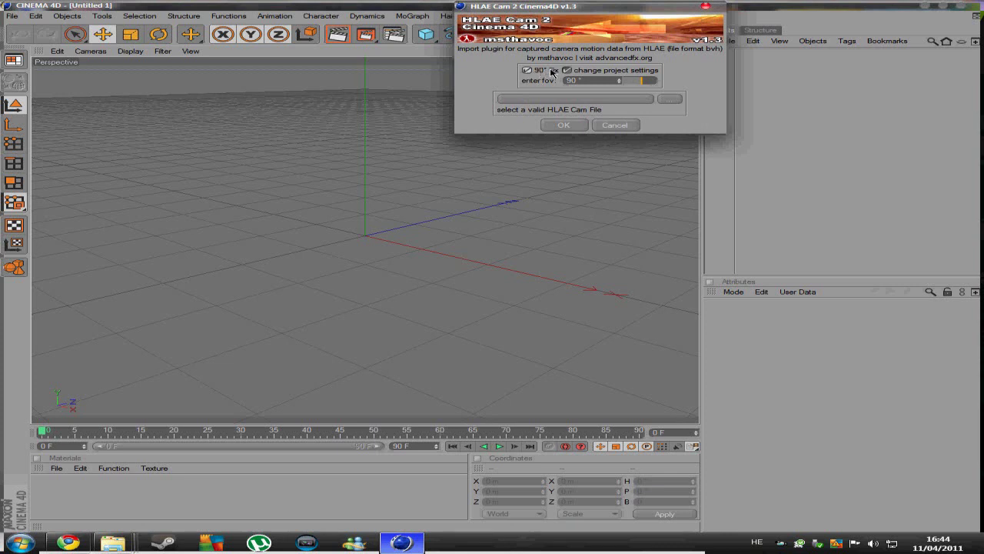
pyautogui.click(671, 105)
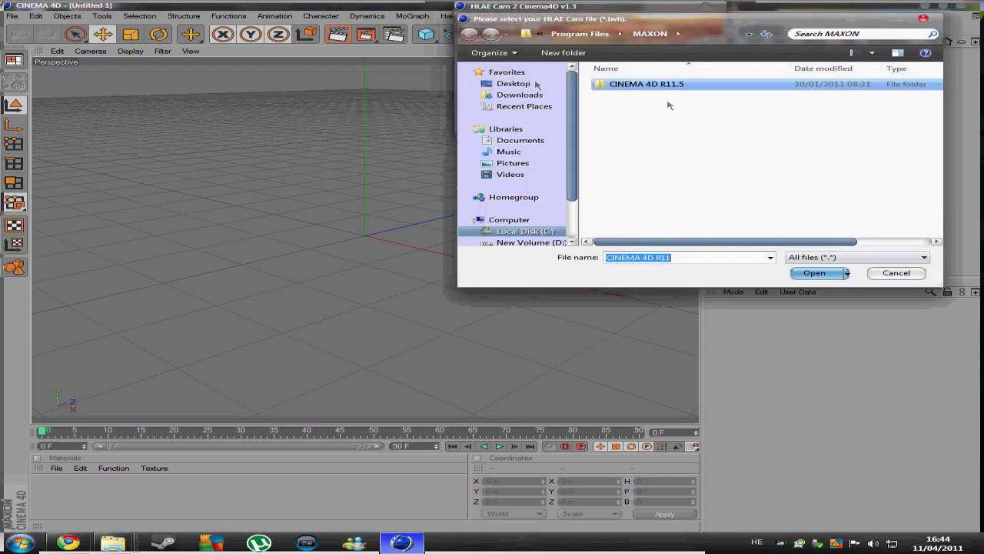
# - Load D:\TUTORIAL\take0000\motion.bvh and confirm to create the HLAE Cam 0 camera
pyautogui.click(513, 83)
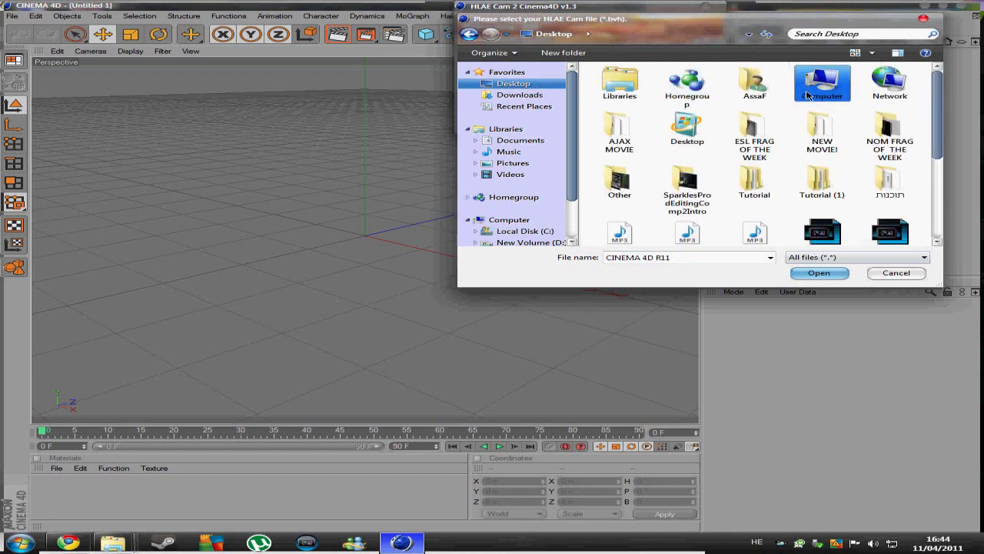
pyautogui.doubleClick(812, 97)
pyautogui.click(704, 127)
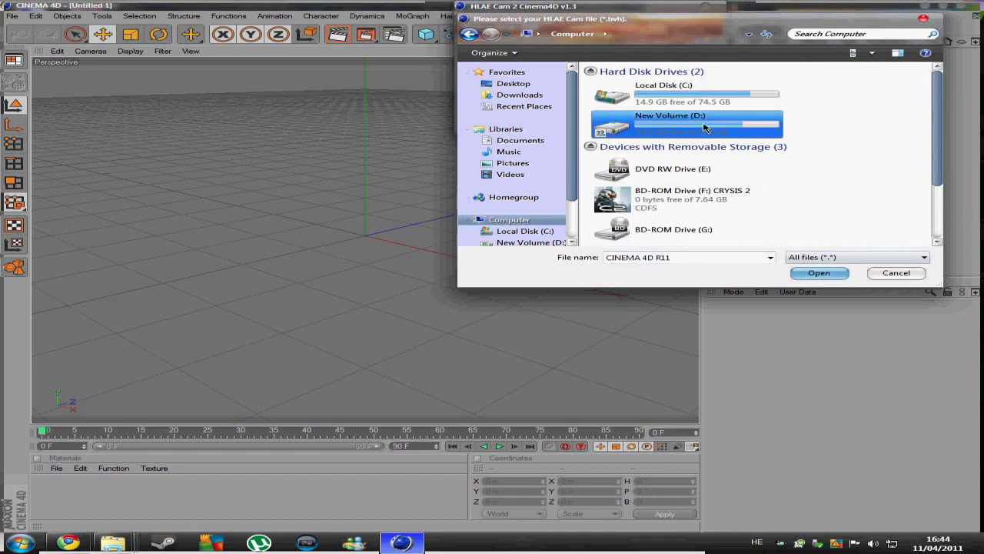
pyautogui.doubleClick(703, 128)
pyautogui.moveTo(703, 128)
pyautogui.mouseDown()
pyautogui.moveTo(666, 155)
pyautogui.moveTo(622, 123)
pyautogui.mouseUp()
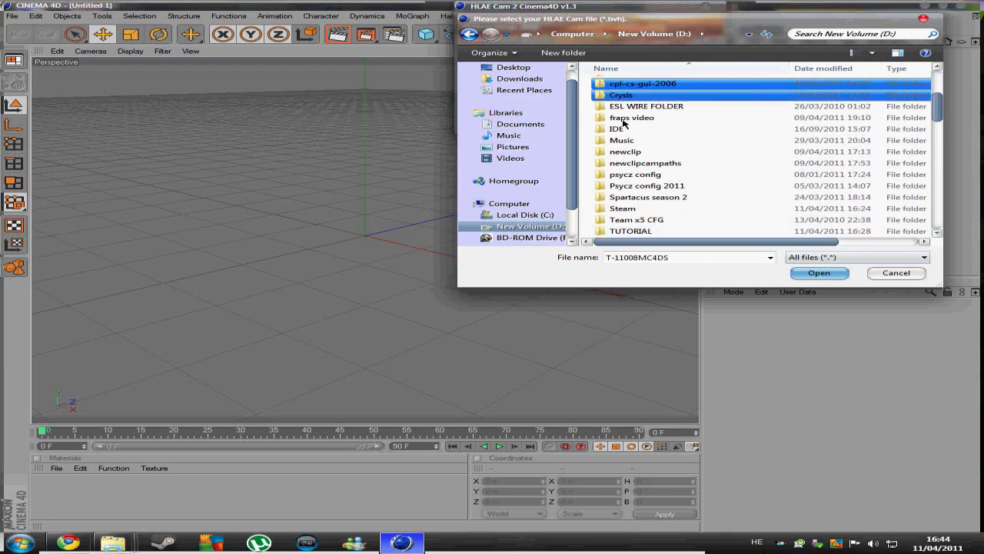
pyautogui.doubleClick(631, 231)
pyautogui.doubleClick(636, 86)
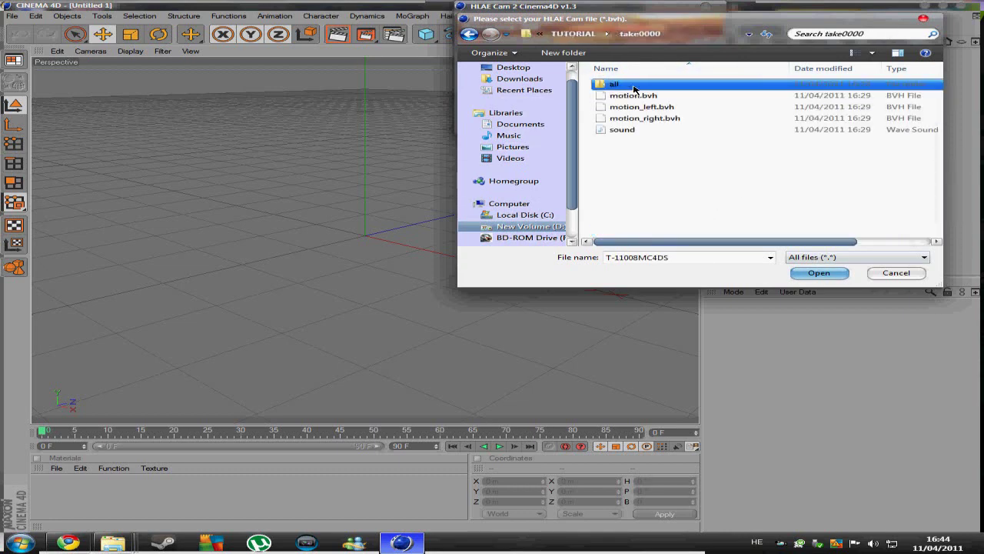
pyautogui.click(634, 96)
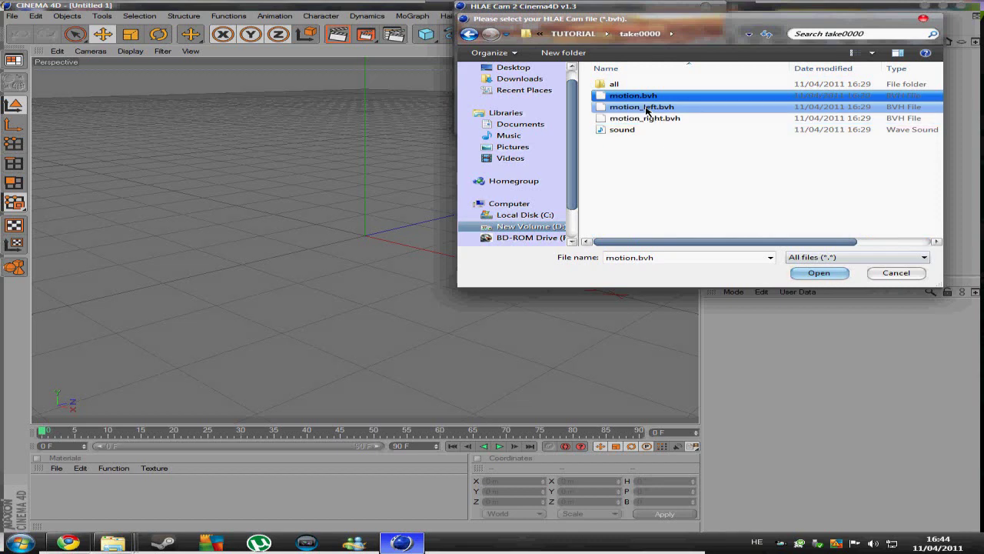
pyautogui.click(809, 276)
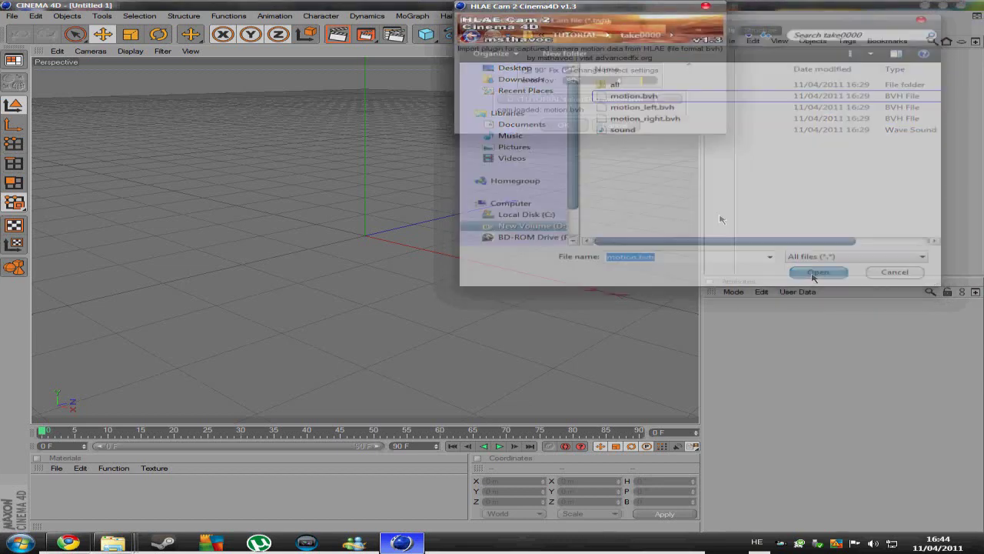
pyautogui.click(564, 125)
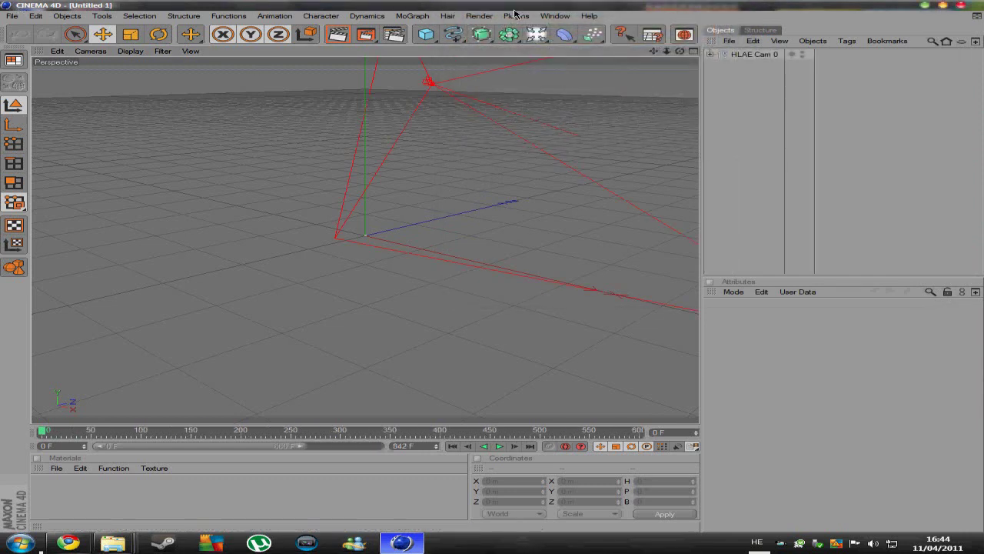
# - Merge dust2.3ds from Desktop\Tutorial\maps into the scene with the default 3D Studio import settings
pyautogui.click(15, 17)
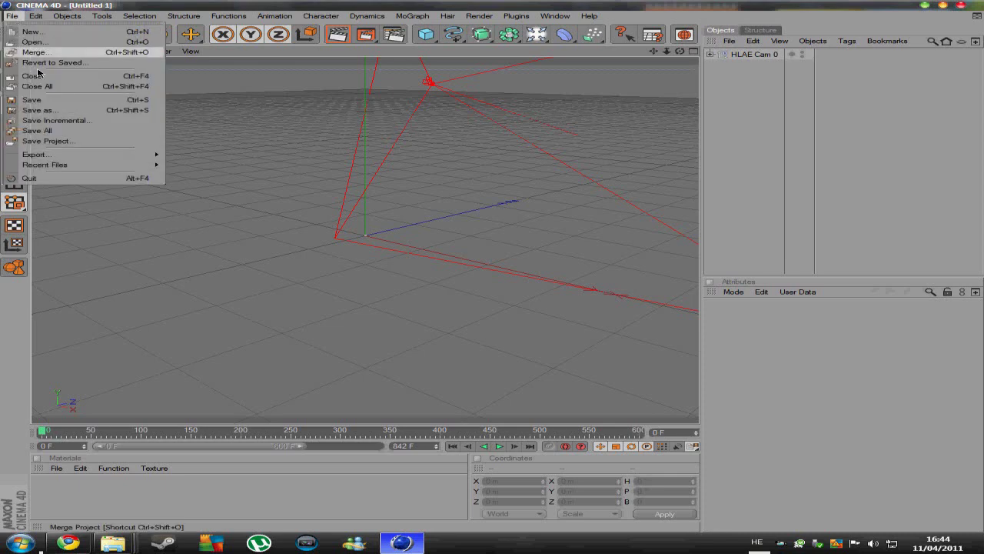
pyautogui.click(34, 47)
pyautogui.click(58, 81)
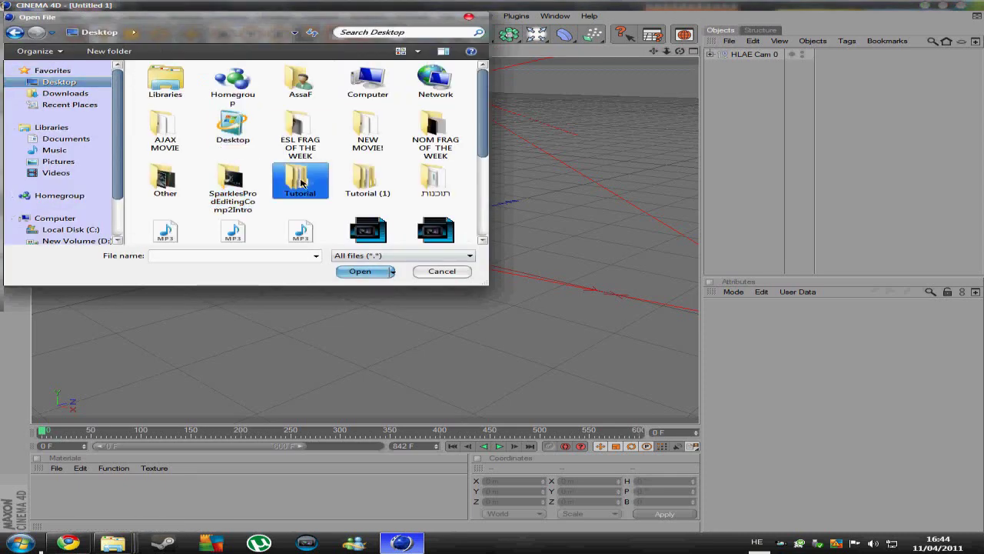
pyautogui.doubleClick(306, 185)
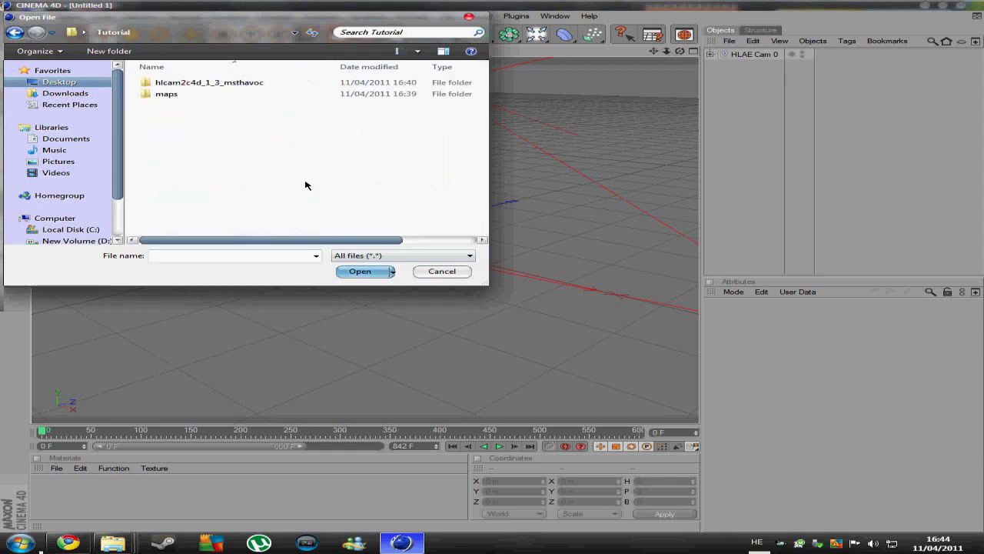
pyautogui.click(174, 85)
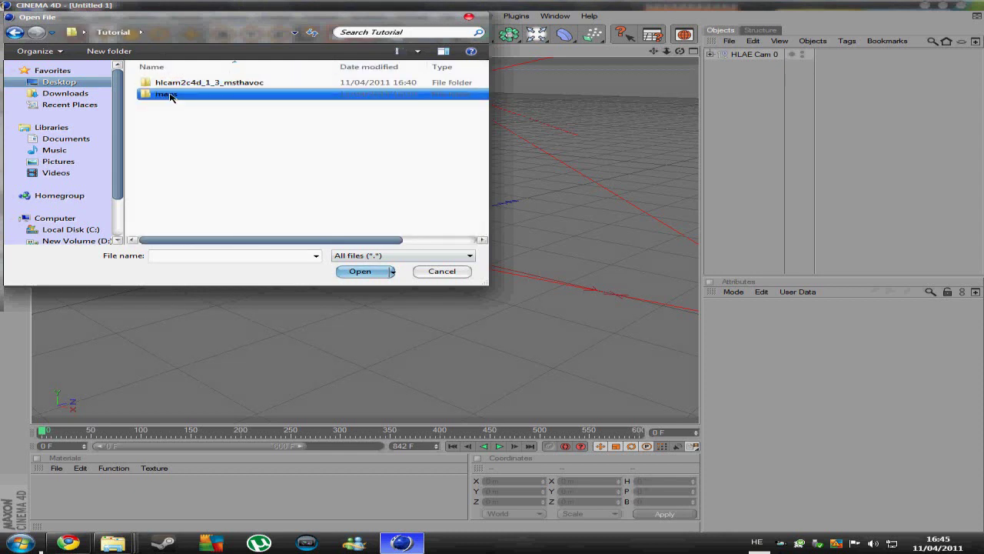
pyautogui.doubleClick(170, 95)
pyautogui.click(192, 106)
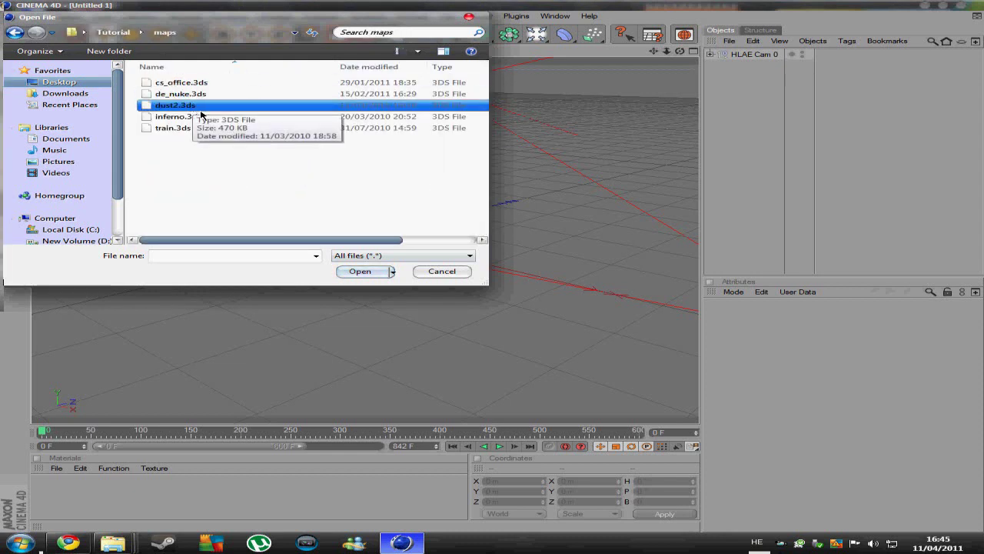
pyautogui.doubleClick(193, 108)
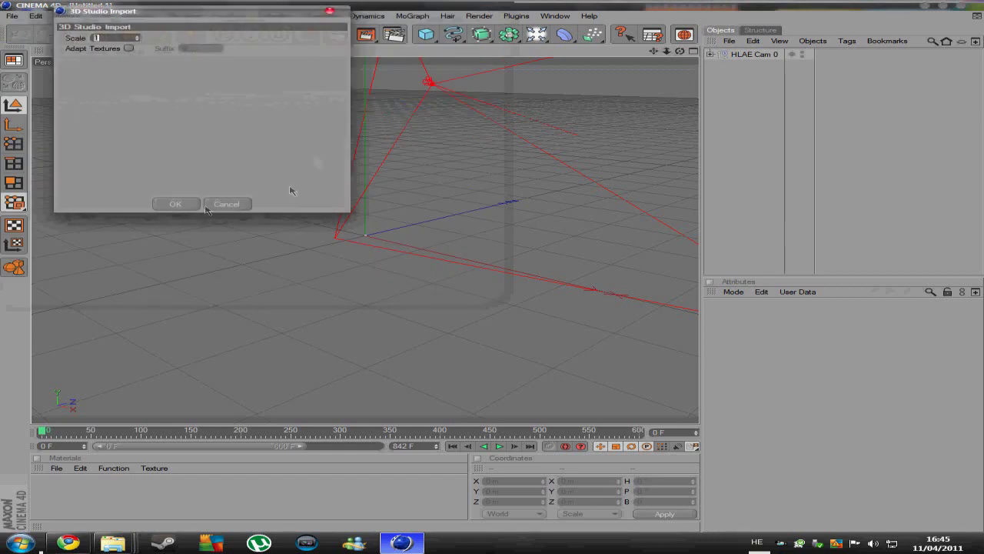
pyautogui.click(176, 200)
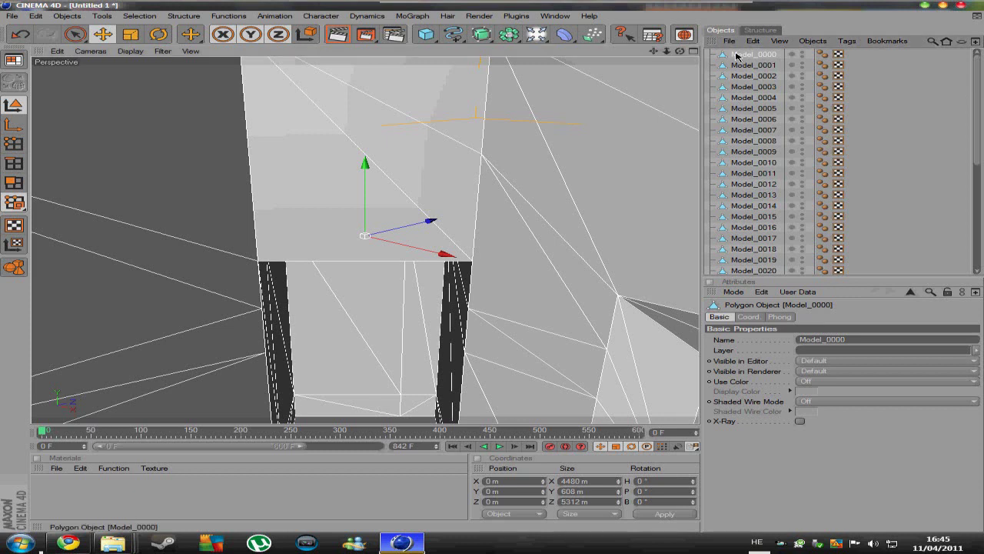
# - Group the 39 imported map models under a Null Object
pyautogui.scroll(-5, 884, 162)
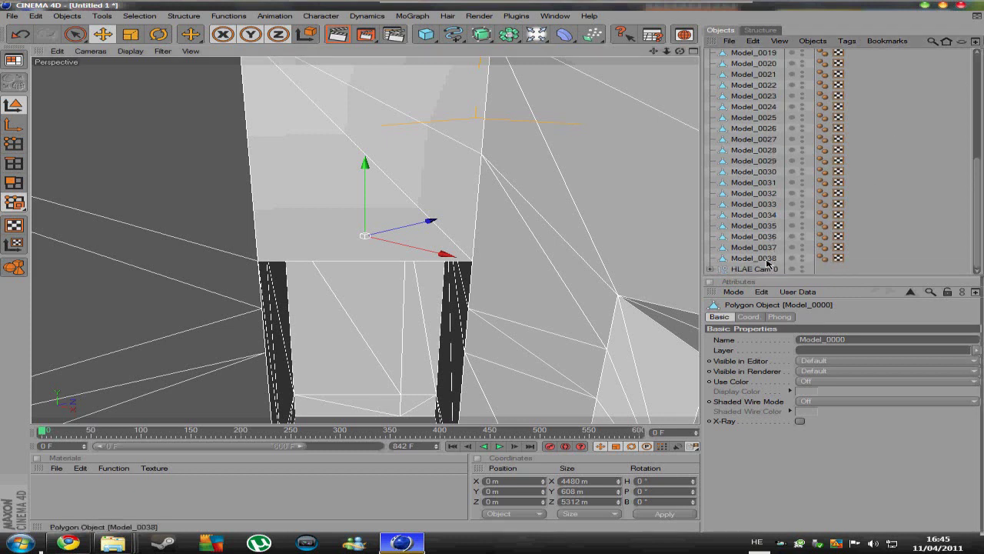
pyautogui.keyDown('shift'); pyautogui.click(766, 263); pyautogui.keyUp('shift')
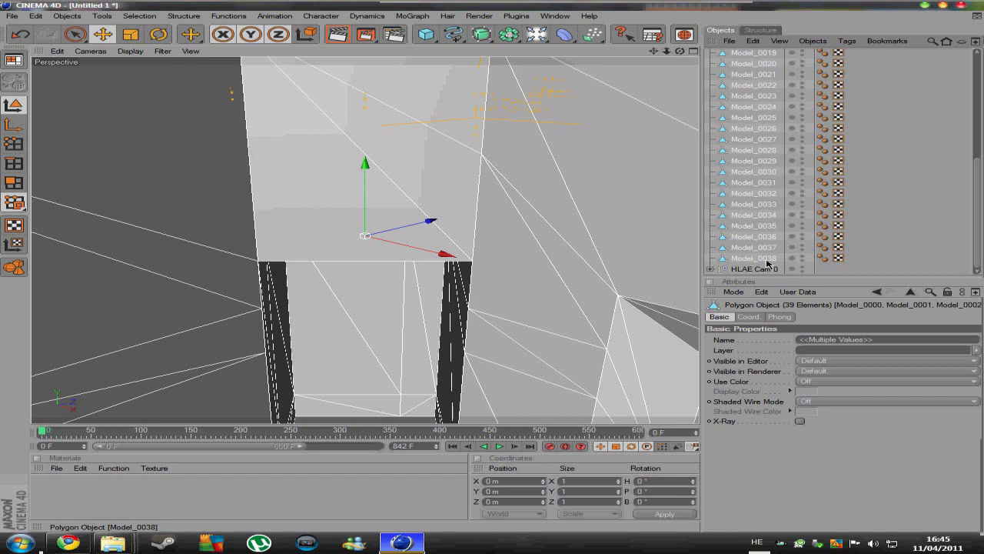
pyautogui.rightClick(766, 263)
pyautogui.click(802, 424)
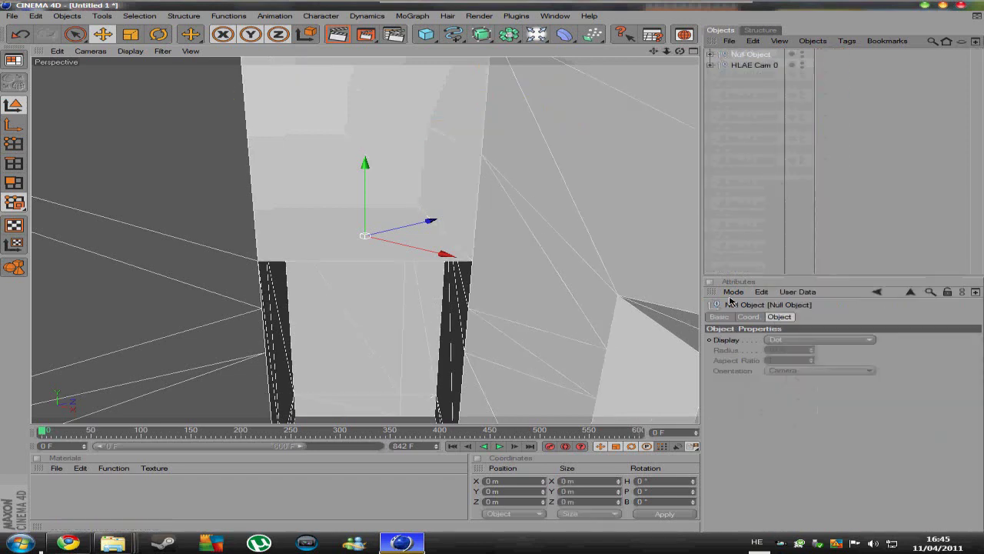
pyautogui.click(734, 83)
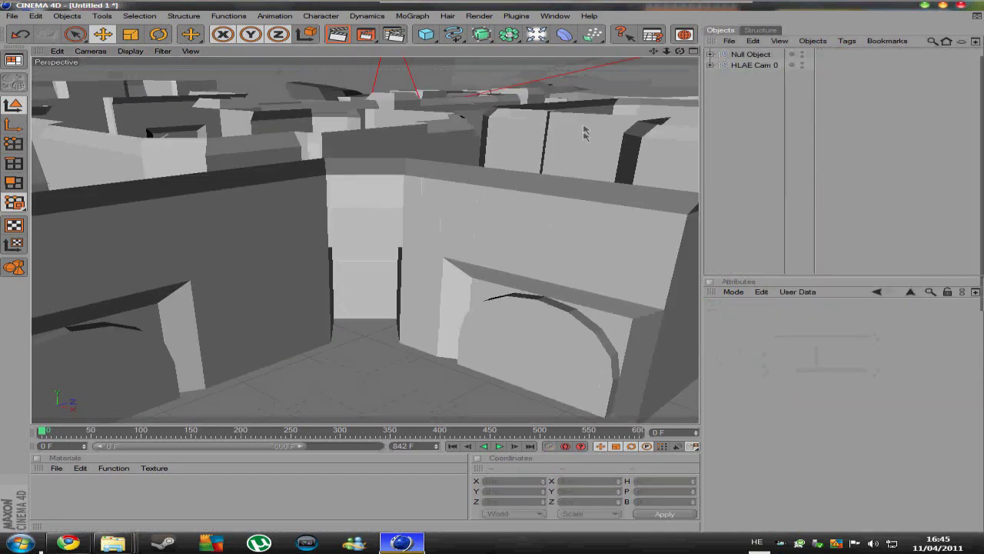
# - Look through the HLAE Cam 0 scene camera and scrub to a later frame
pyautogui.keyDown('alt'); pyautogui.moveTo(597, 85); pyautogui.dragTo(230, 91); pyautogui.keyUp('alt')
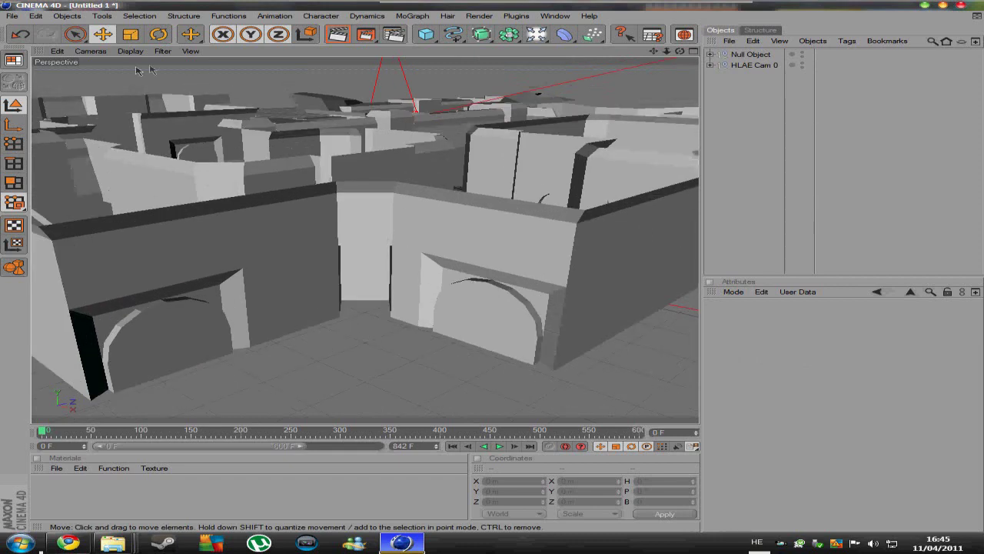
pyautogui.click(91, 51)
pyautogui.moveTo(120, 67)
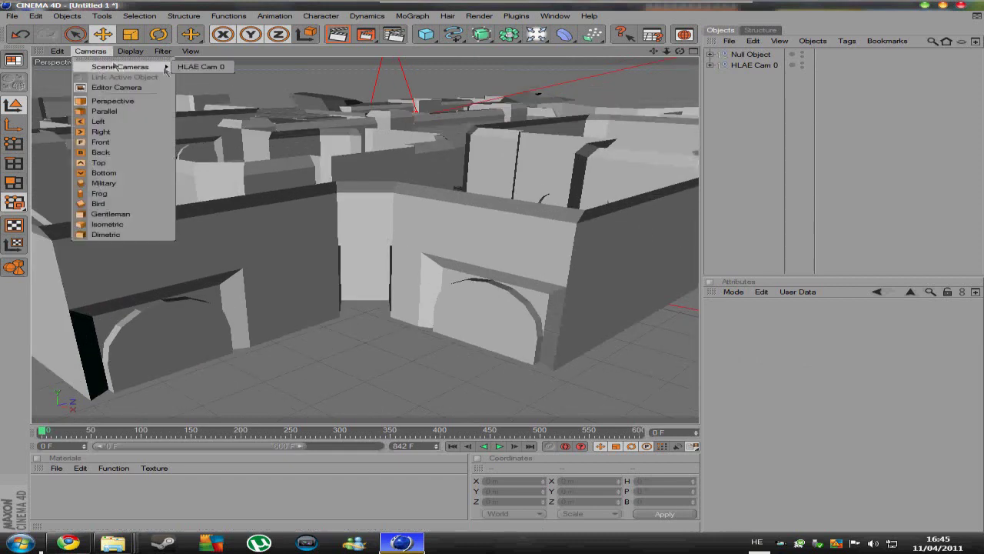
pyautogui.click(185, 70)
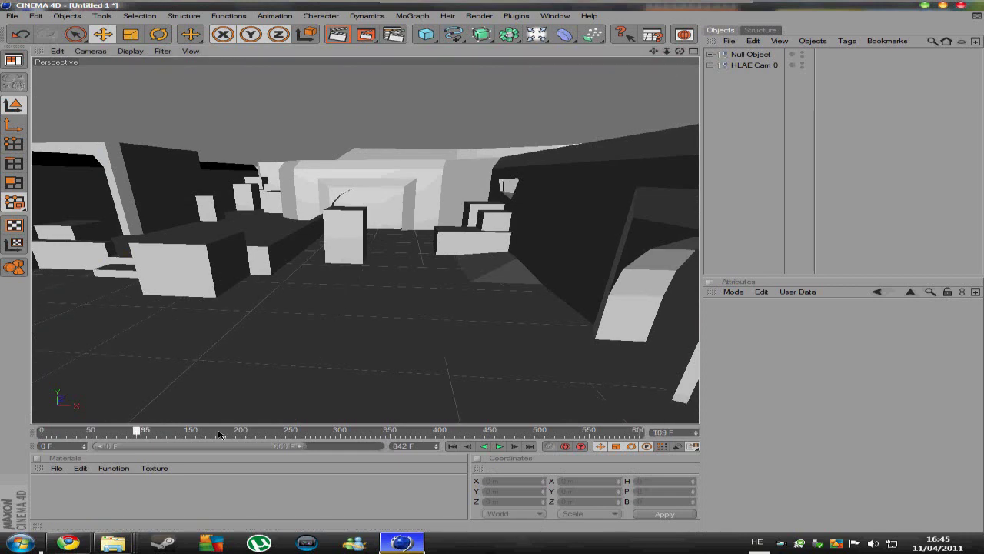
pyautogui.moveTo(44, 431)
pyautogui.mouseDown()
pyautogui.moveTo(408, 425)
pyautogui.moveTo(92, 428)
pyautogui.mouseUp()
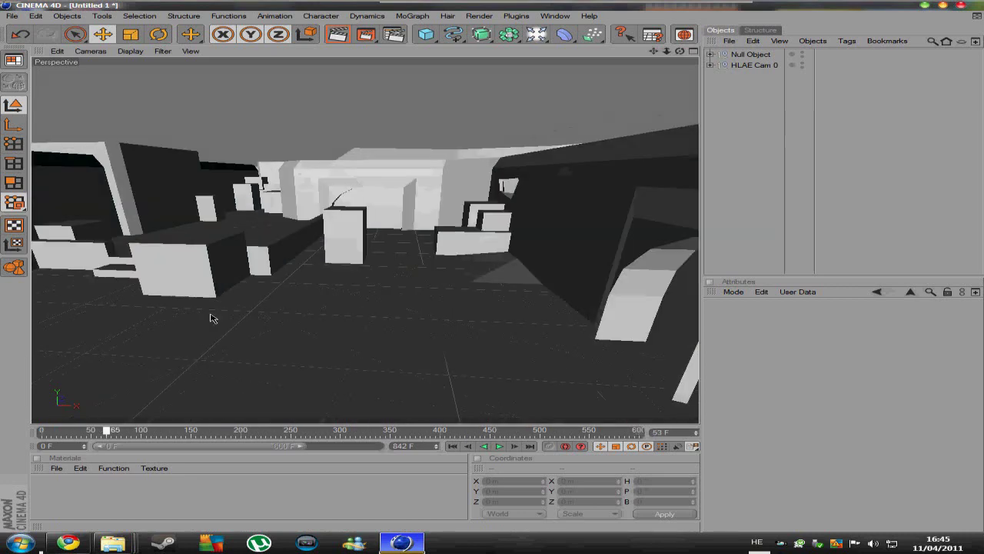
# - Add a MoGraph Text Object, position it in the street before the camera, and open its font chooser
pyautogui.click(421, 16)
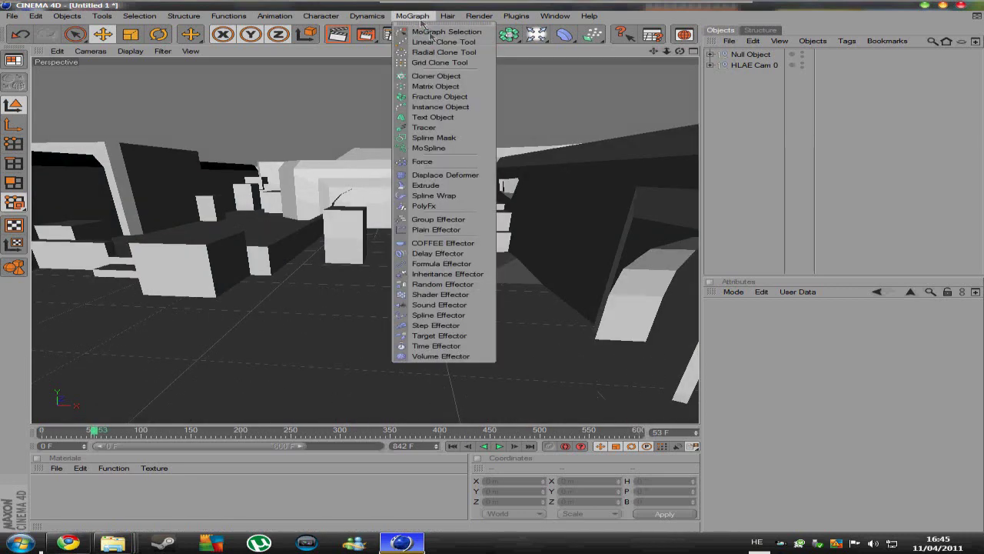
pyautogui.click(438, 117)
pyautogui.keyDown('alt'); pyautogui.moveTo(542, 243); pyautogui.dragTo(455, 211); pyautogui.keyUp('alt')
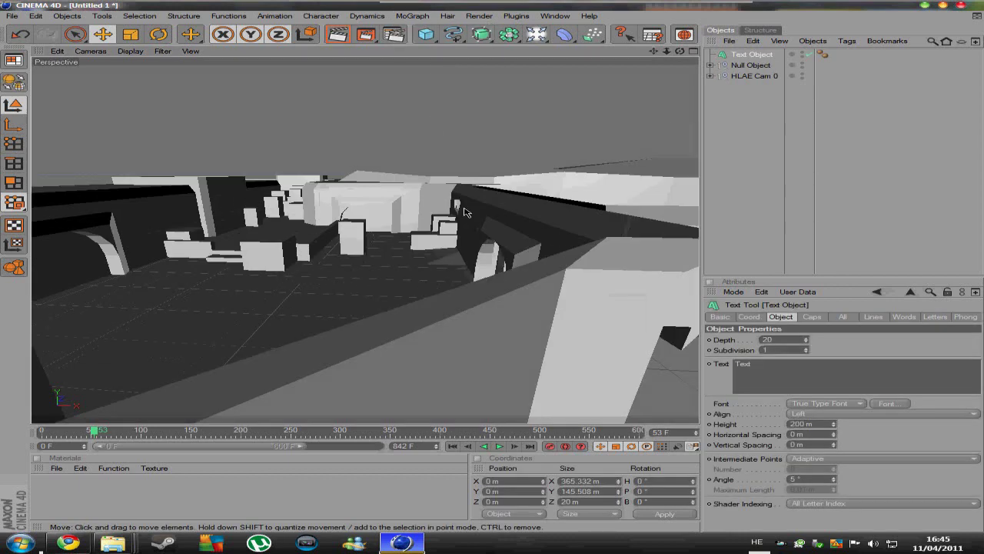
pyautogui.scroll(-5, 455, 212)
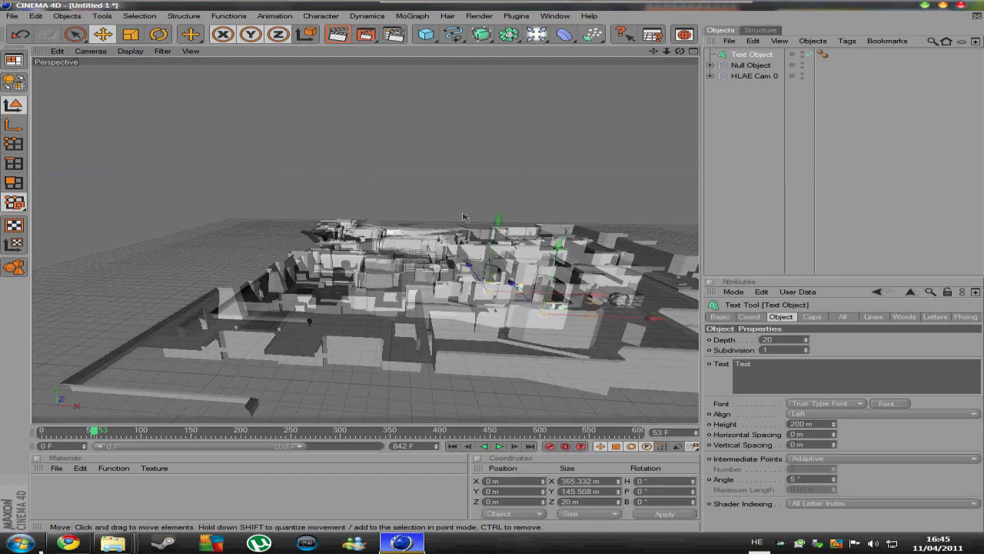
pyautogui.moveTo(494, 213)
pyautogui.mouseDown()
pyautogui.moveTo(492, 269)
pyautogui.moveTo(566, 263)
pyautogui.mouseUp()
pyautogui.moveTo(636, 213)
pyautogui.mouseDown()
pyautogui.moveTo(289, 190)
pyautogui.moveTo(115, 231)
pyautogui.moveTo(315, 237)
pyautogui.mouseUp()
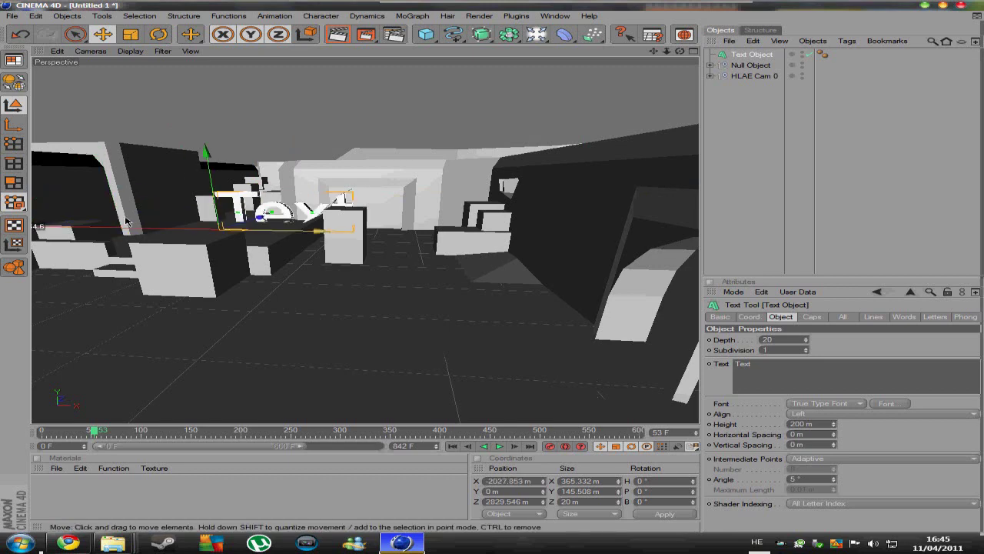
pyautogui.moveTo(471, 293); pyautogui.dragTo(51, 302)
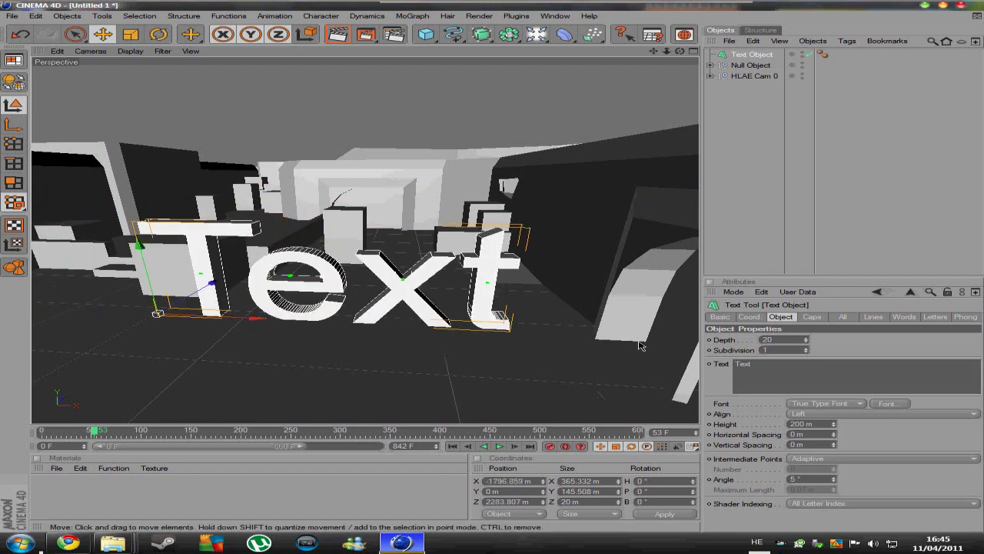
pyautogui.click(888, 404)
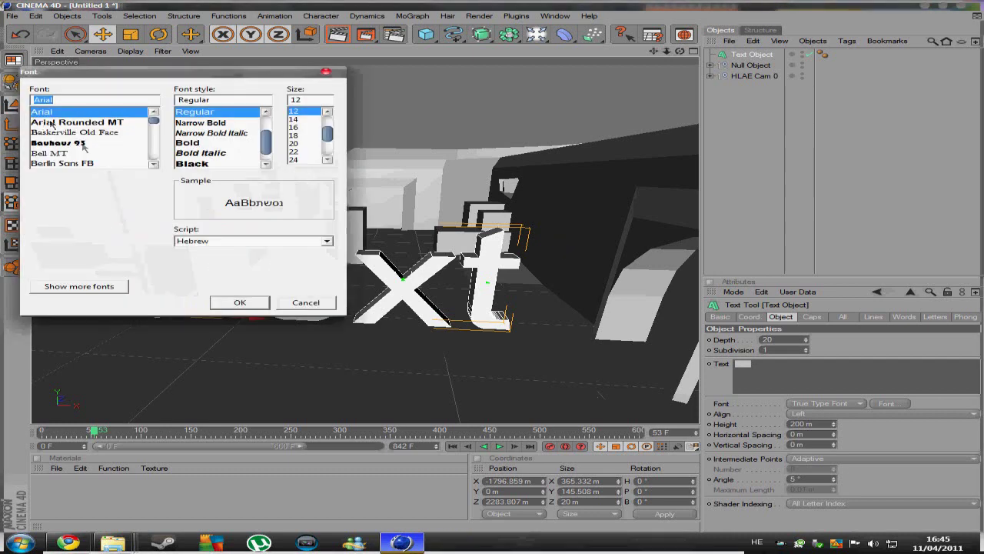
# - Choose a font with the Bold style in the Font dialog
pyautogui.click(81, 145)
pyautogui.press('Down')
pyautogui.press('Down')
pyautogui.press('Down')
pyautogui.press('Down')
pyautogui.press('Down')
pyautogui.press('Down')
pyautogui.press('Down')
pyautogui.press('Down')
pyautogui.press('Down')
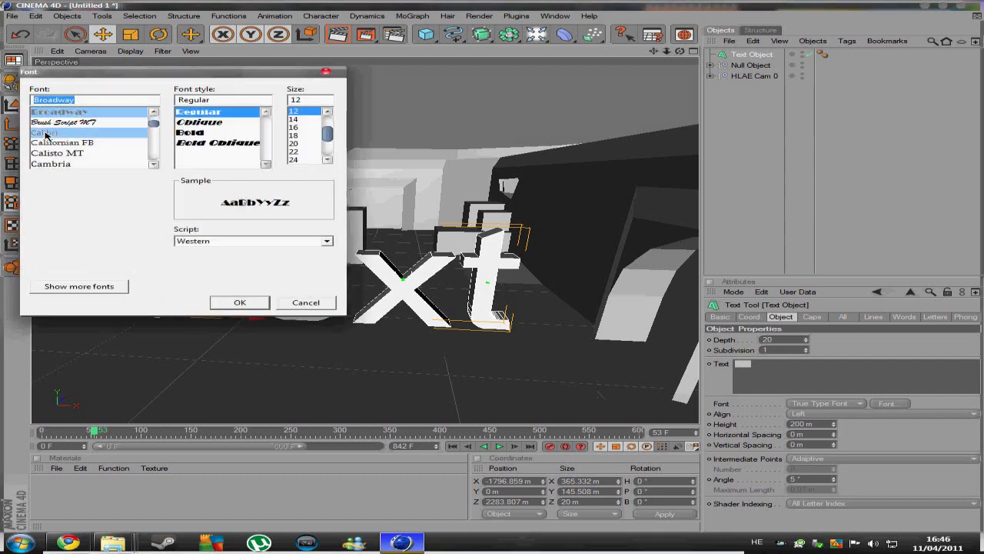
pyautogui.press('Down')
pyautogui.press('Down')
pyautogui.press('Down')
pyautogui.click(187, 132)
pyautogui.click(240, 302)
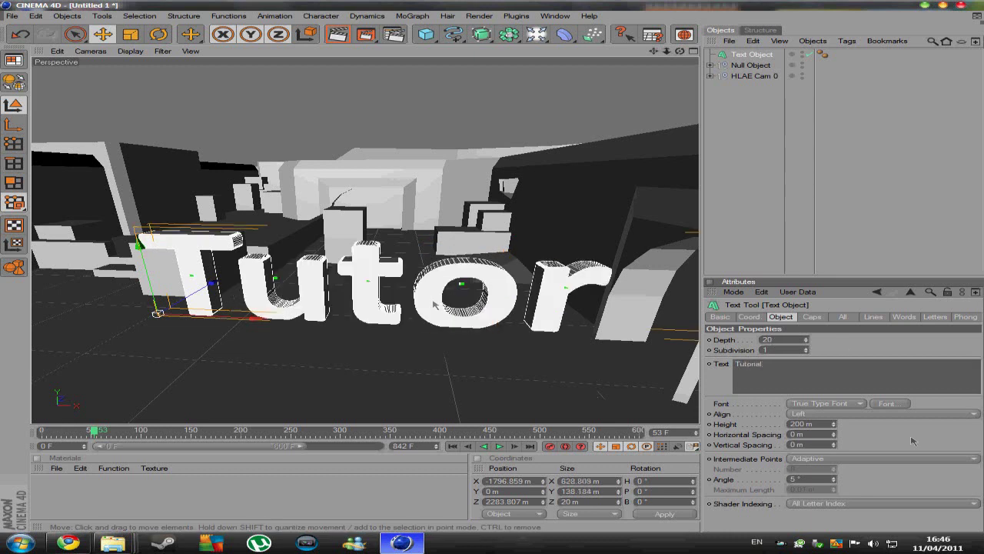
# - Set the text height to 100 m and raise the Tutorial text above the street
pyautogui.doubleClick(804, 424)
pyautogui.write('100')
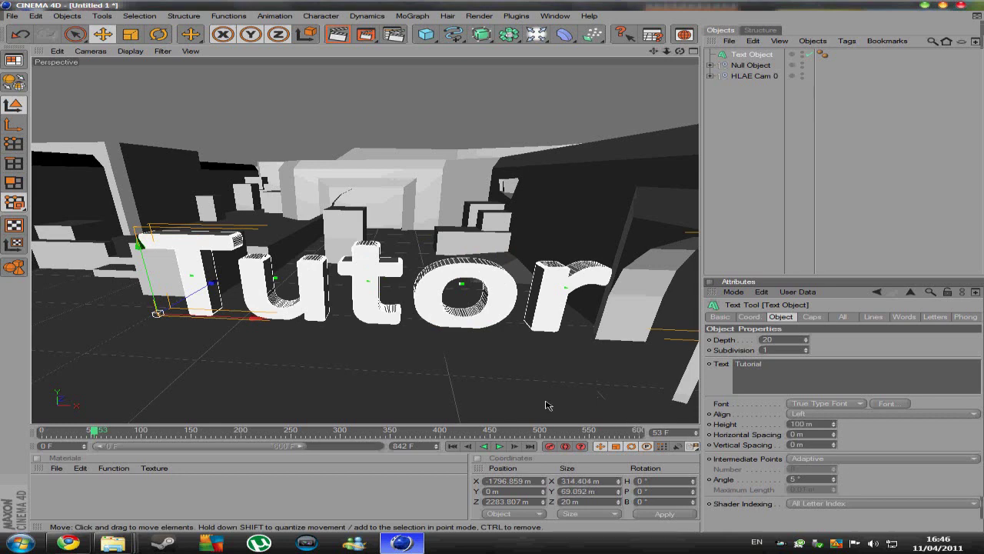
pyautogui.press('Return')
pyautogui.moveTo(153, 266); pyautogui.dragTo(533, 191)
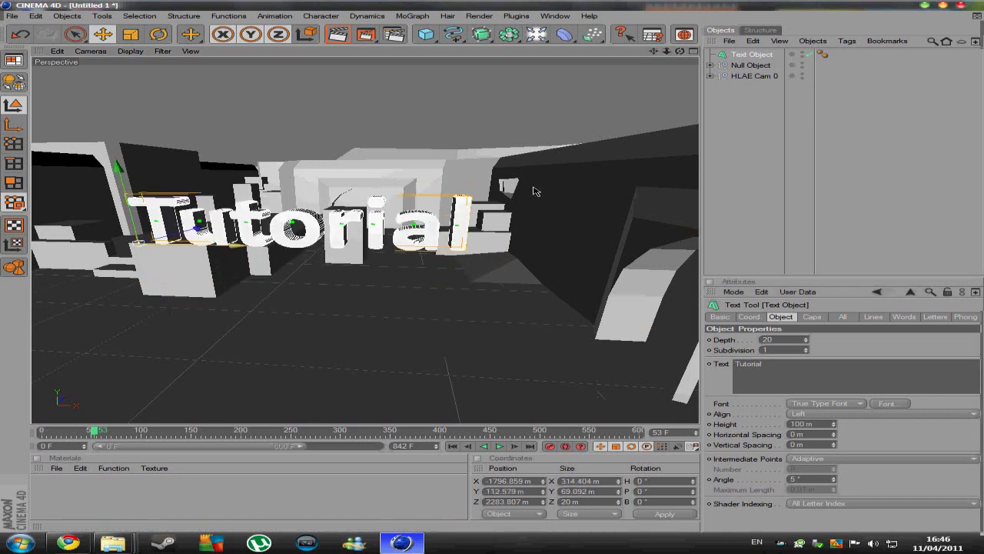
pyautogui.moveTo(243, 218)
pyautogui.mouseDown()
pyautogui.moveTo(494, 270)
pyautogui.moveTo(264, 289)
pyautogui.mouseUp()
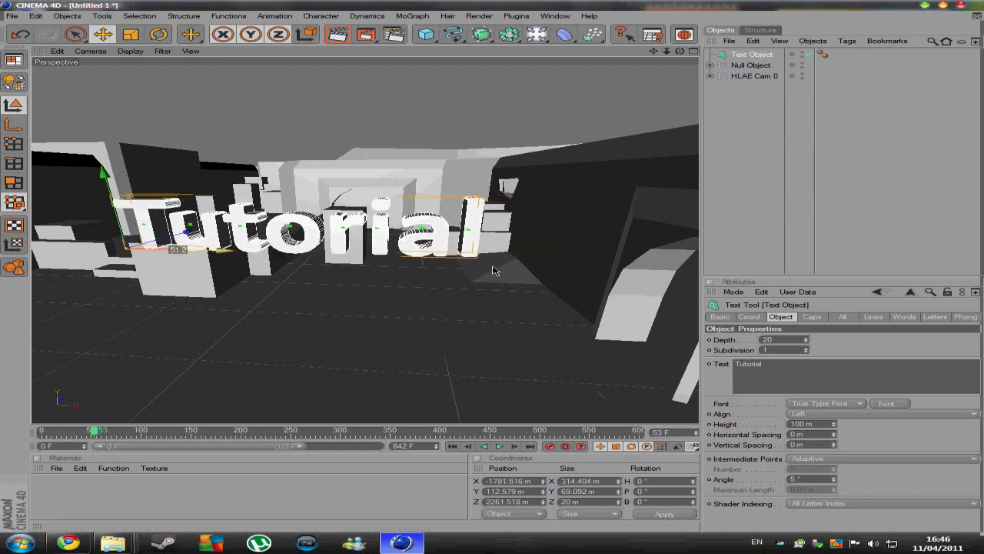
pyautogui.moveTo(99, 433)
pyautogui.mouseDown()
pyautogui.moveTo(526, 442)
pyautogui.moveTo(42, 435)
pyautogui.mouseUp()
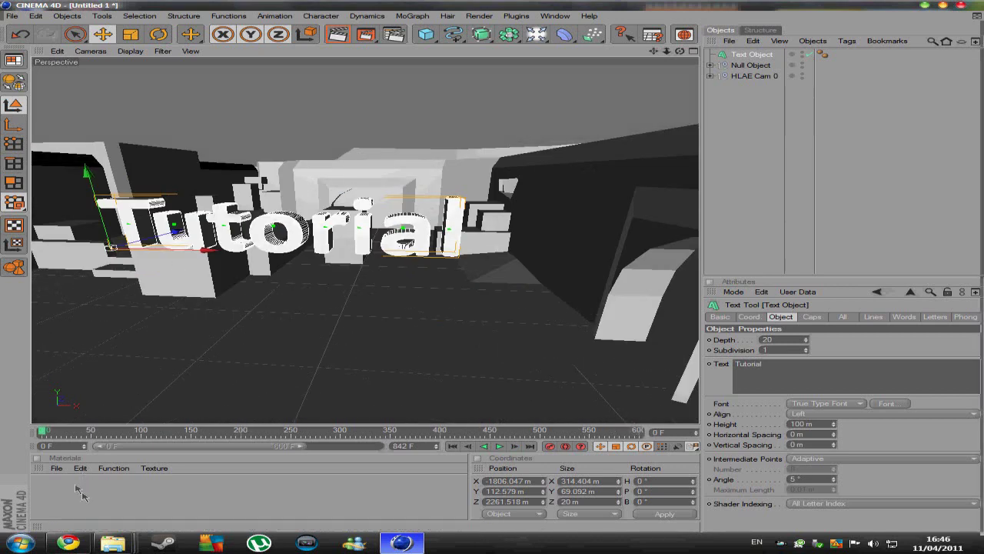
# - Create a Nukei shader material, apply it to the Text Object, and render the view
pyautogui.click(57, 469)
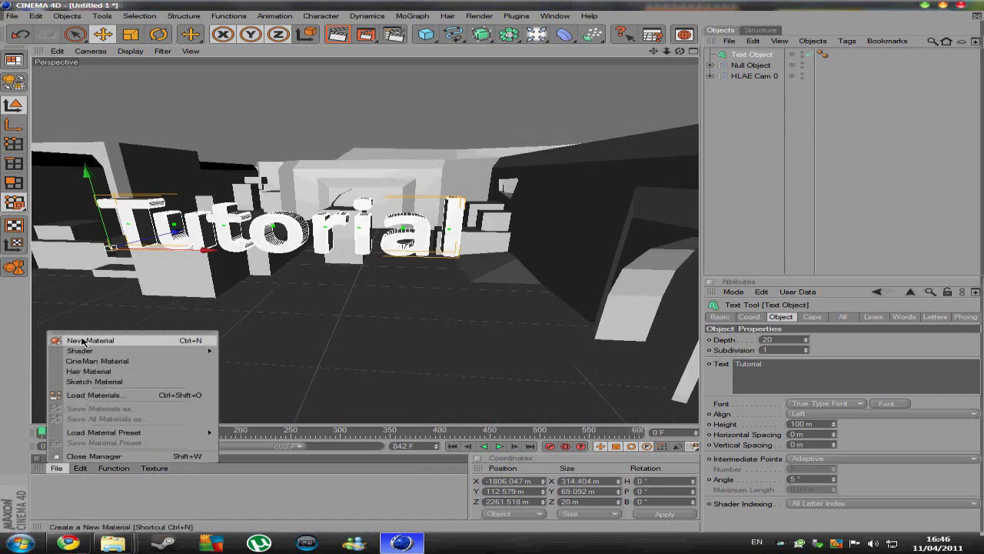
pyautogui.click(63, 492)
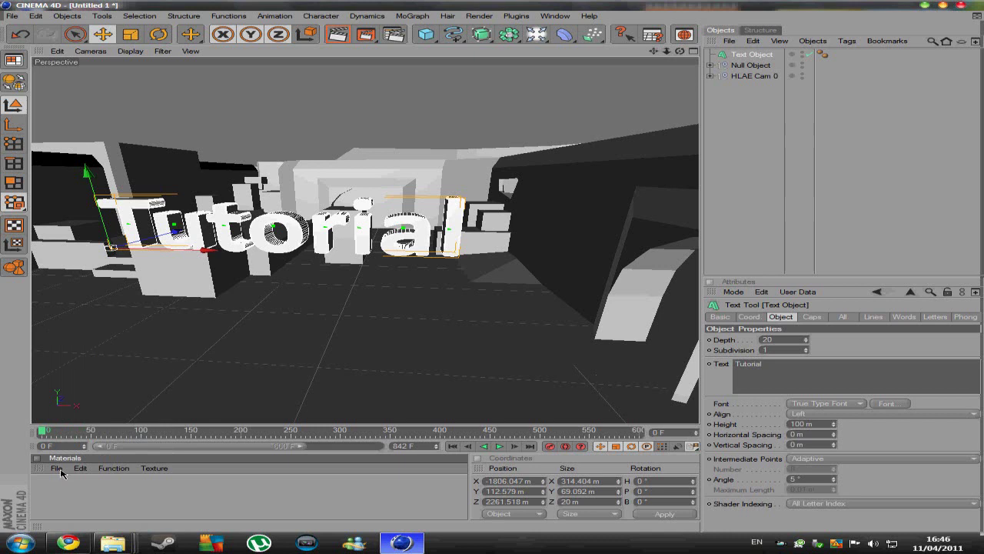
pyautogui.click(57, 468)
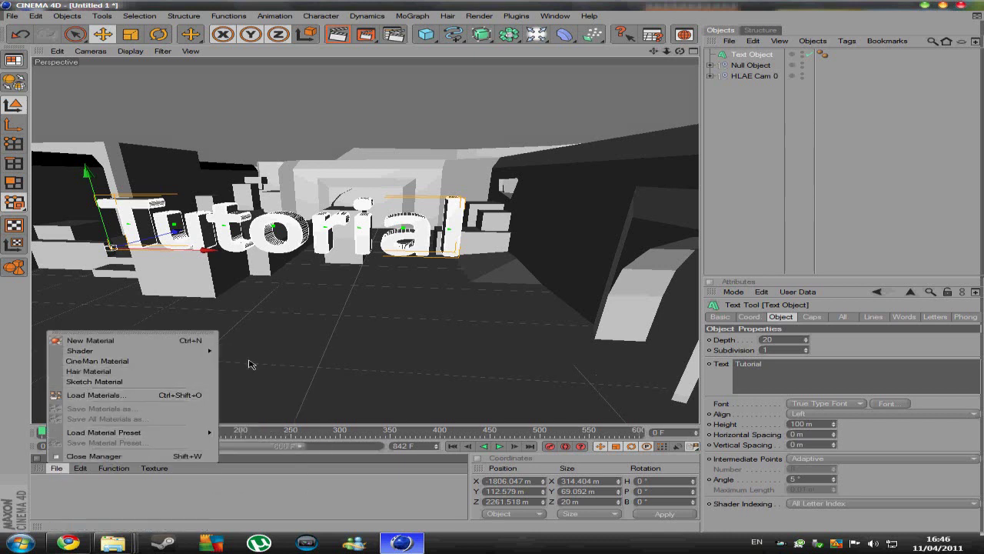
pyautogui.moveTo(80, 351)
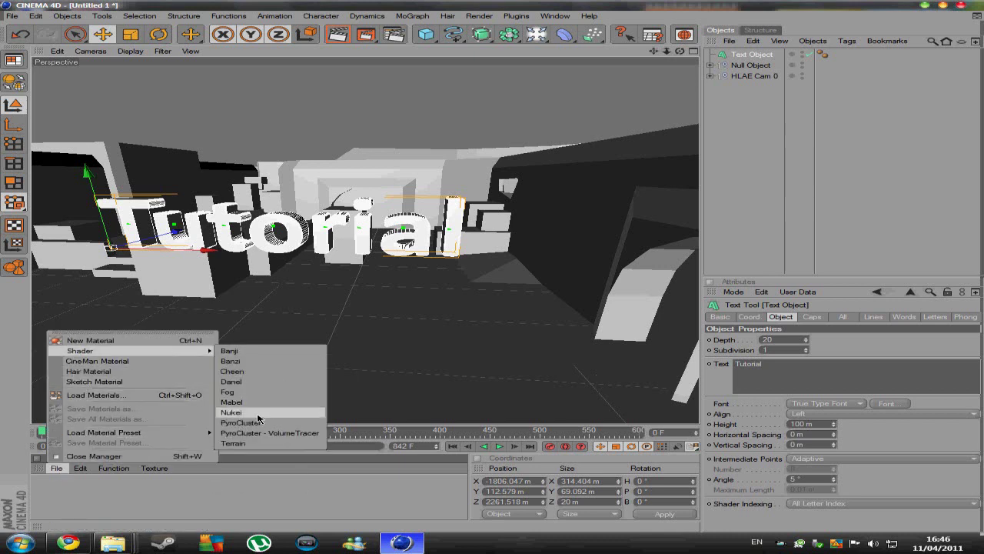
pyautogui.click(259, 419)
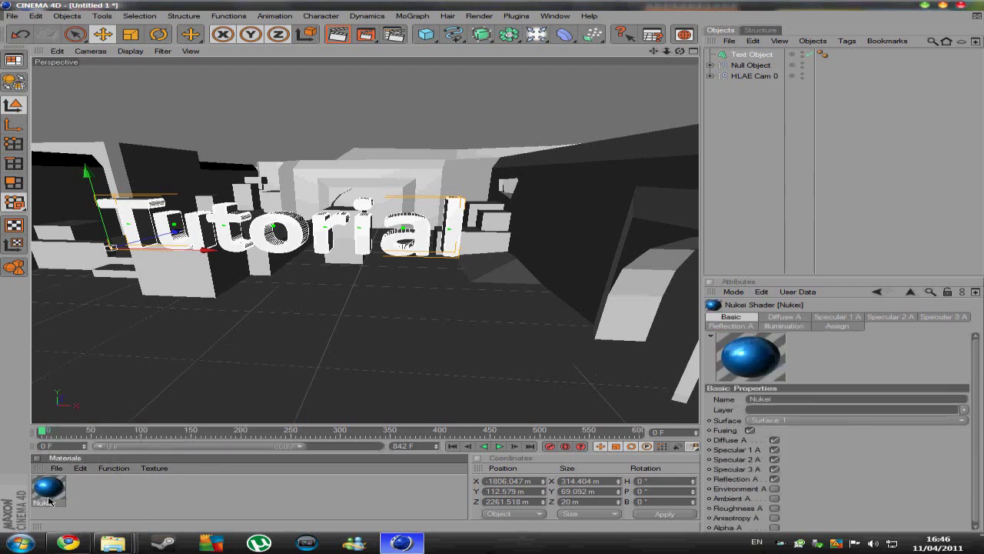
pyautogui.moveTo(48, 500); pyautogui.dragTo(738, 57)
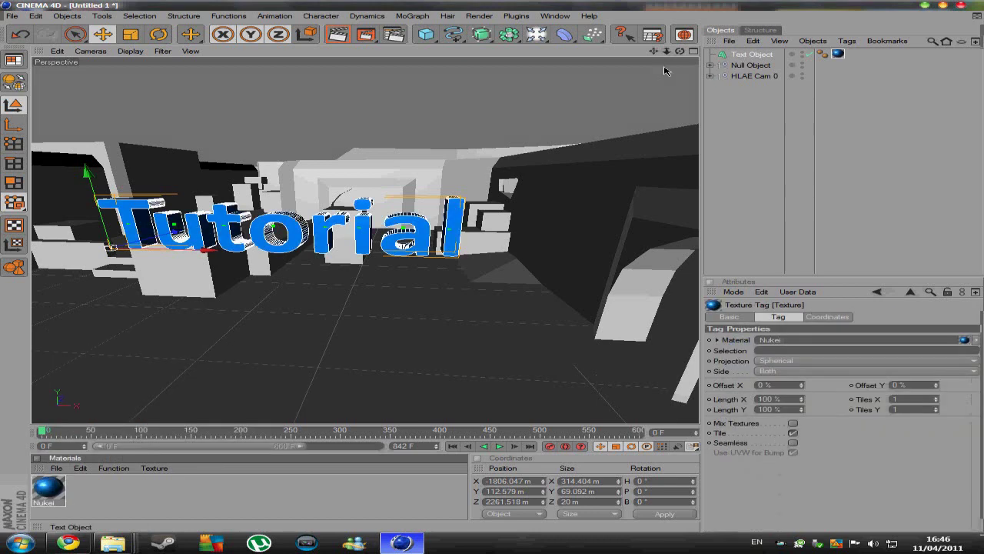
pyautogui.click(479, 16)
pyautogui.click(483, 31)
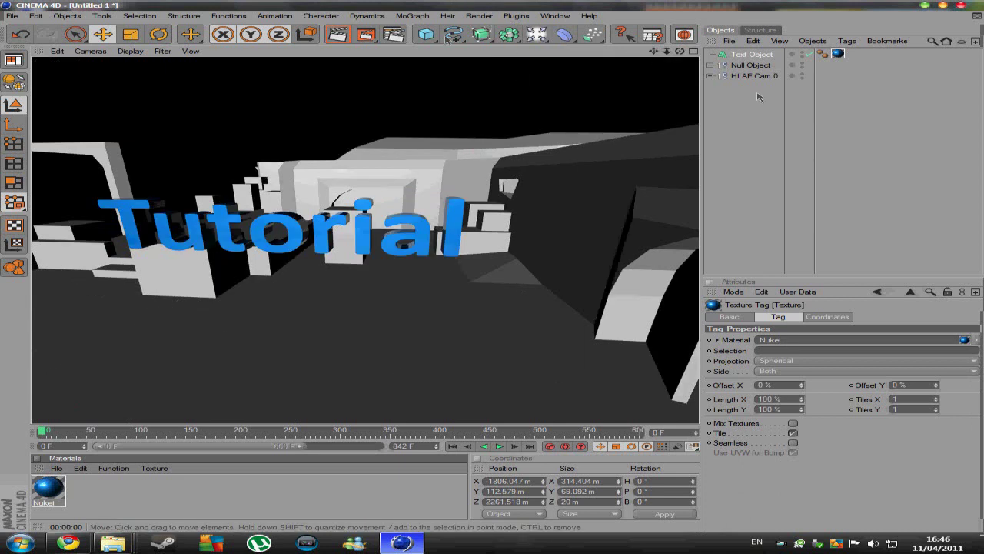
# - Create a new material with the Color channel off and Luminance on
pyautogui.click(56, 467)
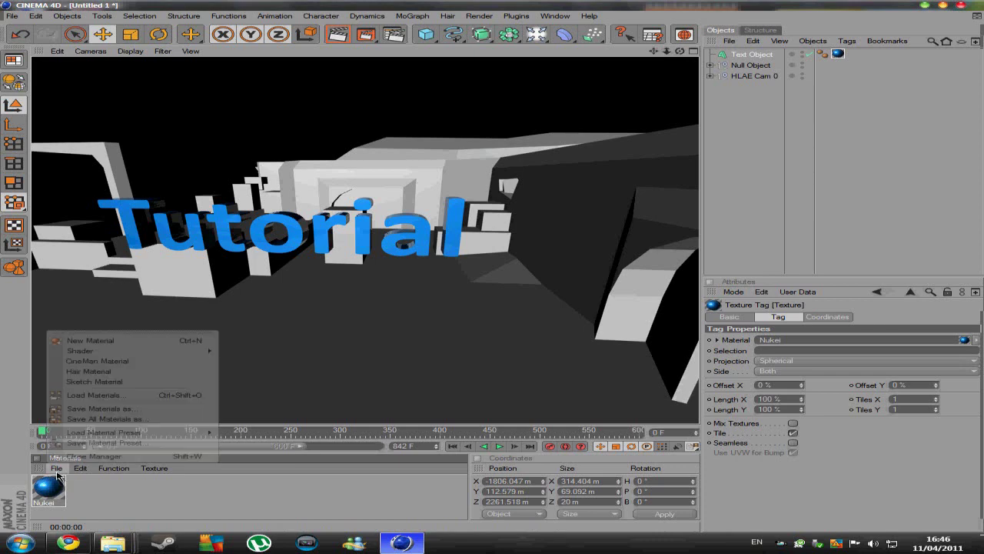
pyautogui.click(90, 341)
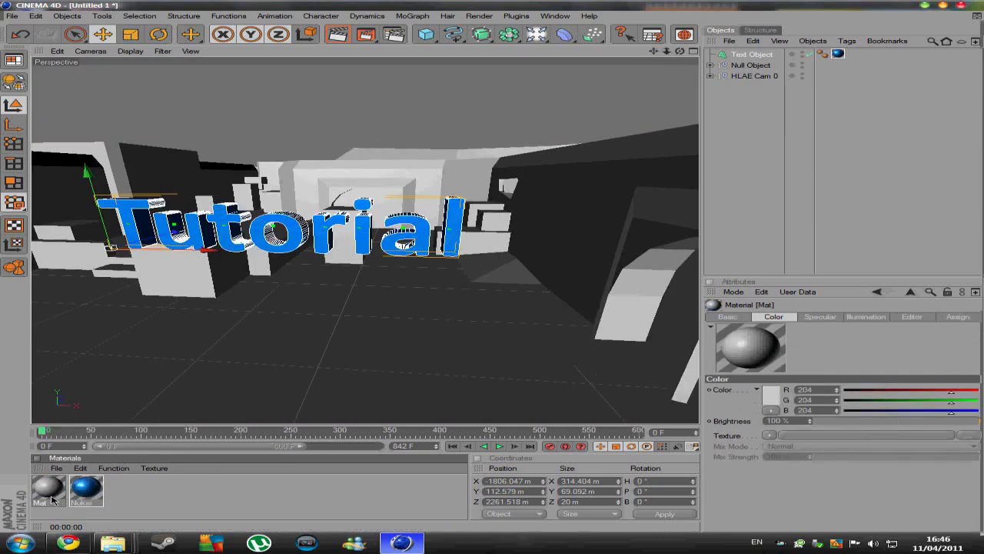
pyautogui.doubleClick(50, 487)
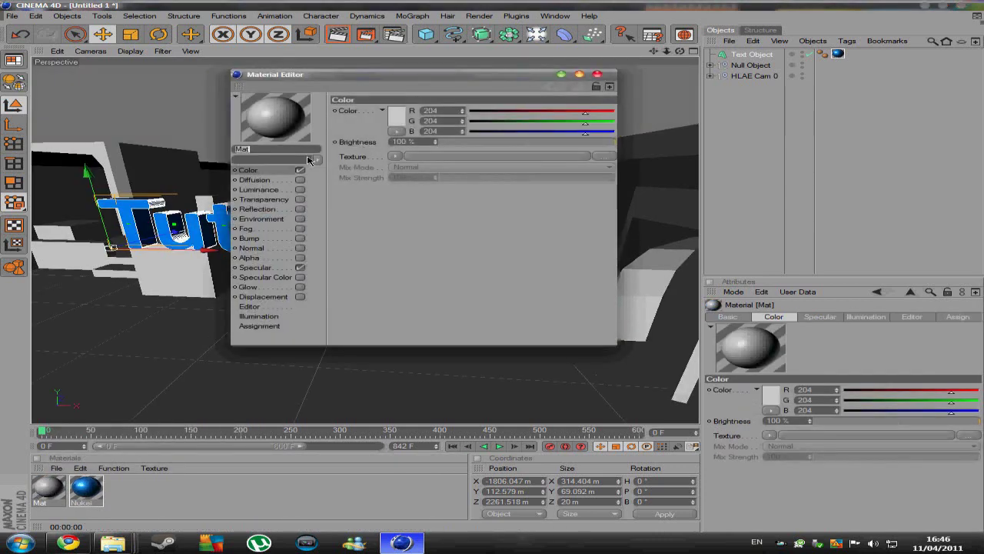
pyautogui.click(299, 170)
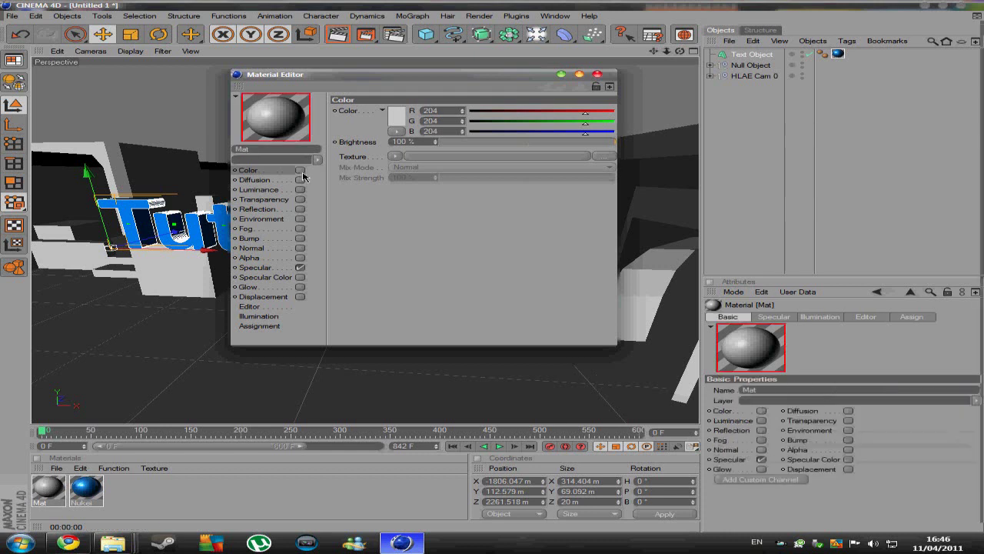
pyautogui.click(262, 192)
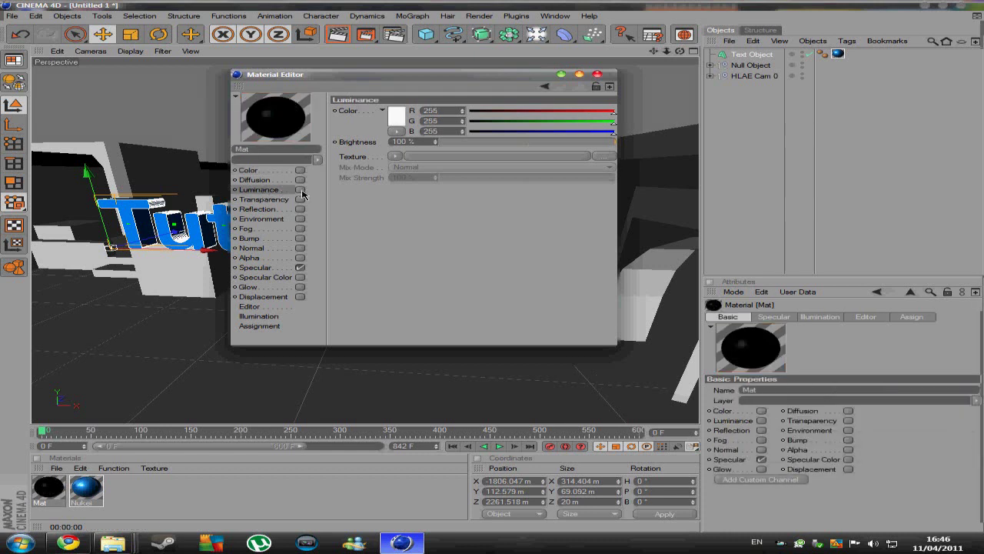
# - Set the luminance colour to pure green, with red and blue at 0
pyautogui.click(397, 116)
pyautogui.click(419, 139)
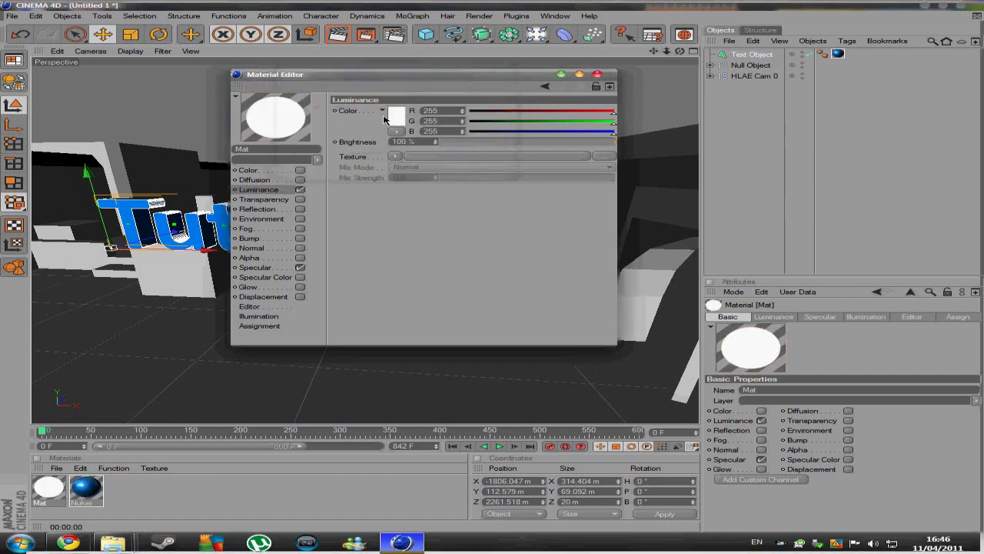
pyautogui.click(392, 117)
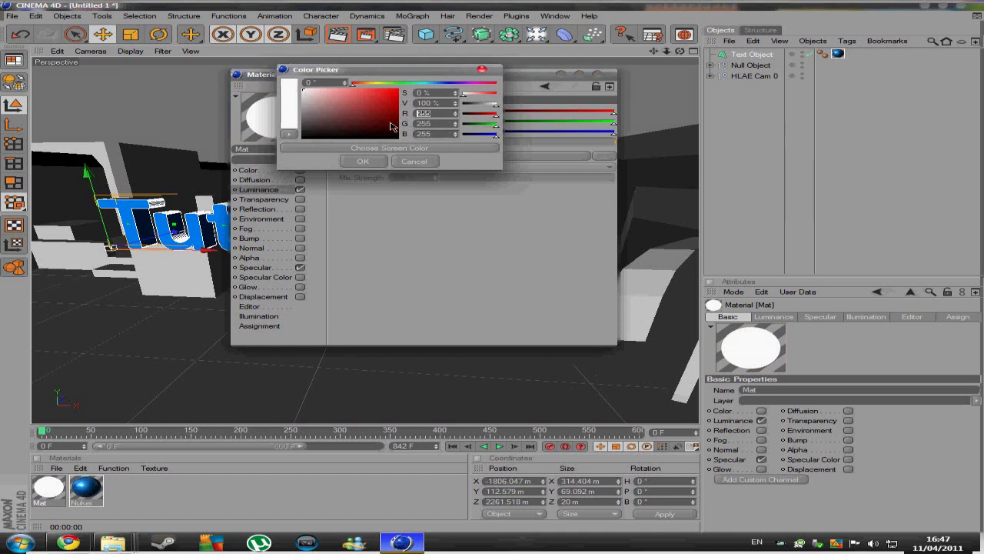
pyautogui.press('Tab')
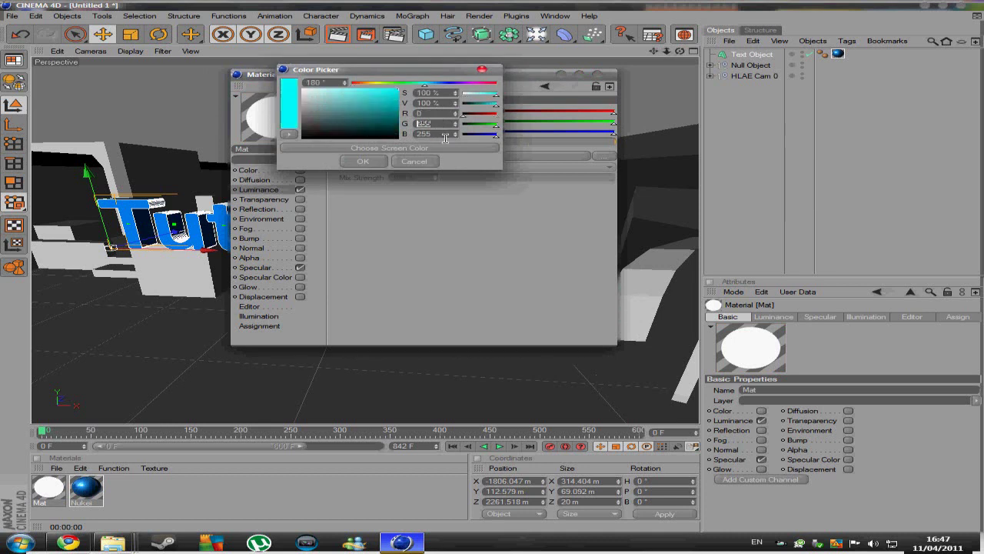
pyautogui.press('Tab')
pyautogui.write('0')
pyautogui.click(362, 160)
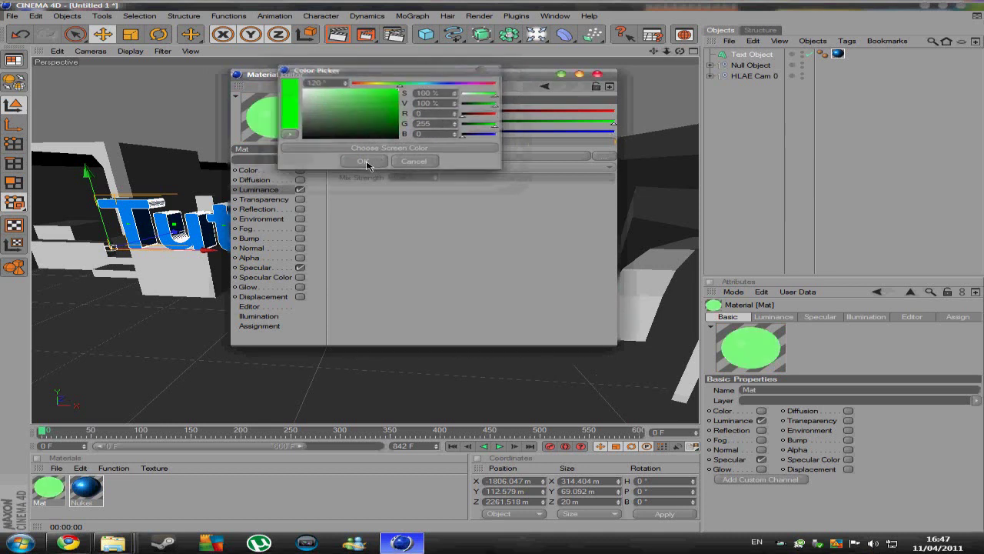
pyautogui.click(598, 75)
# - Apply the green Mat material to the Null Object map group
pyautogui.moveTo(54, 493); pyautogui.dragTo(745, 78)
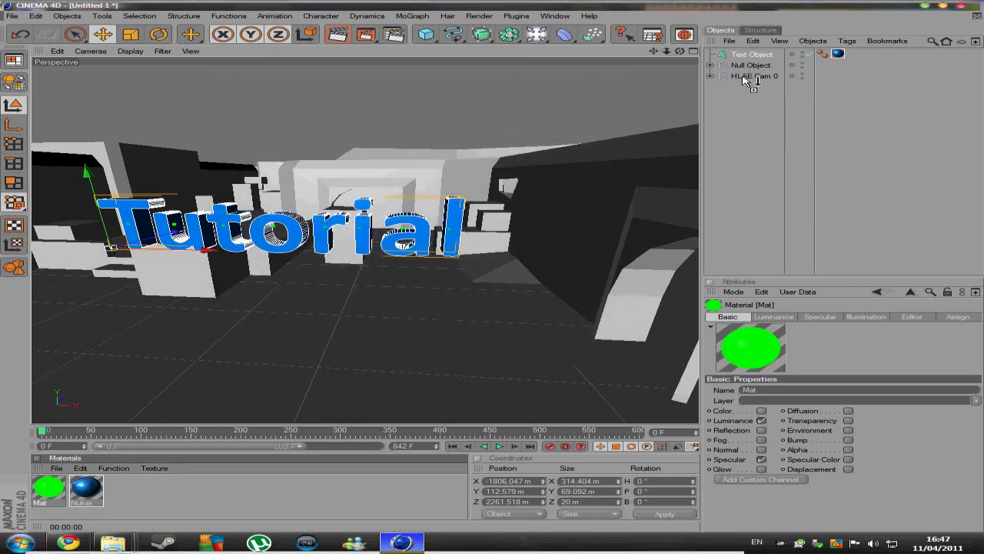
pyautogui.moveTo(744, 79); pyautogui.dragTo(739, 68)
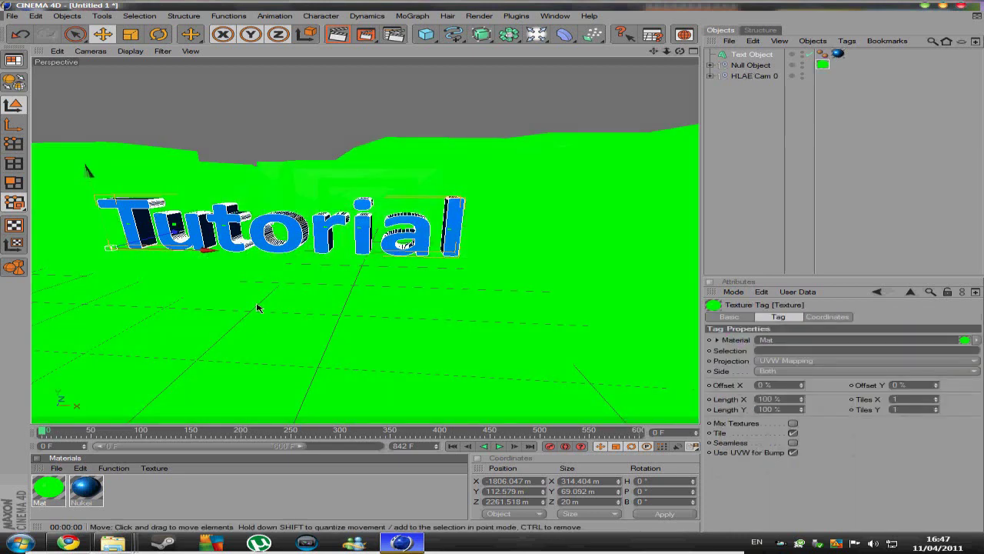
pyautogui.click(542, 37)
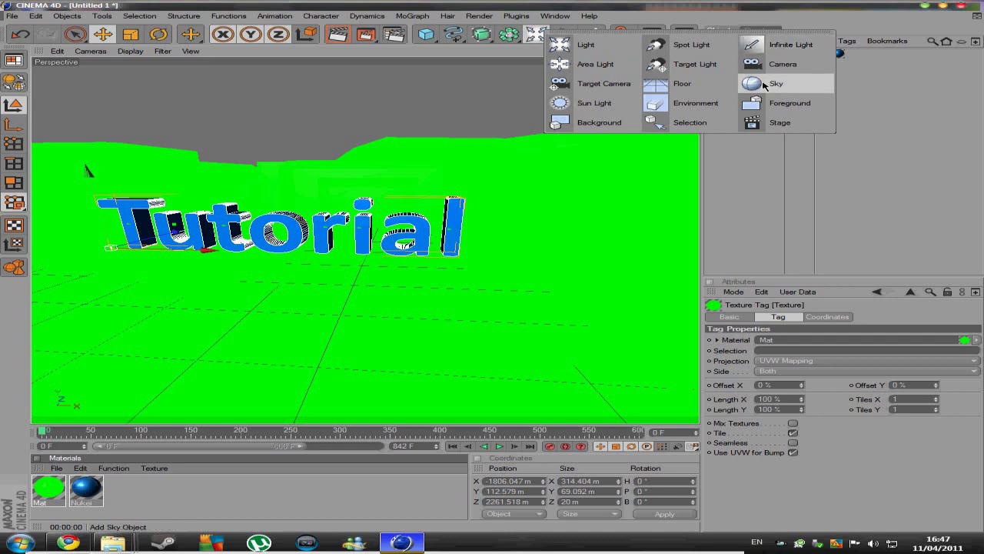
# - Add a Sky object and give it the green Mat material
pyautogui.click(768, 83)
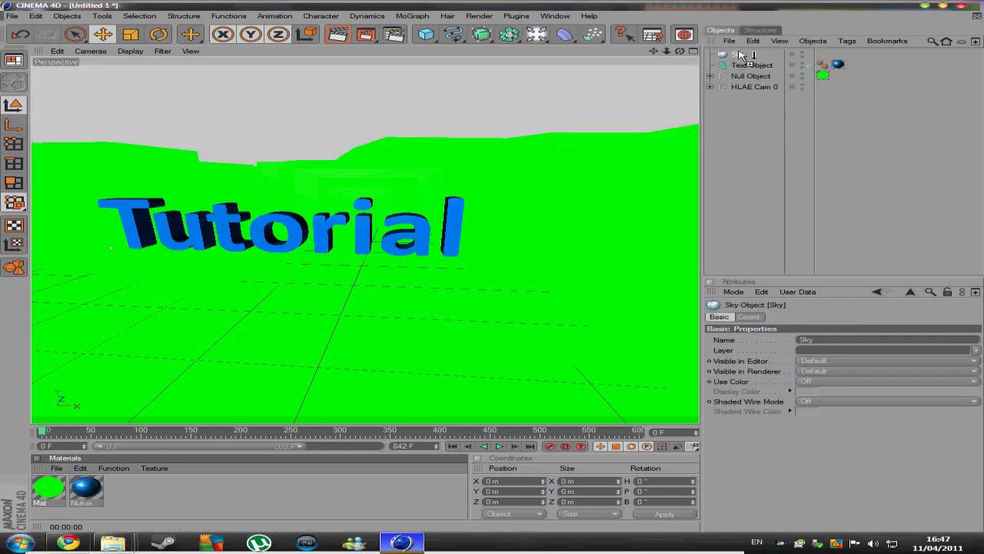
pyautogui.moveTo(47, 500); pyautogui.dragTo(738, 55)
pyautogui.moveTo(42, 430)
pyautogui.mouseDown()
pyautogui.moveTo(250, 428)
pyautogui.moveTo(42, 430)
pyautogui.mouseUp()
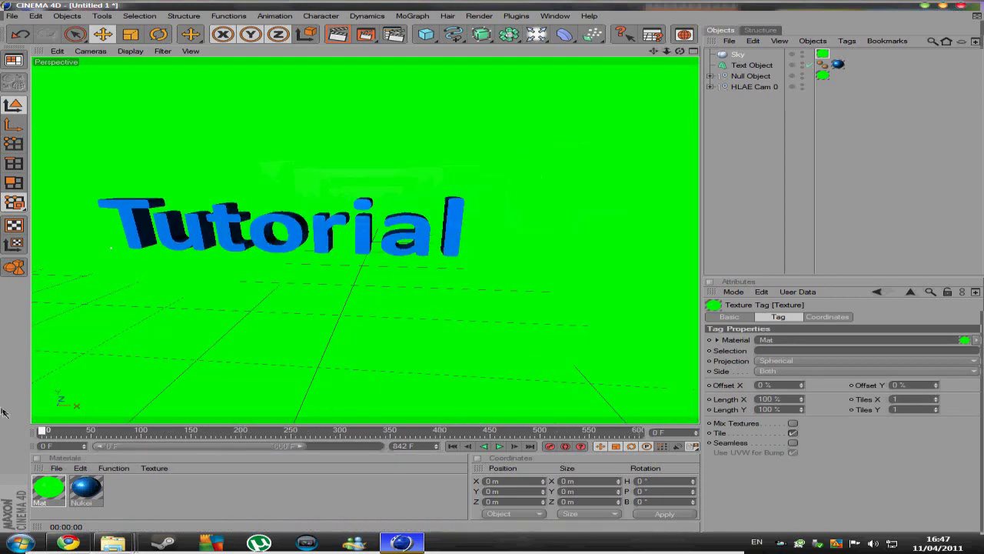
# - Set the render output width to 1280 in Render Settings
pyautogui.click(479, 15)
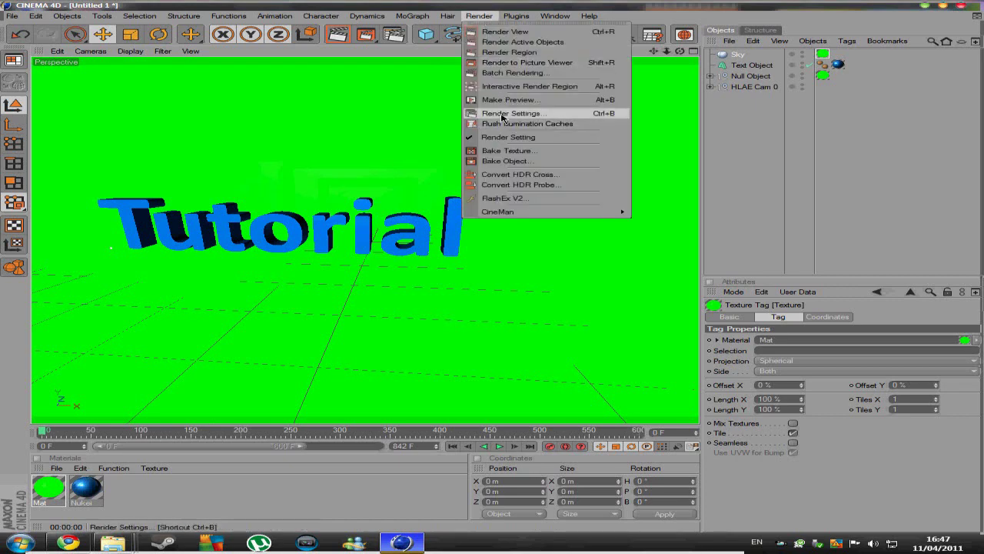
pyautogui.click(499, 112)
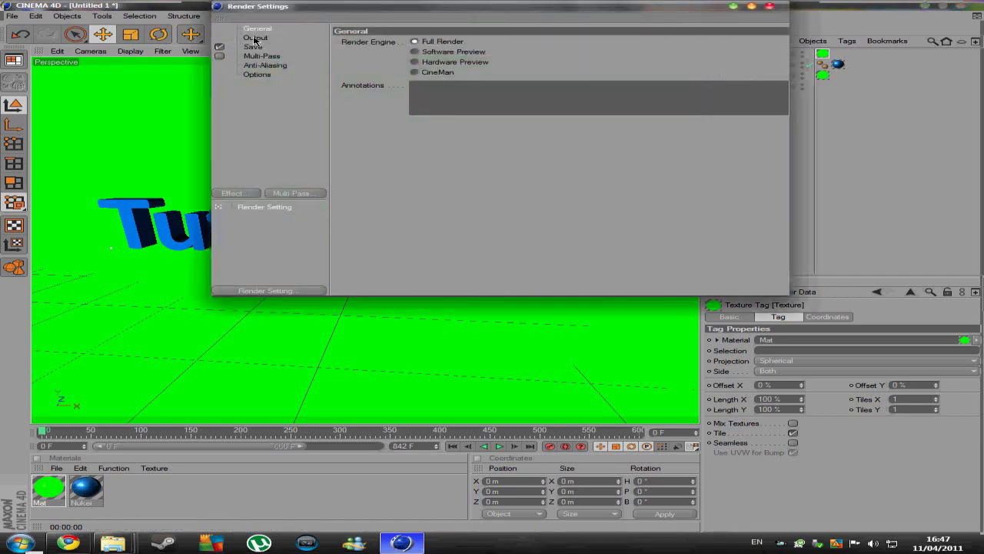
pyautogui.click(255, 39)
pyautogui.doubleClick(430, 52)
pyautogui.write('1280')
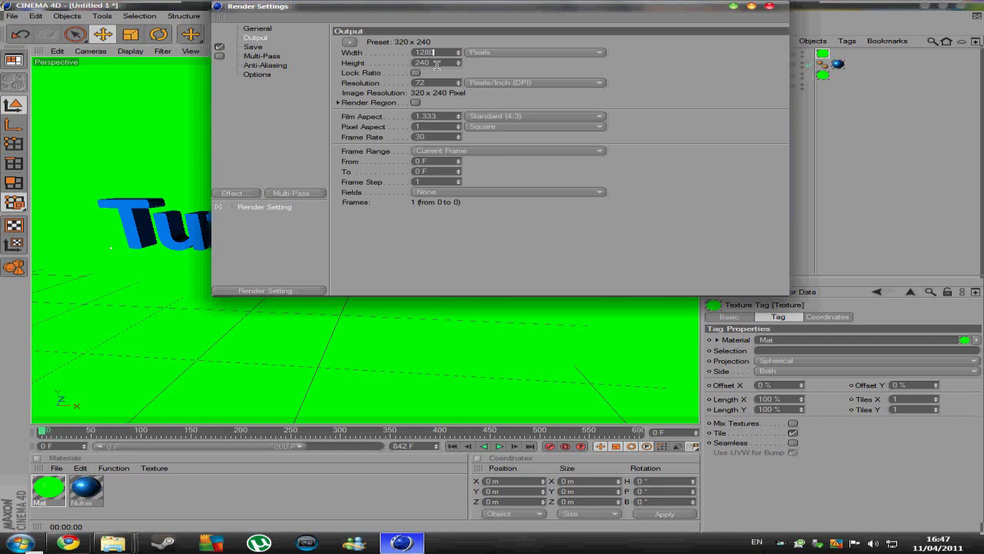
pyautogui.press('Tab')
pyautogui.write('720')
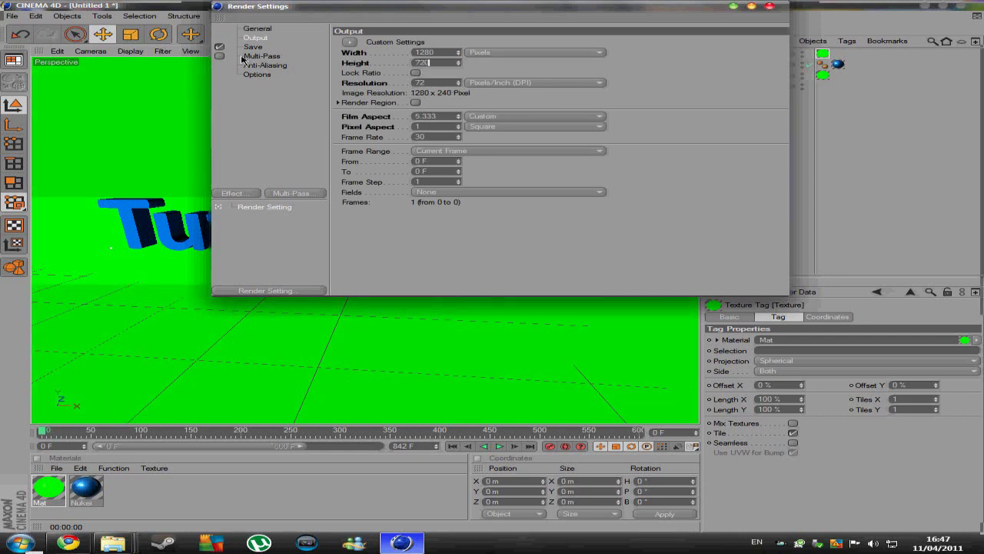
# - Set the film aspect to HDTV (16:9) and keep the square pixel aspect
pyautogui.click(476, 119)
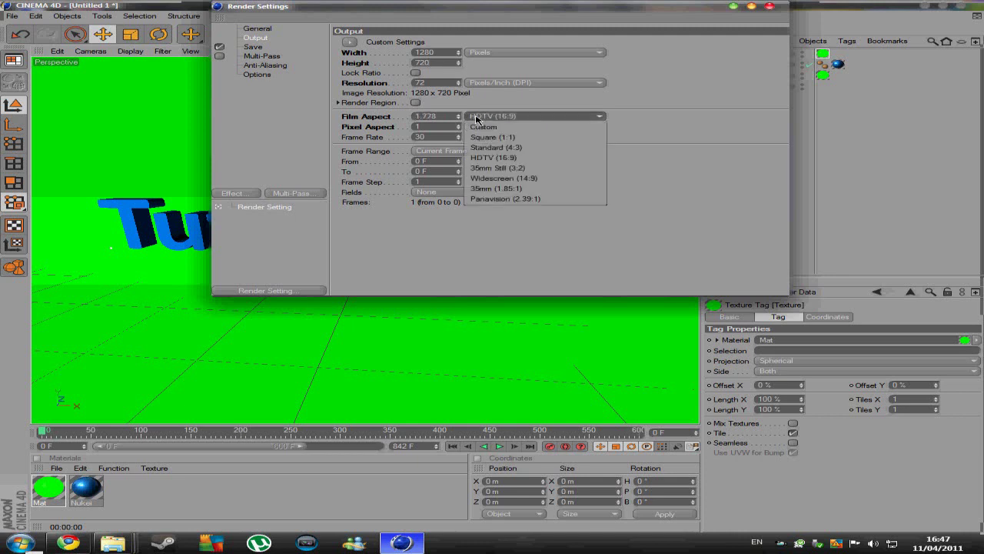
pyautogui.click(492, 137)
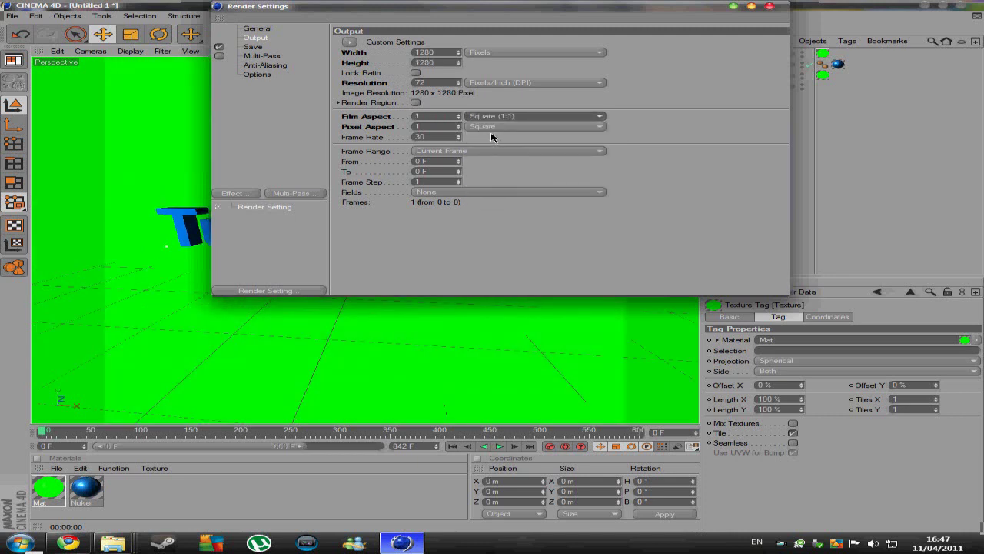
pyautogui.click(489, 119)
pyautogui.click(492, 130)
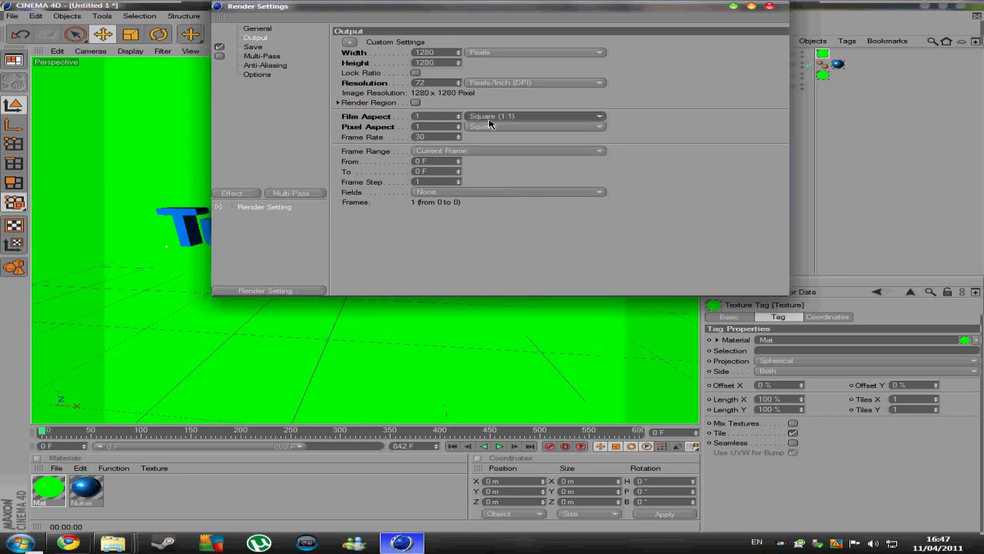
pyautogui.click(492, 117)
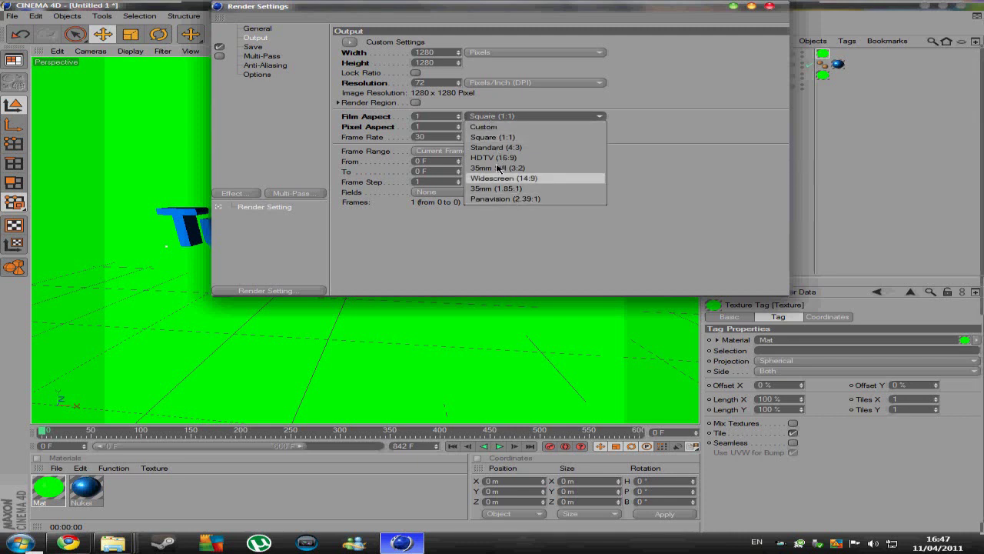
pyautogui.click(494, 156)
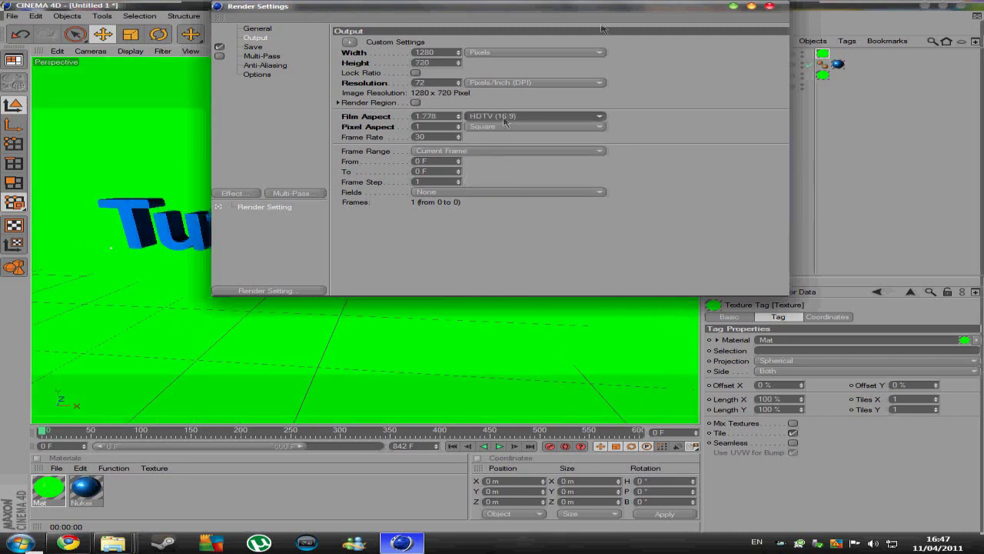
pyautogui.click(512, 114)
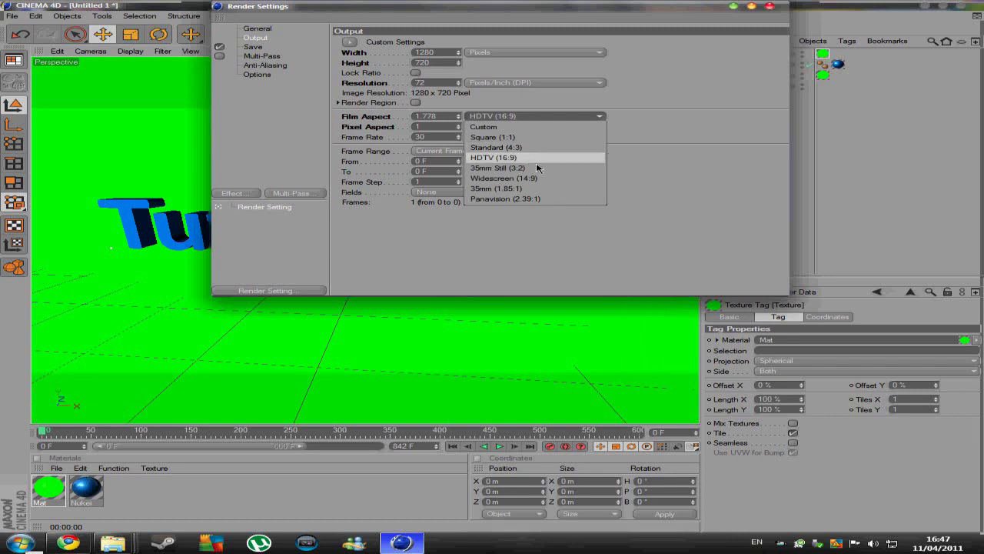
pyautogui.click(464, 127)
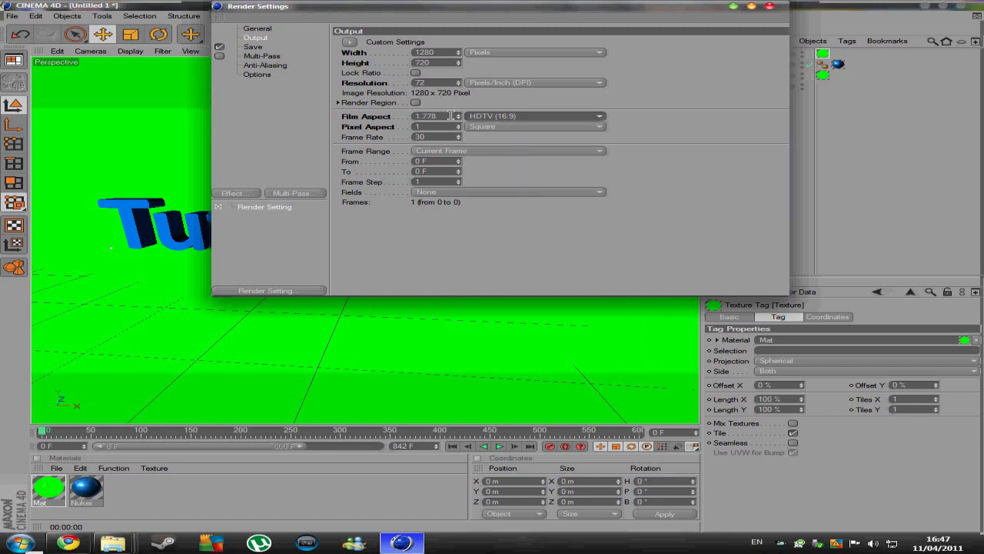
pyautogui.click(496, 117)
pyautogui.click(496, 127)
pyautogui.click(493, 128)
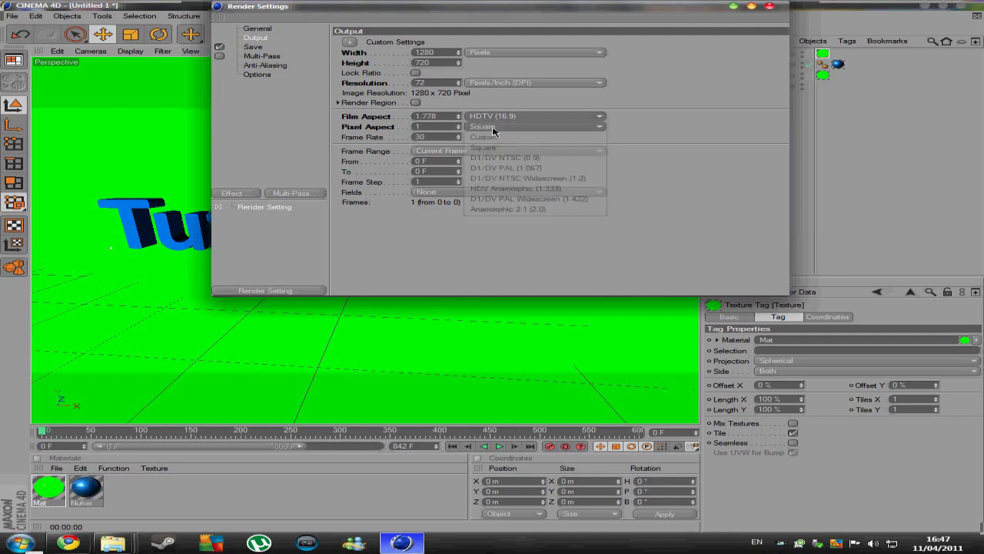
pyautogui.click(492, 131)
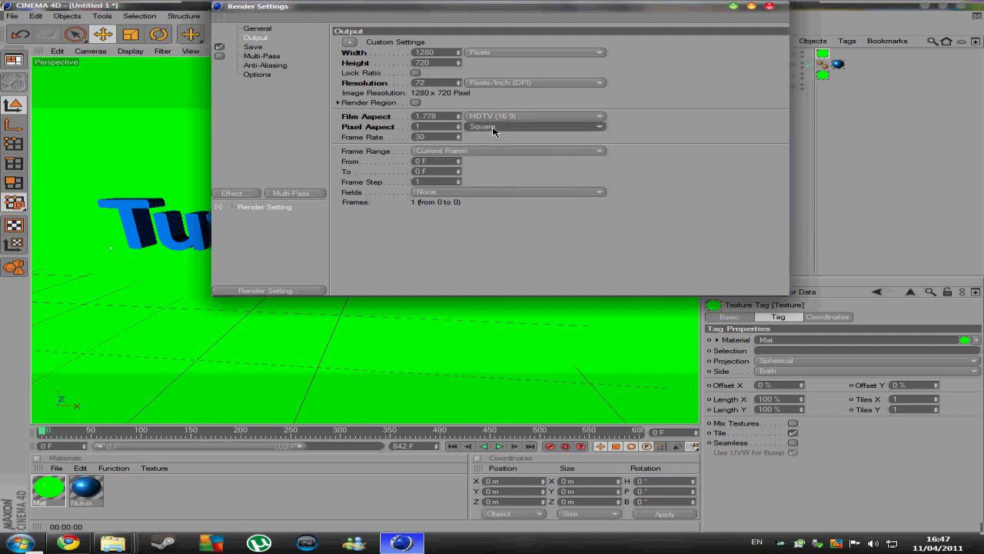
# - Set the frame range to All Frames and edit the frame rate to 200
pyautogui.click(437, 152)
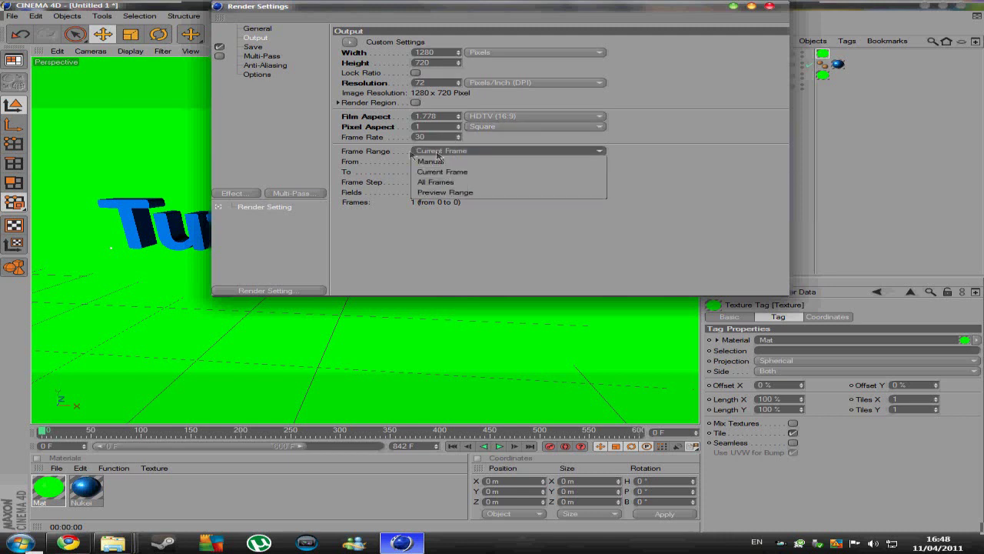
pyautogui.click(404, 154)
pyautogui.click(425, 153)
pyautogui.click(453, 181)
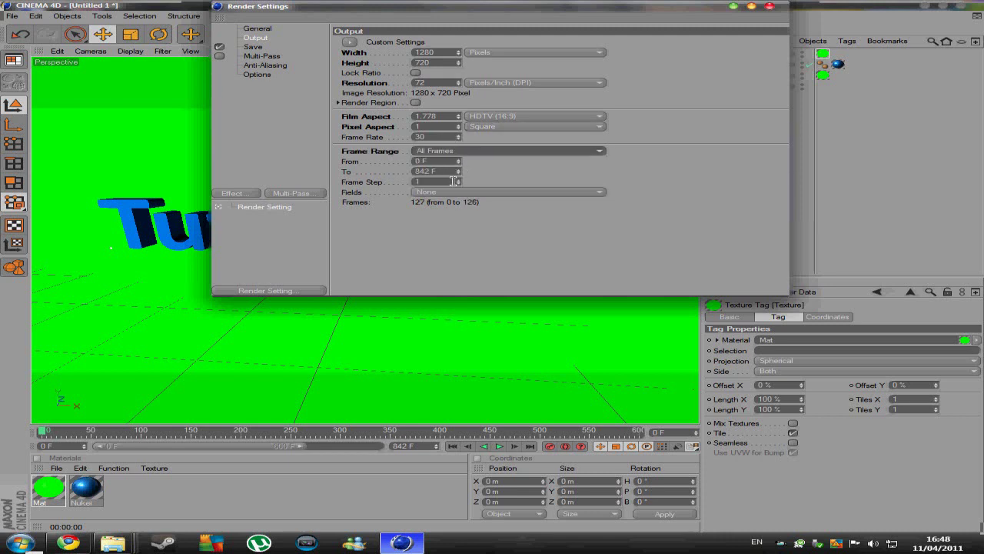
pyautogui.click(442, 136)
pyautogui.write('200')
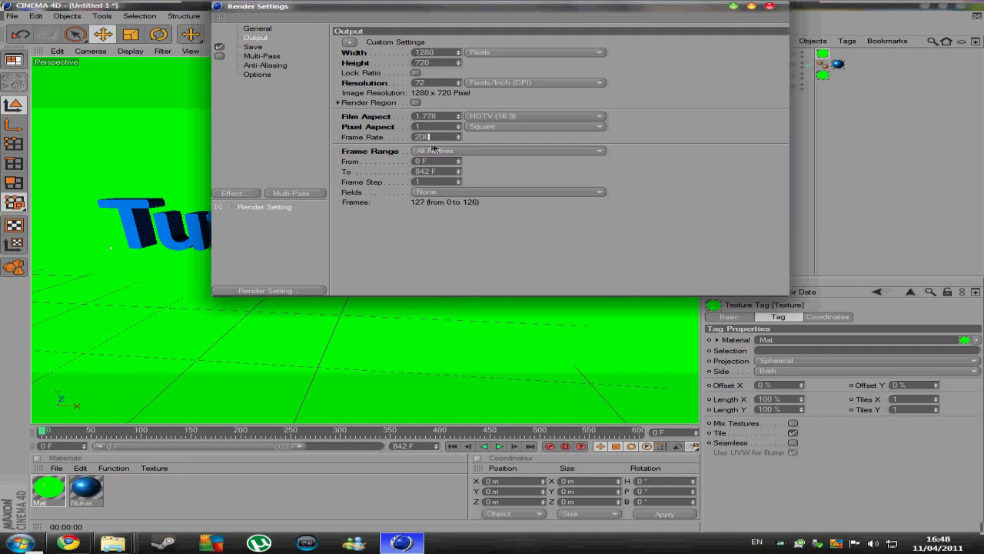
# - Set anti-aliasing to Best with a 2x2 minimum level
pyautogui.click(258, 66)
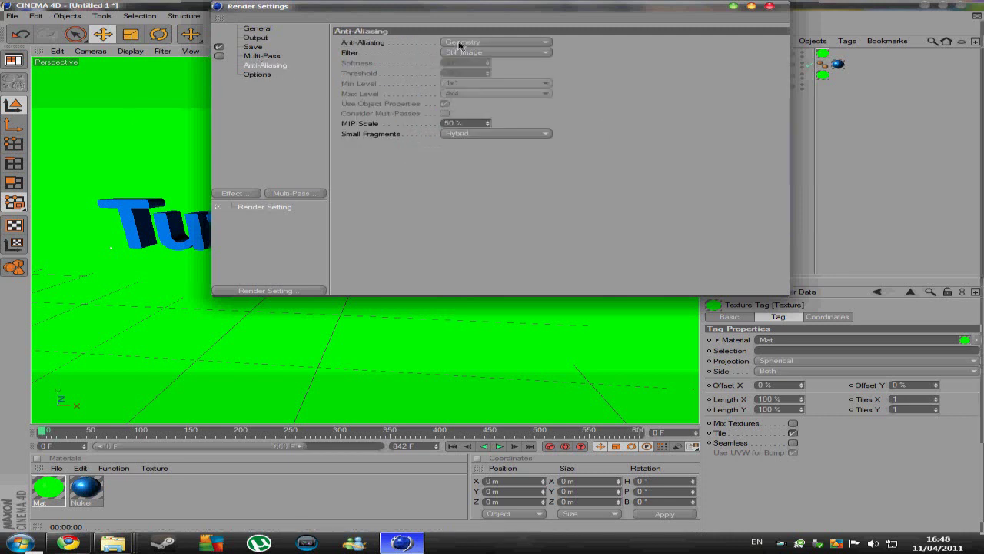
pyautogui.click(459, 45)
pyautogui.click(471, 77)
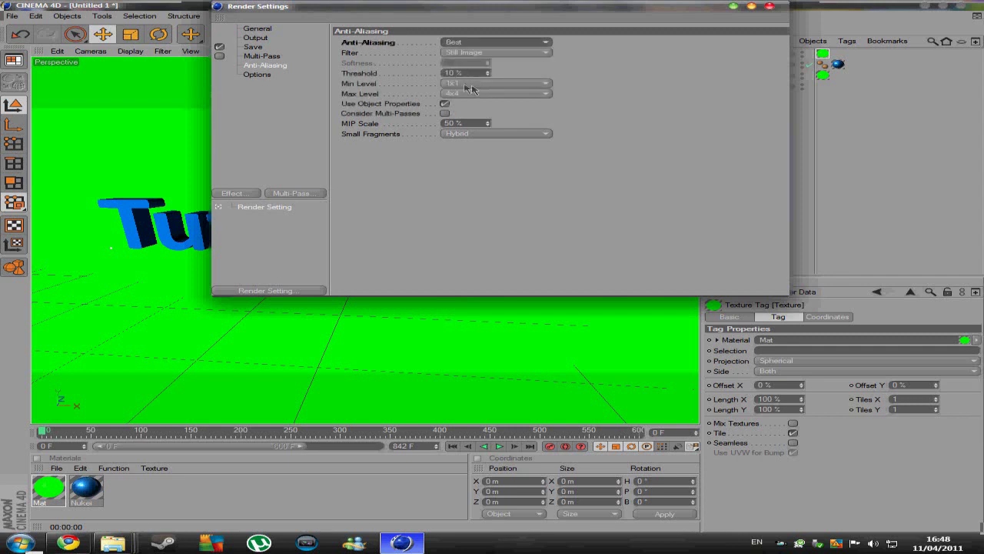
pyautogui.click(465, 84)
pyautogui.click(462, 101)
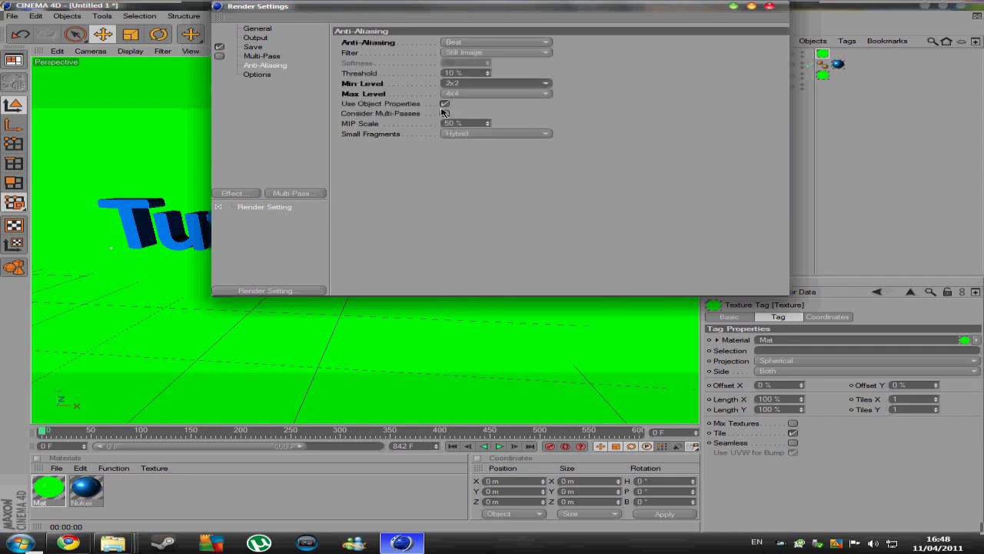
# - Try a Picture Viewer render and decline it because no output file is set
pyautogui.click(771, 7)
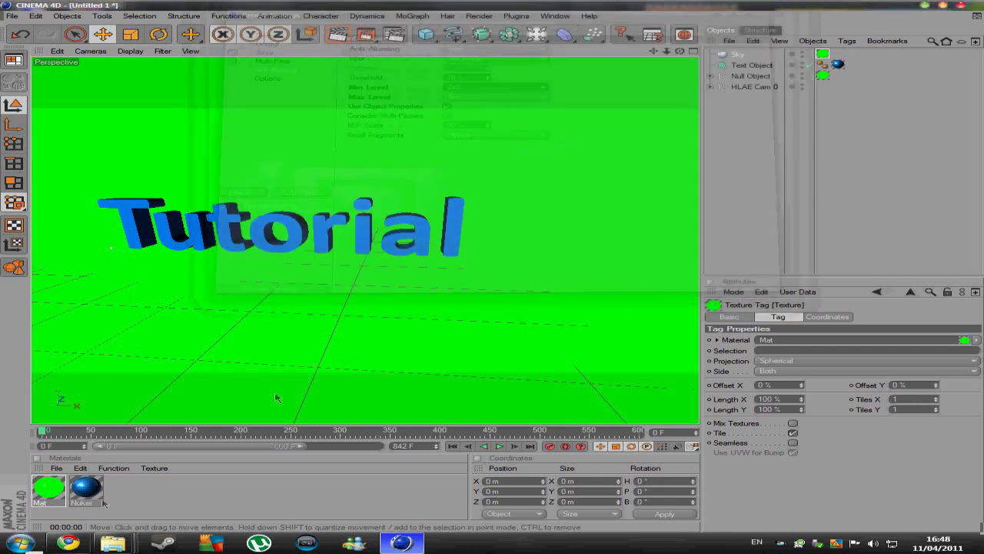
pyautogui.moveTo(47, 435)
pyautogui.mouseDown()
pyautogui.moveTo(257, 400)
pyautogui.moveTo(77, 396)
pyautogui.mouseUp()
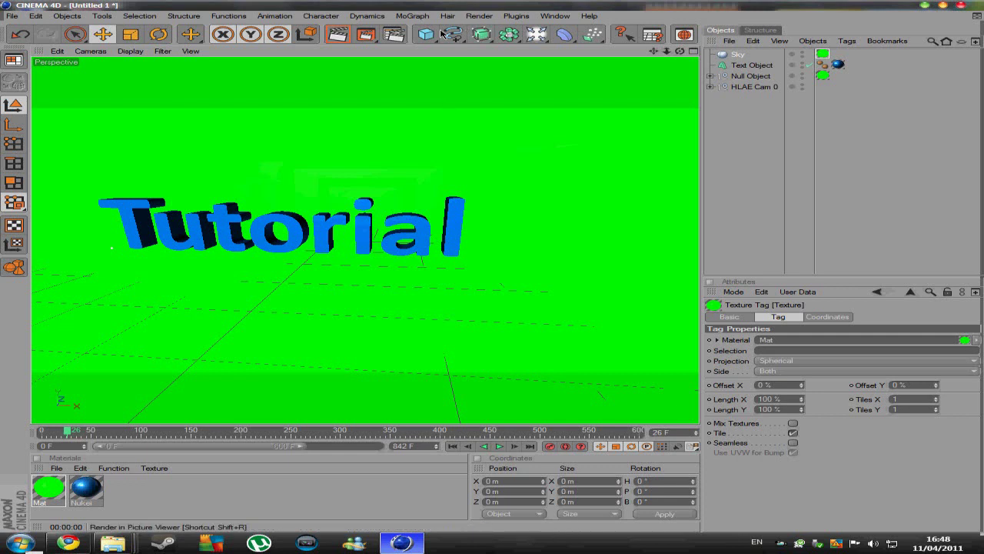
pyautogui.click(366, 39)
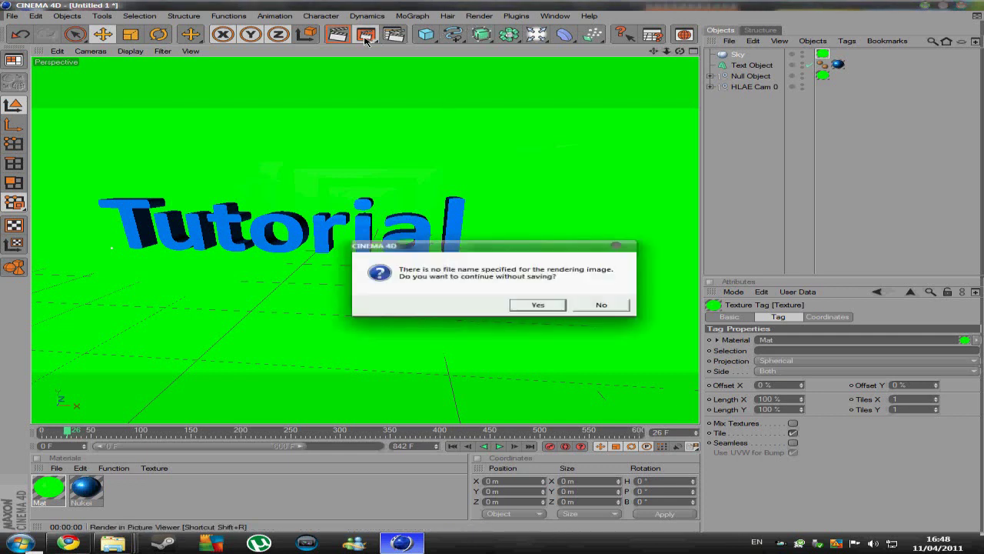
pyautogui.click(537, 304)
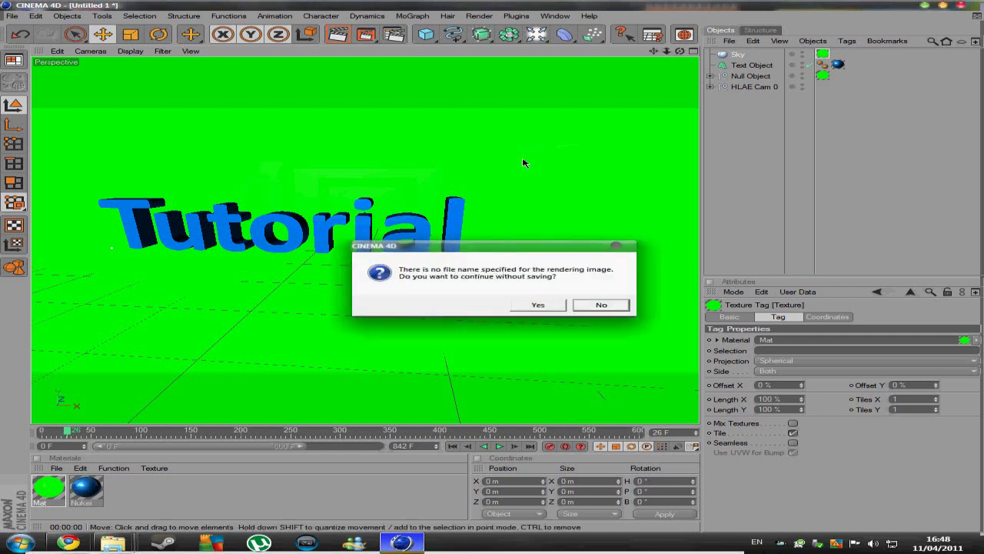
# - Reopen Render Settings and browse for the Save output file location
pyautogui.click(479, 16)
pyautogui.click(514, 109)
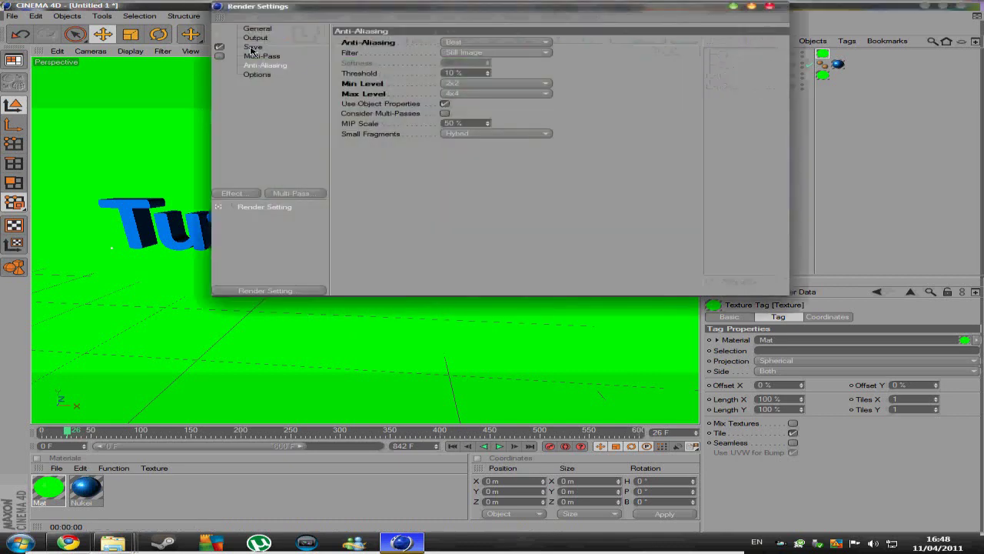
pyautogui.click(254, 39)
pyautogui.click(252, 48)
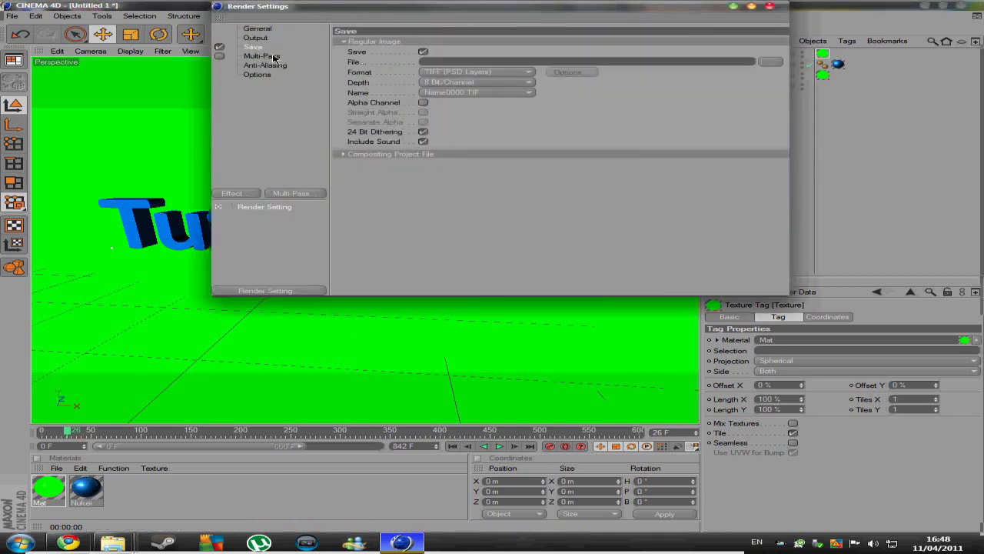
pyautogui.click(777, 63)
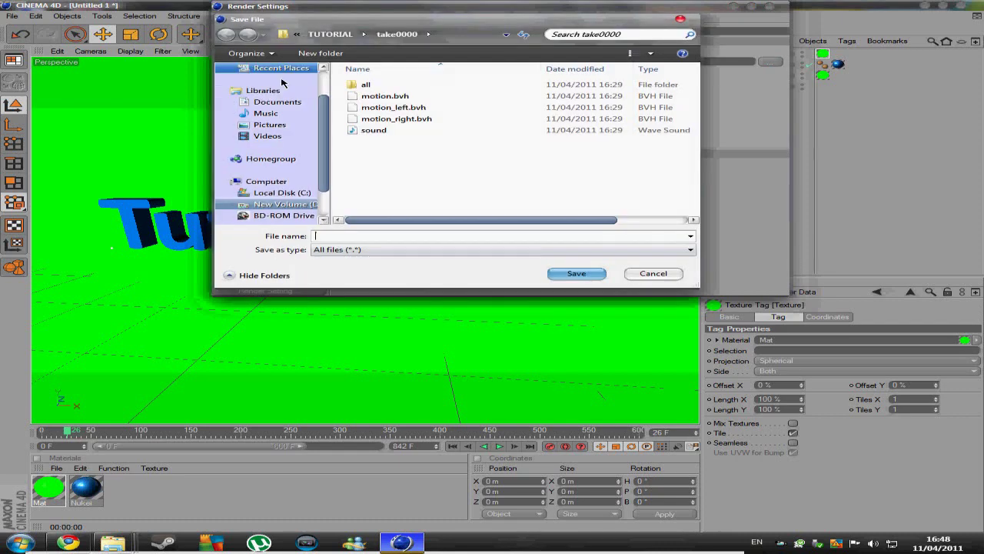
pyautogui.scroll(-1, 327, 112)
# - Create a new 'tutorial' folder inside D:\3D motion tracking folders
pyautogui.click(269, 82)
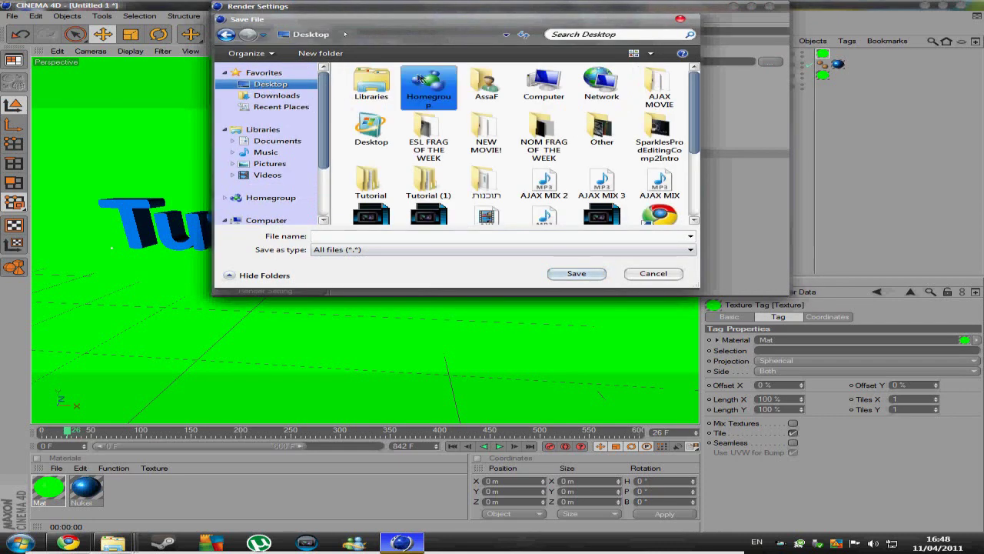
pyautogui.doubleClick(541, 86)
pyautogui.doubleClick(455, 117)
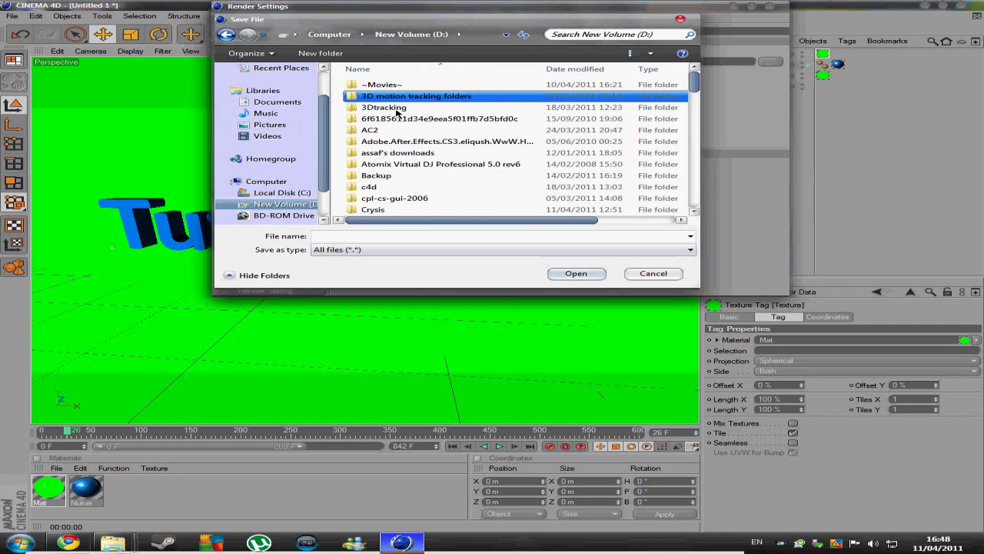
pyautogui.doubleClick(385, 94)
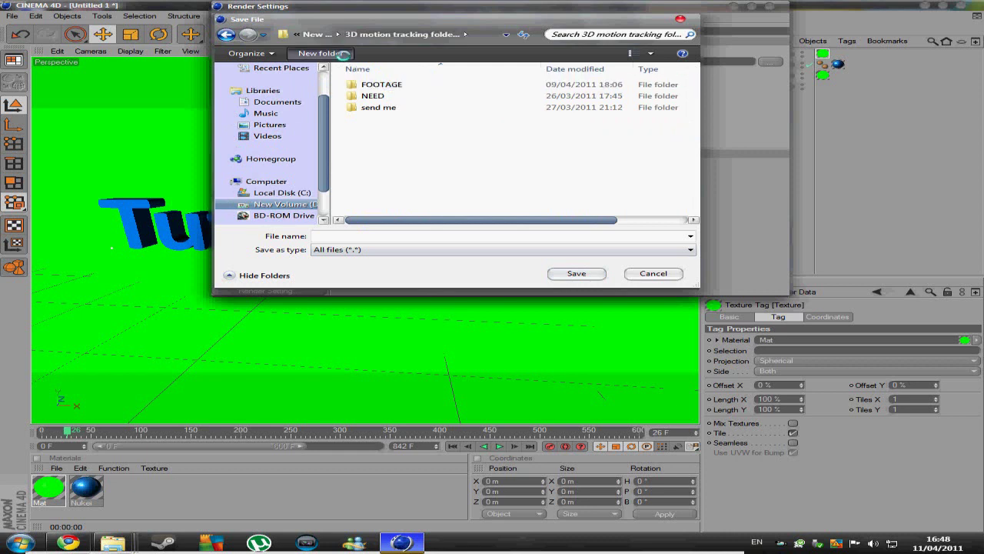
pyautogui.click(345, 55)
pyautogui.write('tut')
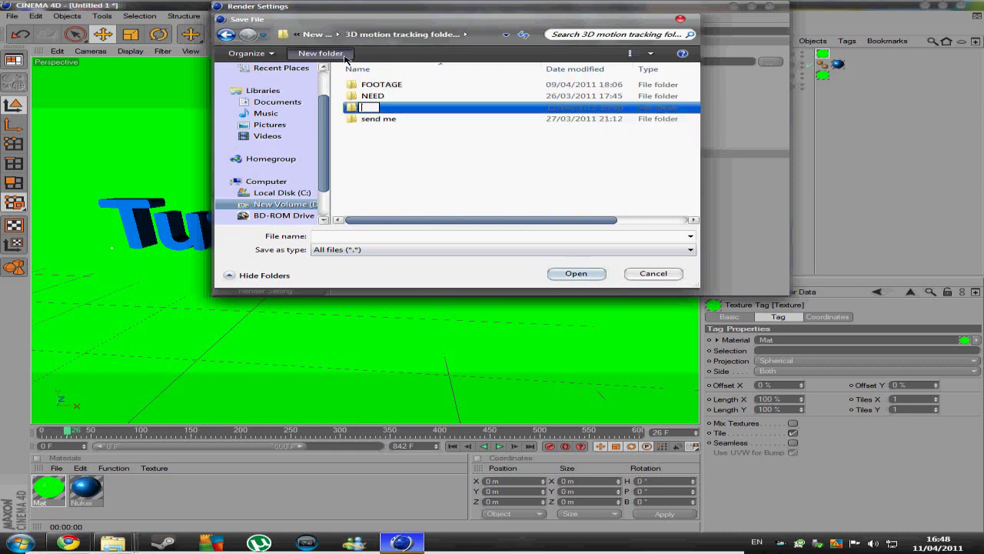
pyautogui.write('orial')
pyautogui.press('Return')
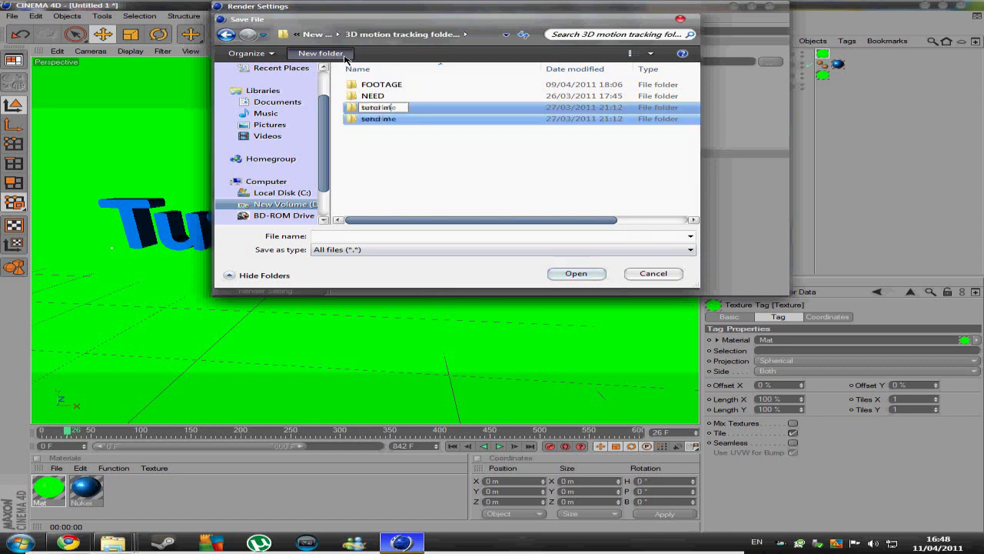
pyautogui.press('Return')
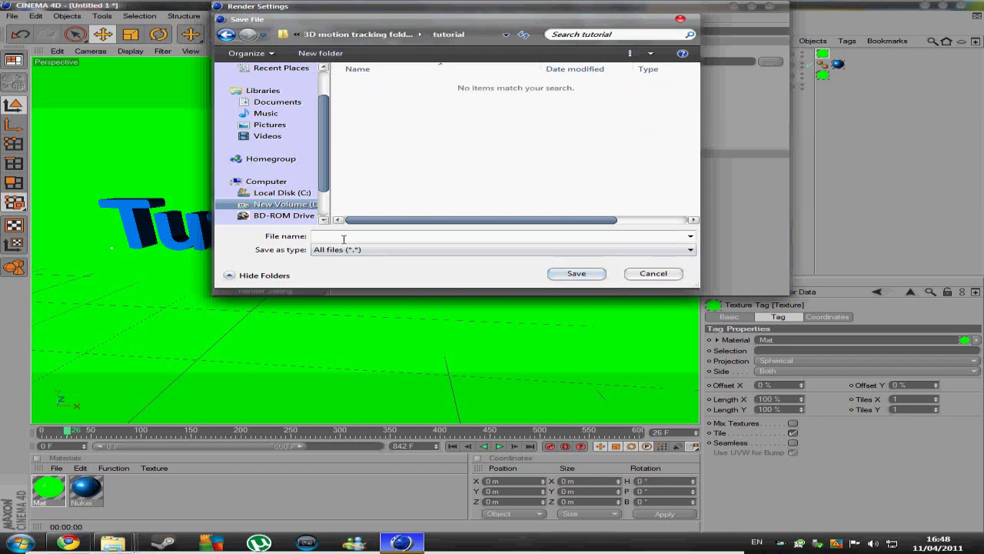
# - Name the render file and set the output format to JPEG at quality 100
pyautogui.write('S')
pyautogui.write('C')
pyautogui.press('BackSpace')
pyautogui.press('BackSpace')
pyautogui.press('BackSpace')
pyautogui.write('BITCH')
pyautogui.press('Return')
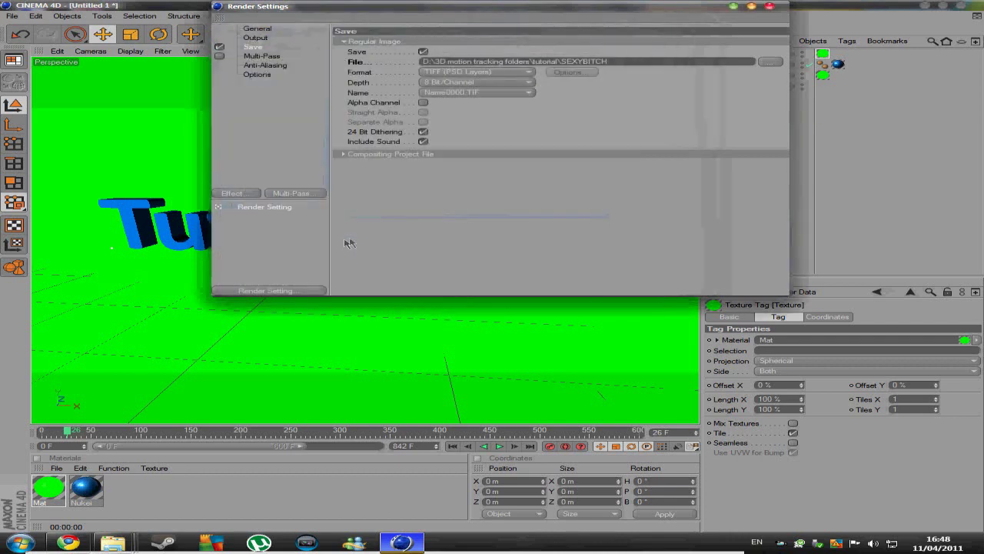
pyautogui.click(459, 75)
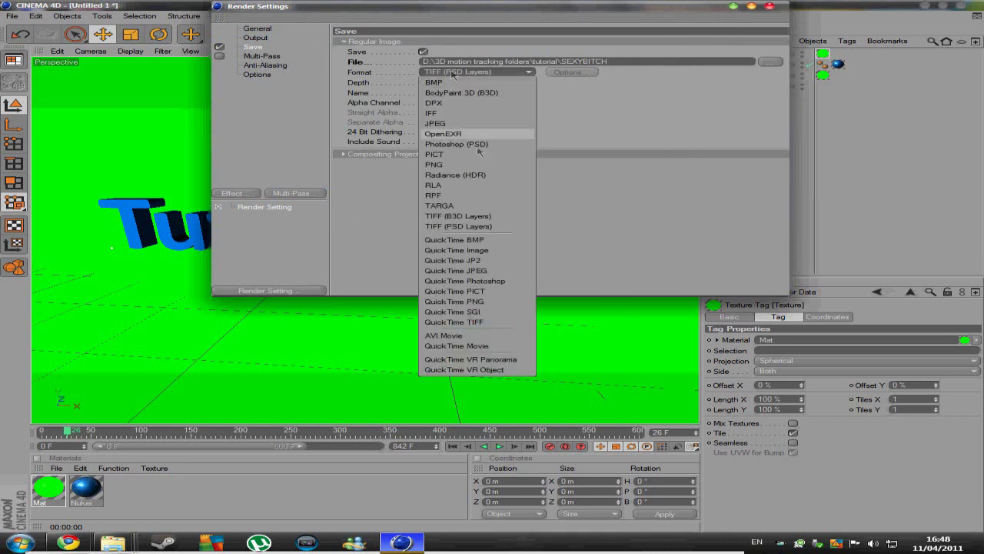
pyautogui.click(443, 123)
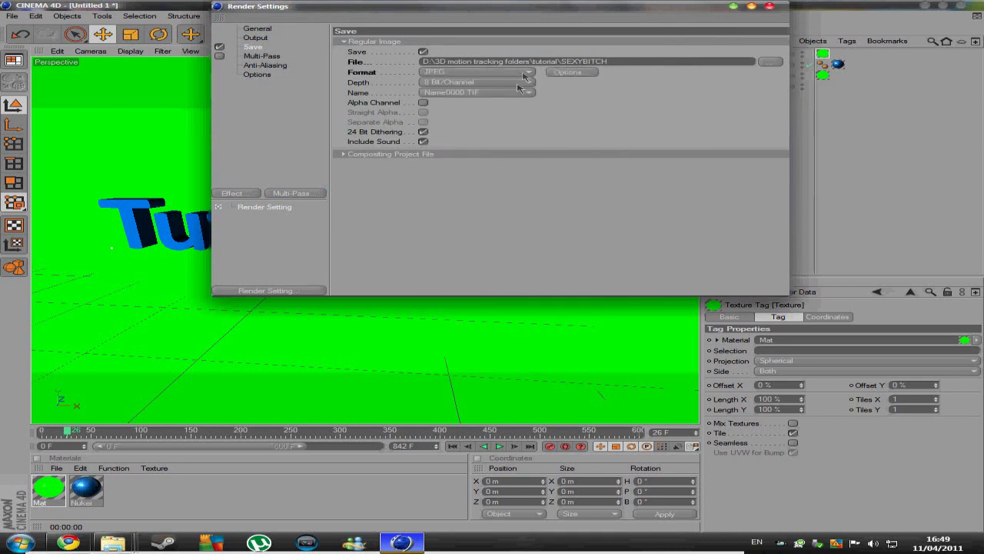
pyautogui.click(577, 75)
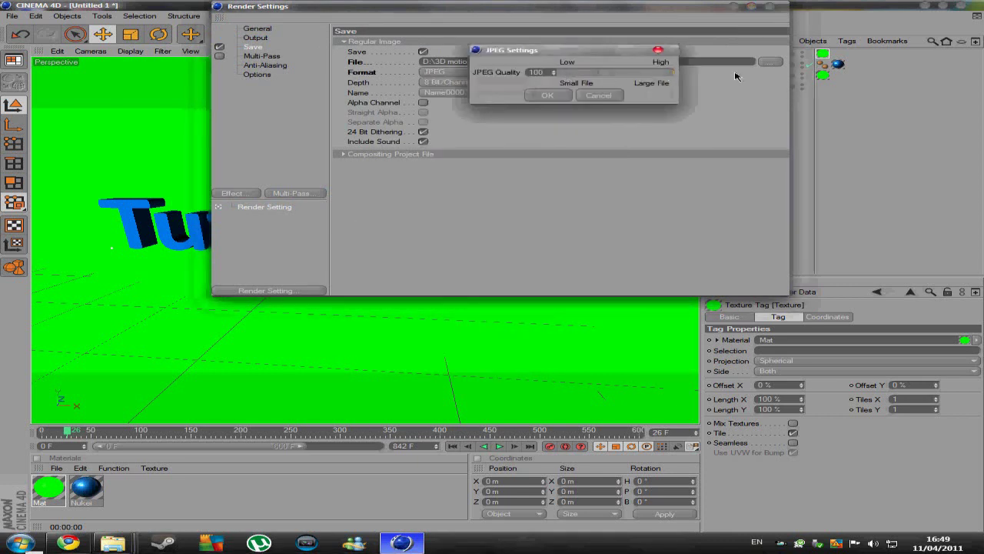
pyautogui.click(549, 95)
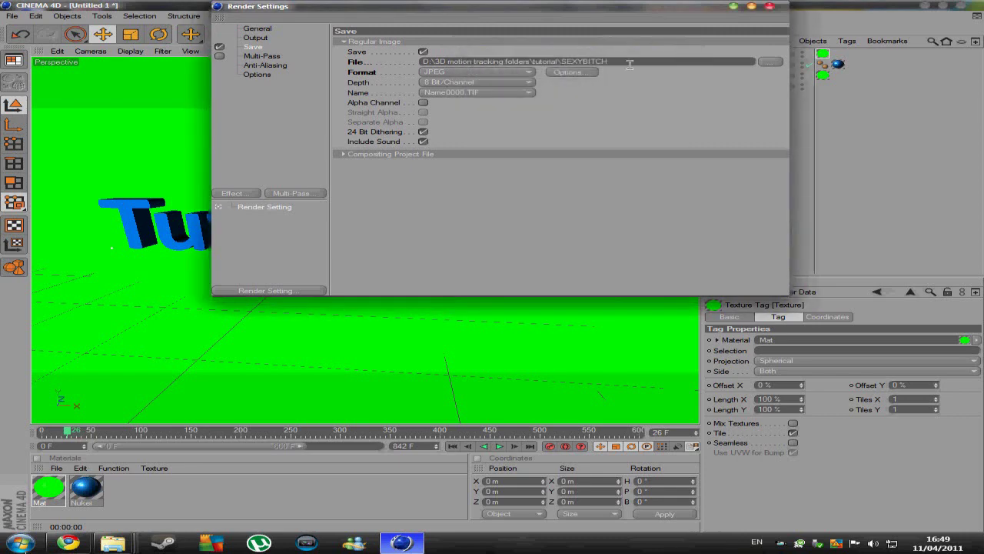
# - Close Render Settings and start rendering the scene to the Picture Viewer
pyautogui.click(262, 56)
pyautogui.click(770, 7)
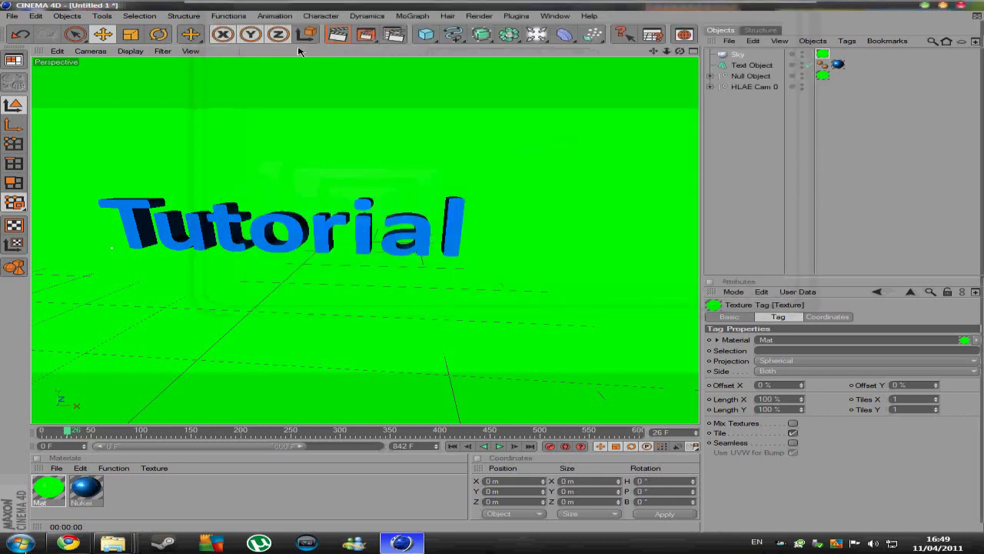
pyautogui.click(353, 33)
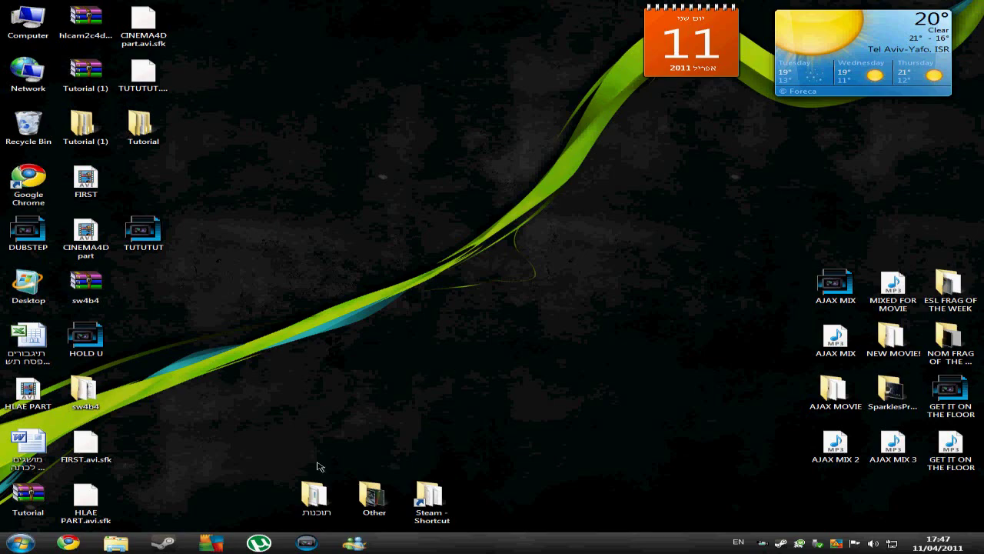
# - Launch VirtualDub from Desktop > Counter Strike > EDITING > EDITING and close Explorer
pyautogui.doubleClick(28, 284)
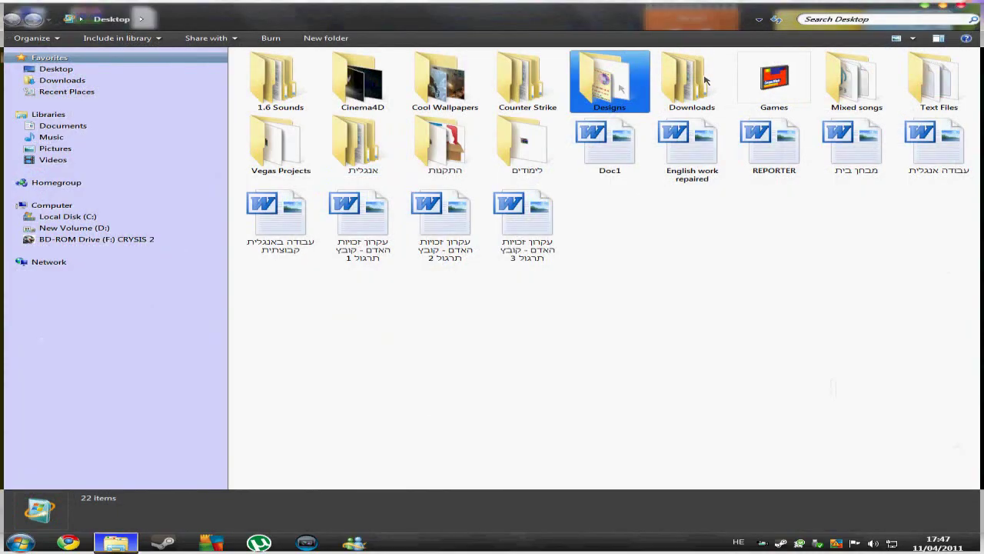
pyautogui.doubleClick(527, 81)
pyautogui.click(290, 102)
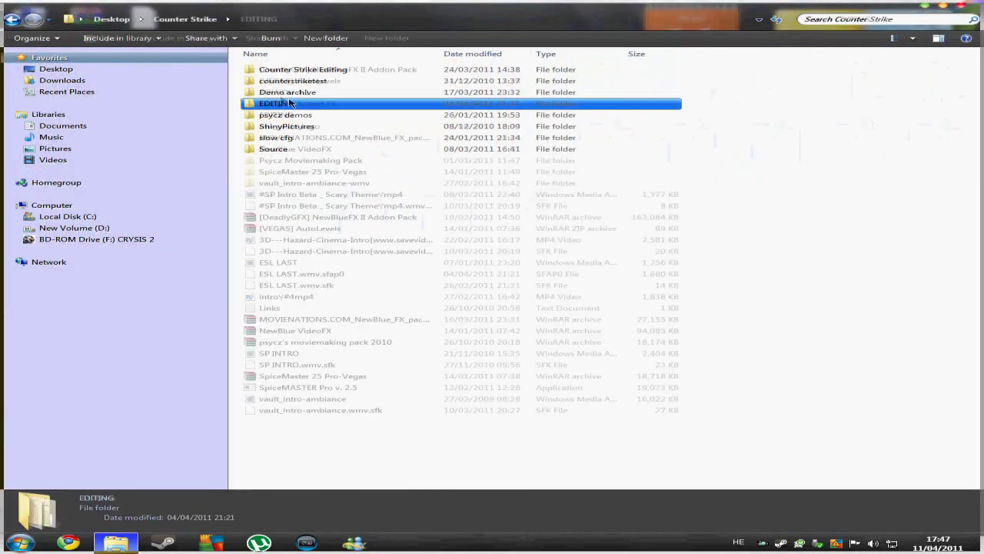
pyautogui.doubleClick(272, 123)
pyautogui.click(304, 171)
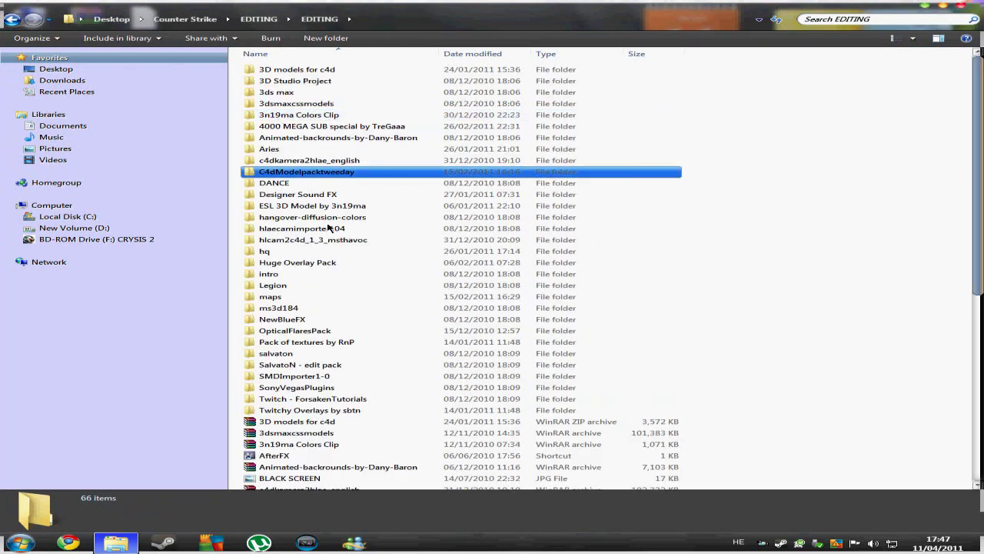
pyautogui.scroll(-10, 292, 399)
pyautogui.click(271, 461)
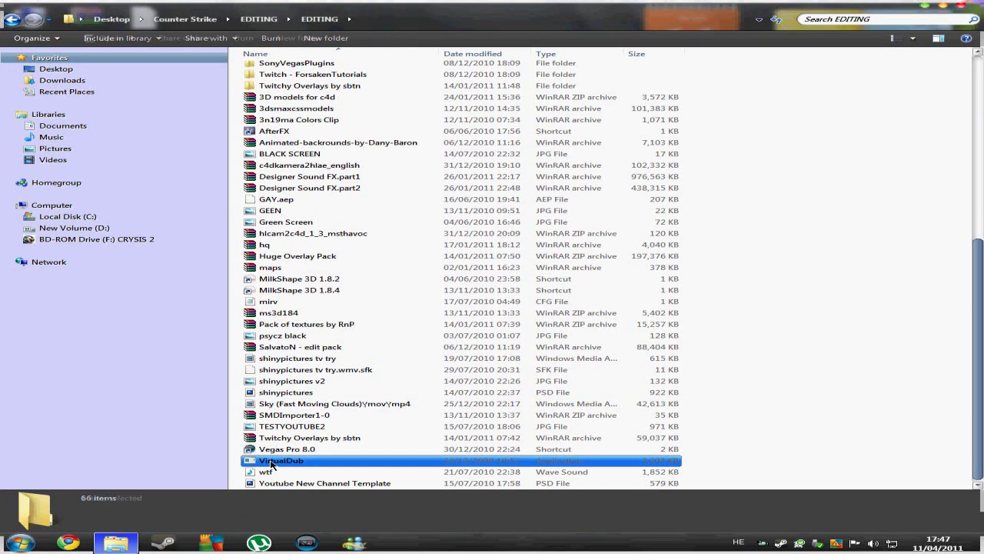
pyautogui.doubleClick(270, 462)
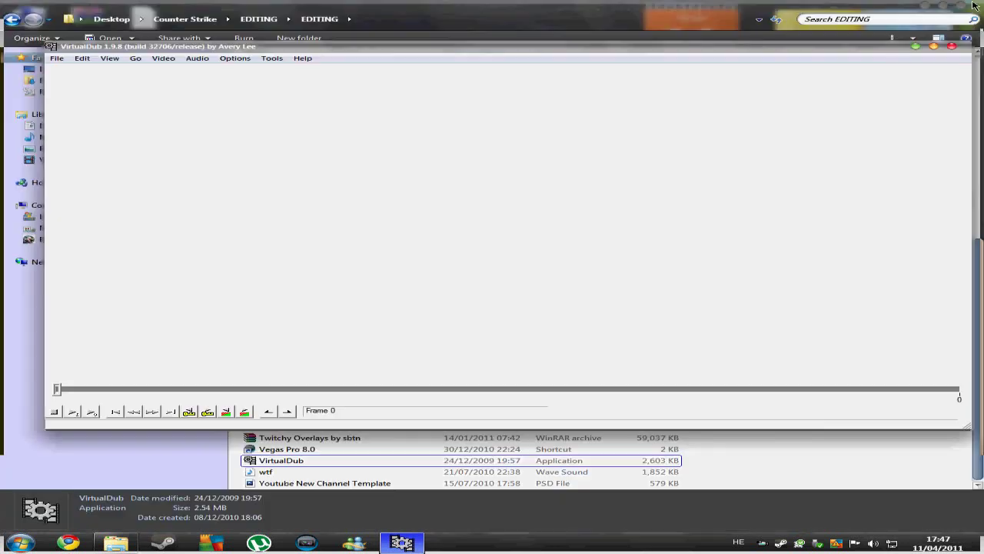
pyautogui.click(974, 6)
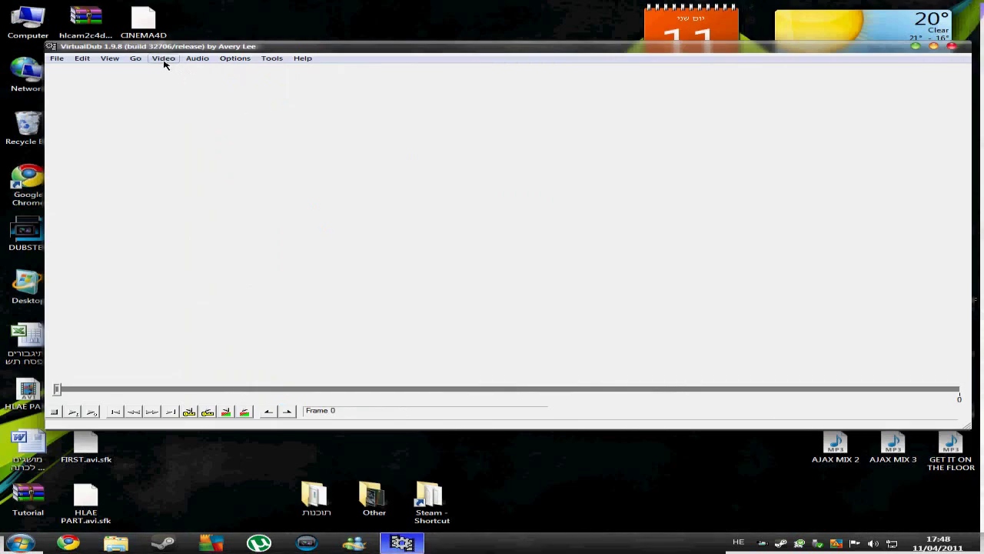
# - Set VirtualDub's video frame rate to 200 fps
pyautogui.click(164, 62)
pyautogui.click(172, 86)
pyautogui.write('200')
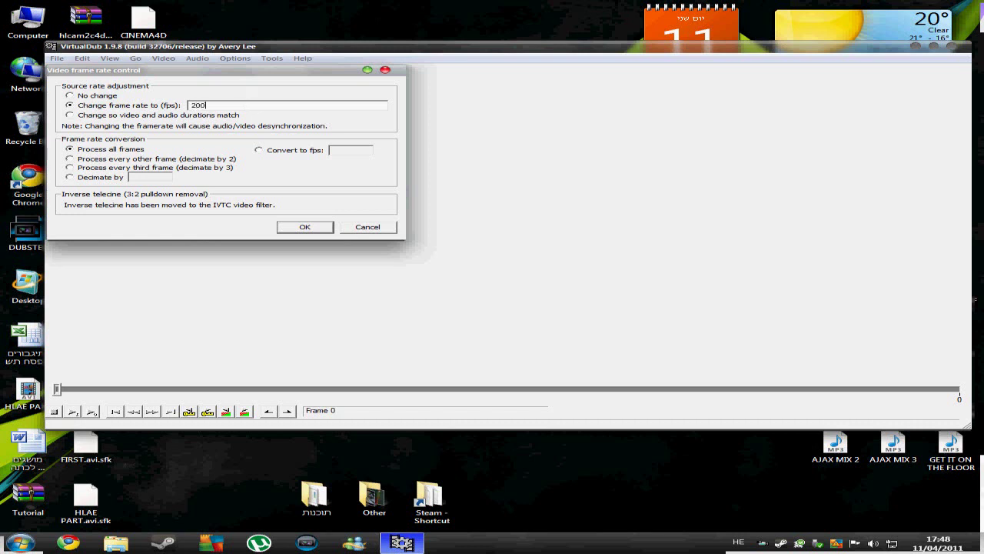
pyautogui.press('Return')
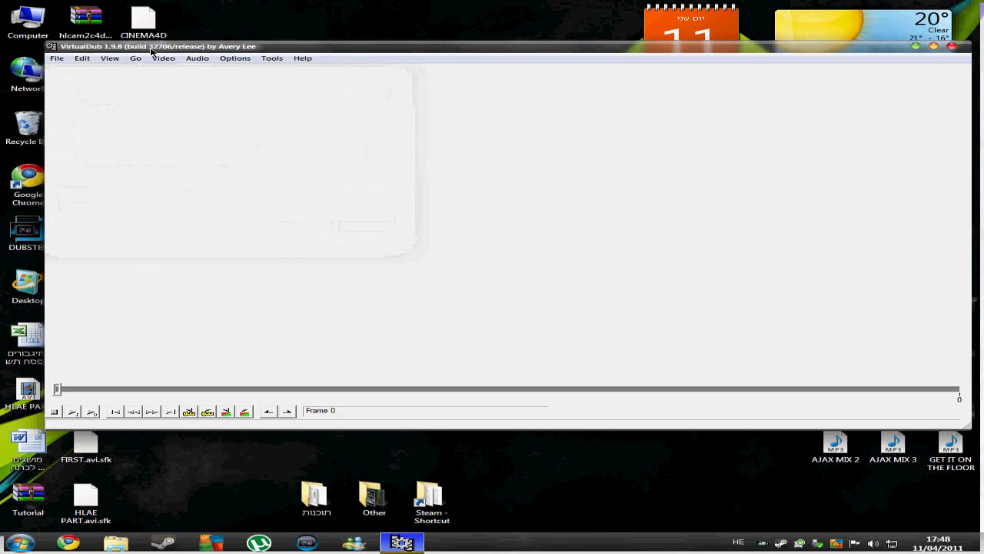
# - Load the BMP sequence from D:\TUTORIAL\take0000\all into VirtualDub
pyautogui.click(41, 36)
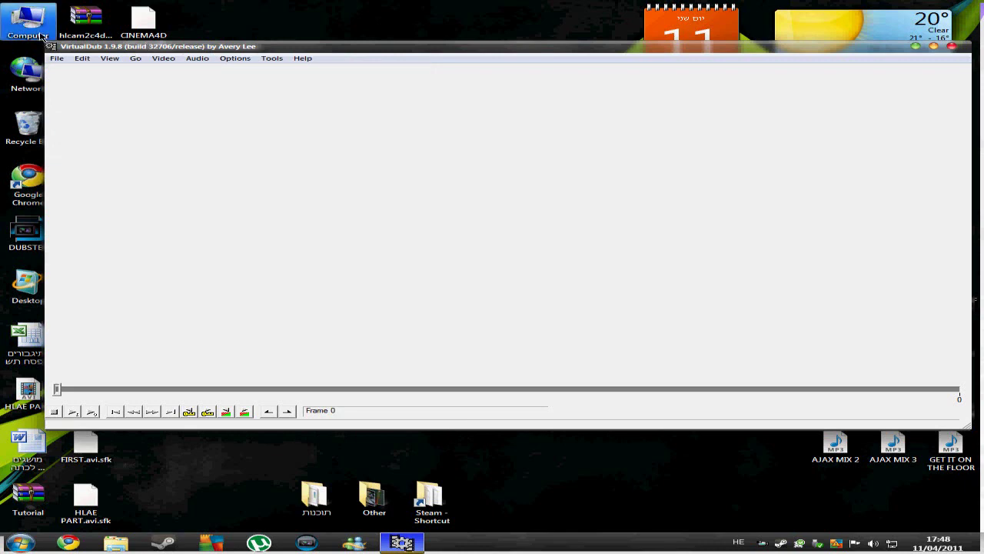
pyautogui.doubleClick(41, 36)
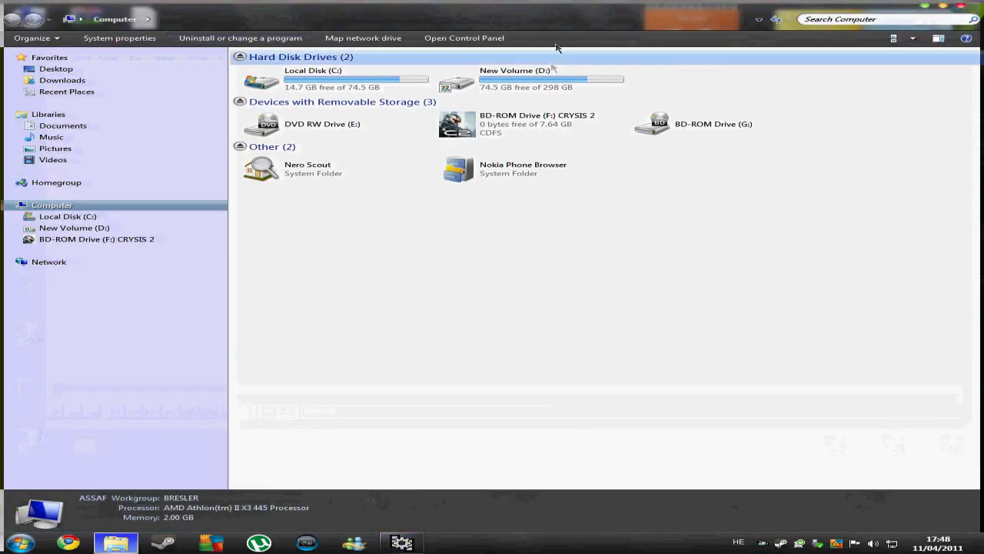
pyautogui.click(538, 84)
pyautogui.doubleClick(538, 84)
pyautogui.click(528, 119)
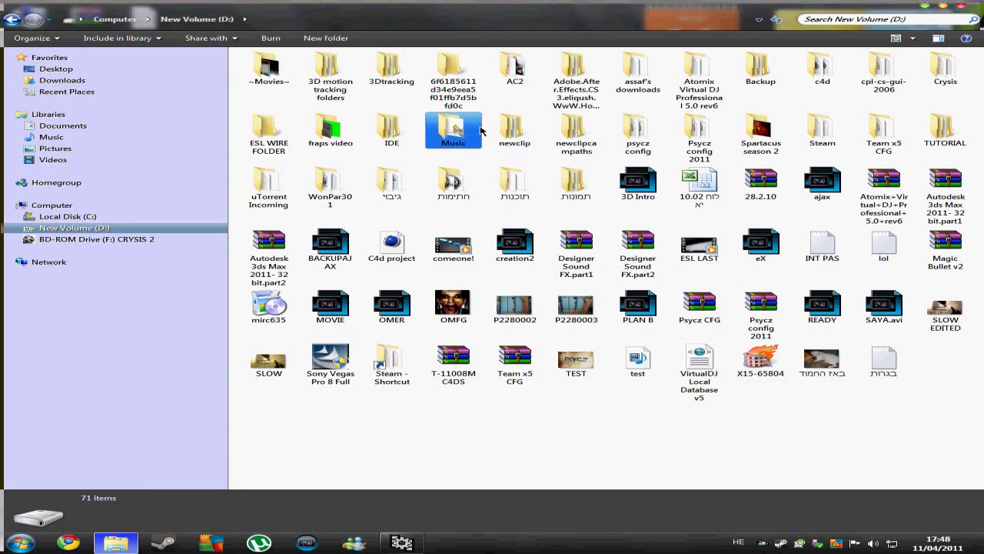
pyautogui.click(884, 131)
pyautogui.click(950, 132)
pyautogui.doubleClick(951, 132)
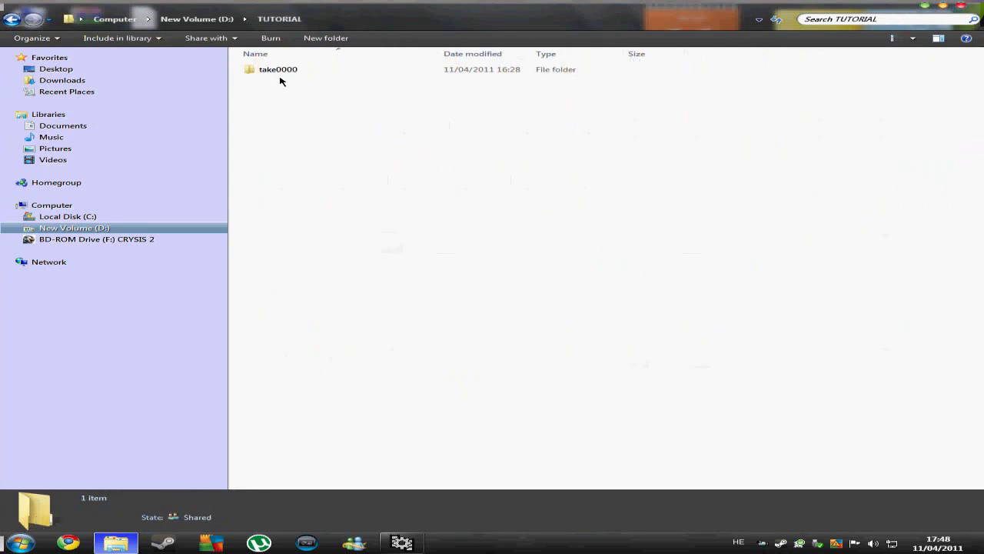
pyautogui.doubleClick(273, 69)
pyautogui.doubleClick(257, 67)
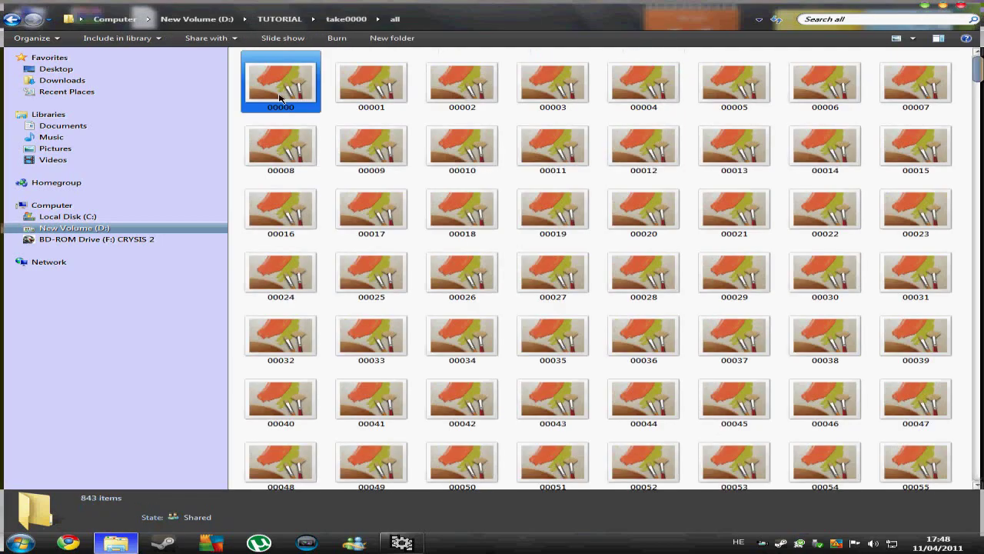
pyautogui.moveTo(275, 92); pyautogui.dragTo(65, 73)
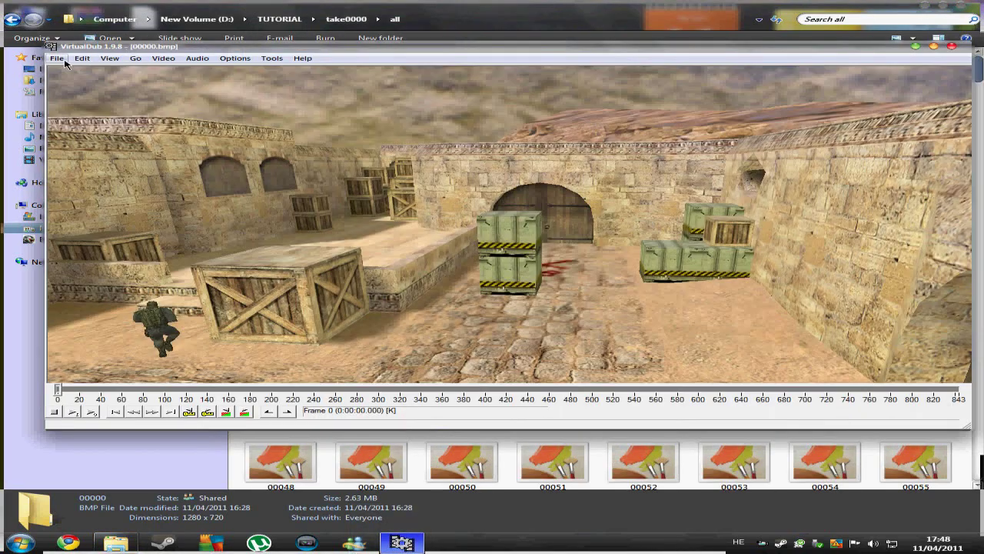
# - Save the sequence as an AVI named TUTORIAL
pyautogui.click(56, 57)
pyautogui.click(116, 153)
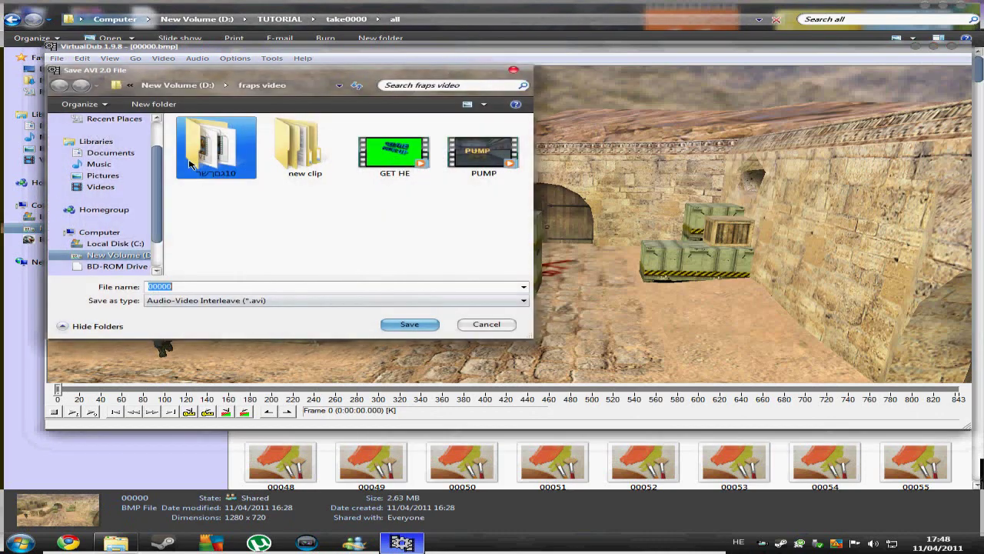
pyautogui.write('TU')
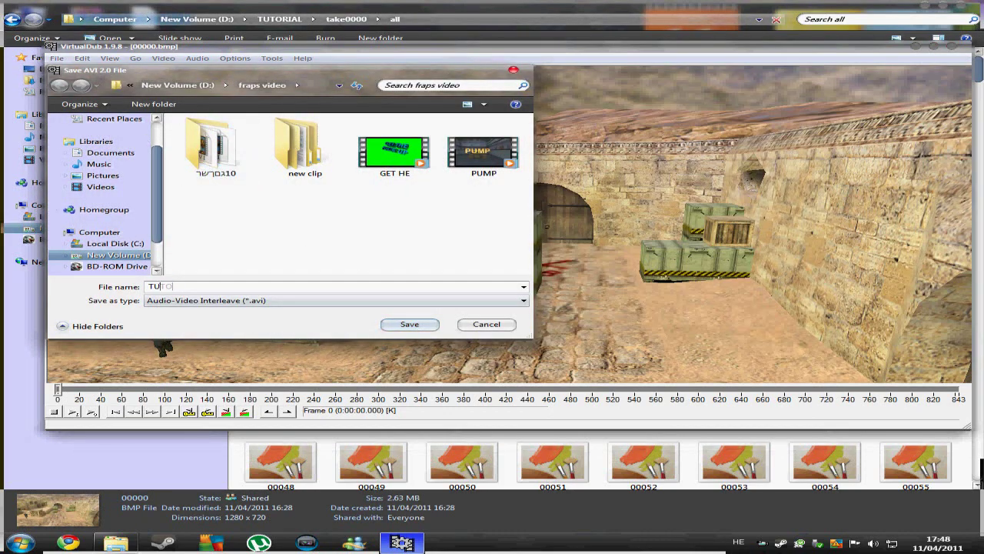
pyautogui.write('TORIAL')
pyautogui.press('Return')
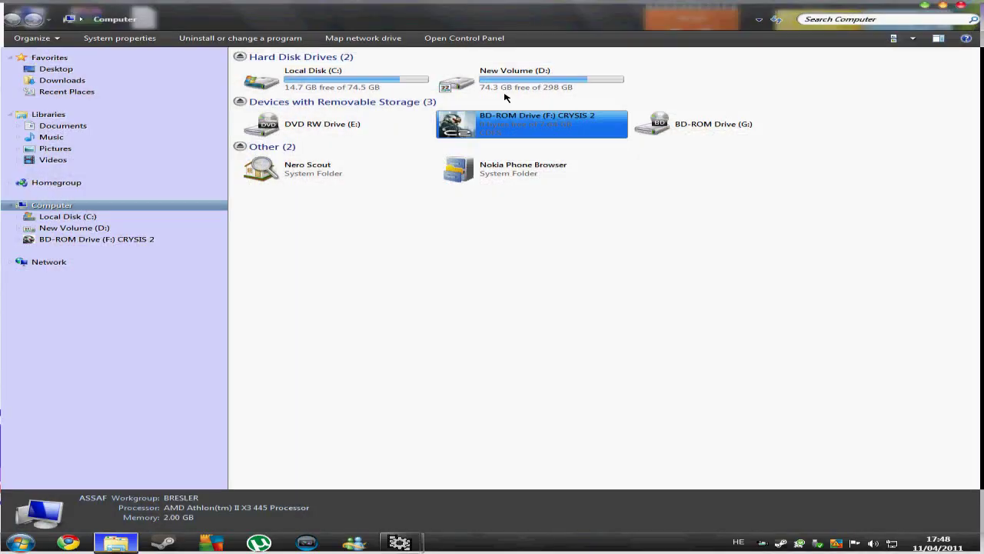
# - Load the first green frame from D:\3D motion tracking folders\tutorial into VirtualDub
pyautogui.click(501, 83)
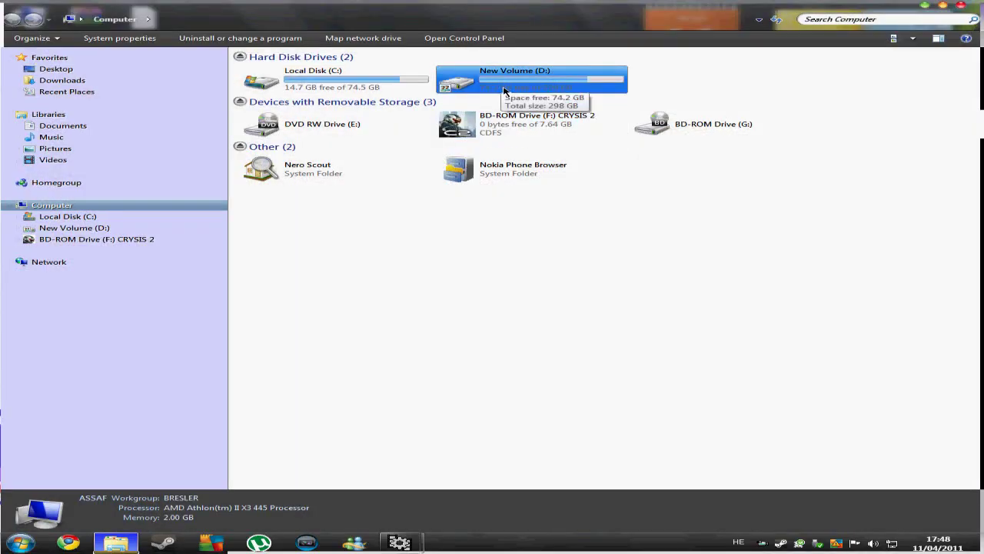
pyautogui.doubleClick(503, 91)
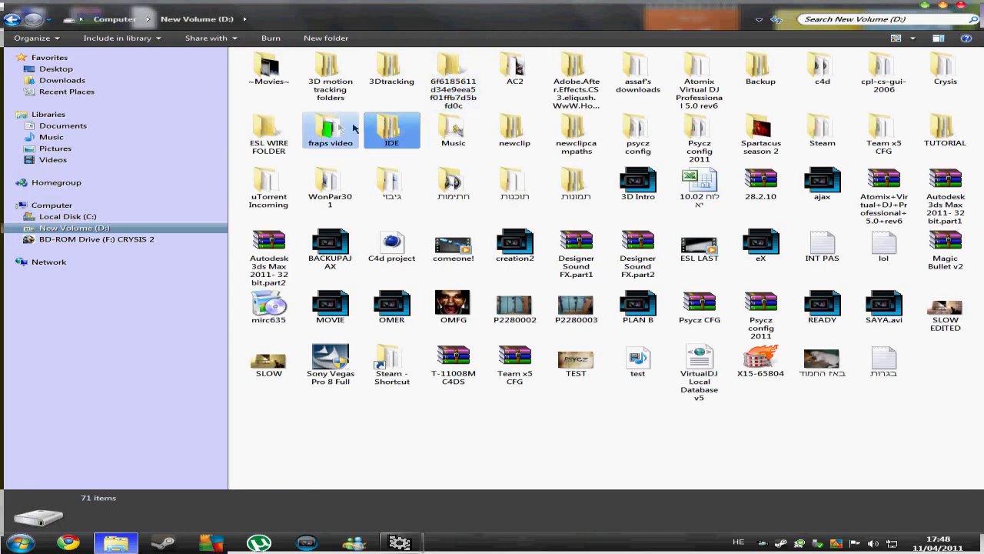
pyautogui.click(329, 82)
pyautogui.doubleClick(329, 82)
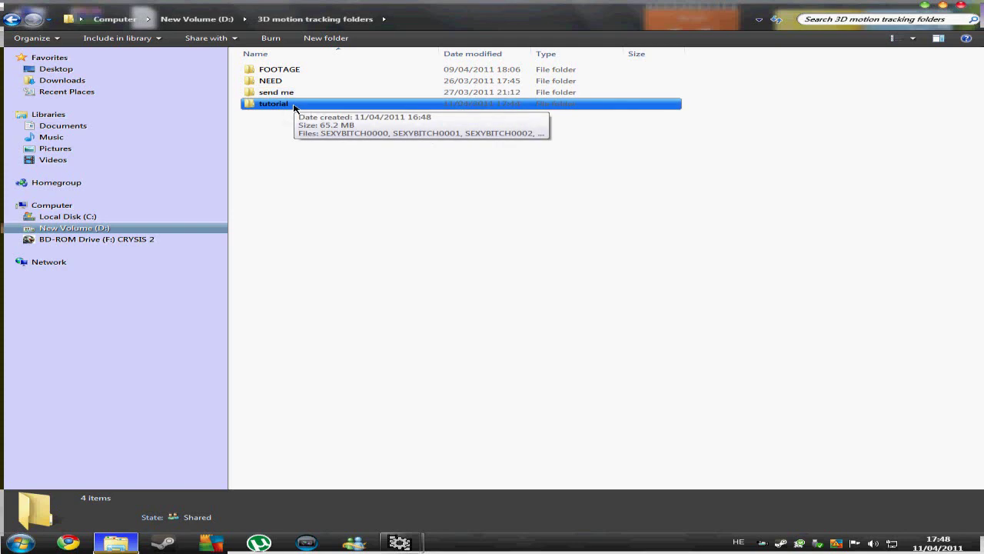
pyautogui.doubleClick(293, 106)
pyautogui.press('BackSpace')
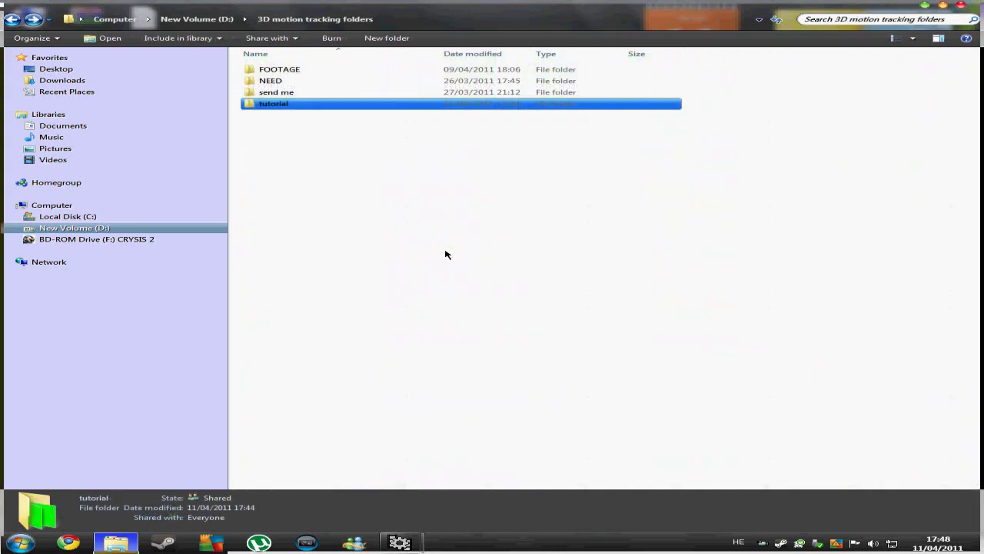
pyautogui.click(525, 488)
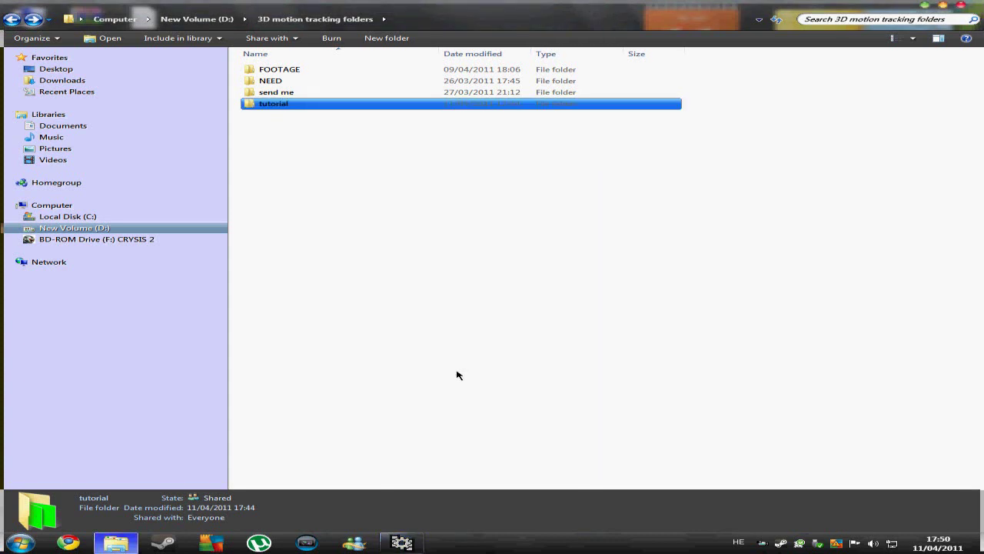
pyautogui.doubleClick(276, 105)
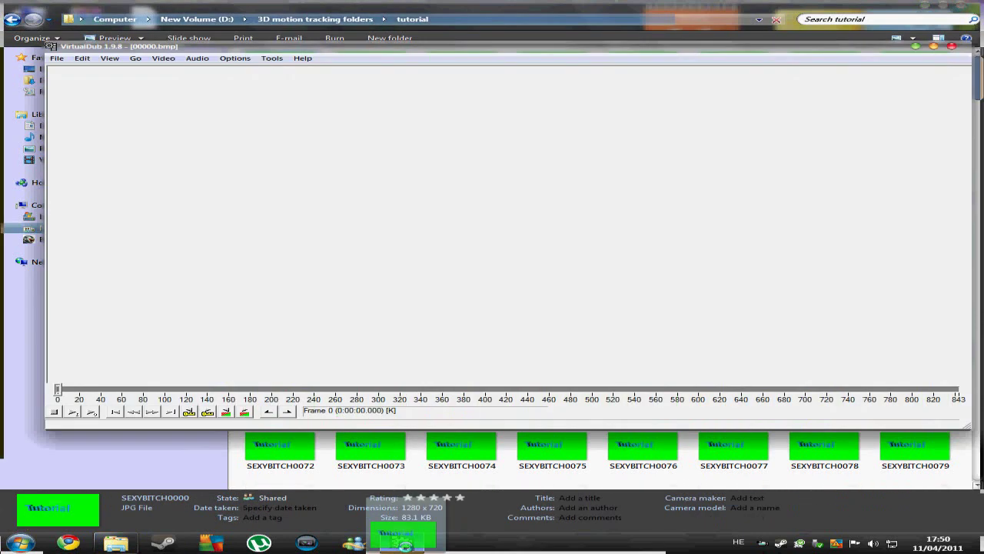
pyautogui.moveTo(436, 421); pyautogui.dragTo(307, 231)
# - Save the green sequence as an AVI named GREEN
pyautogui.click(56, 58)
pyautogui.click(101, 153)
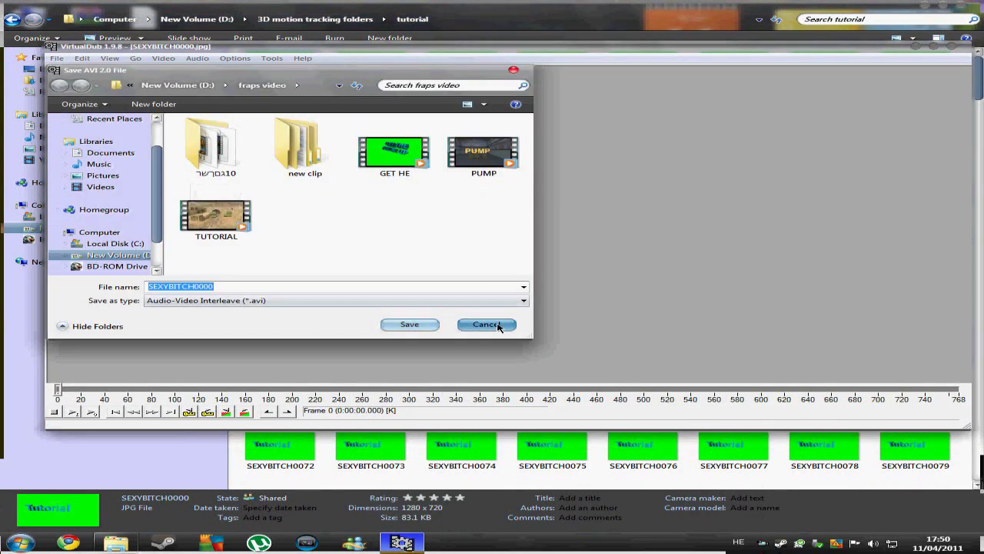
pyautogui.write('GREEN')
pyautogui.press('Return')
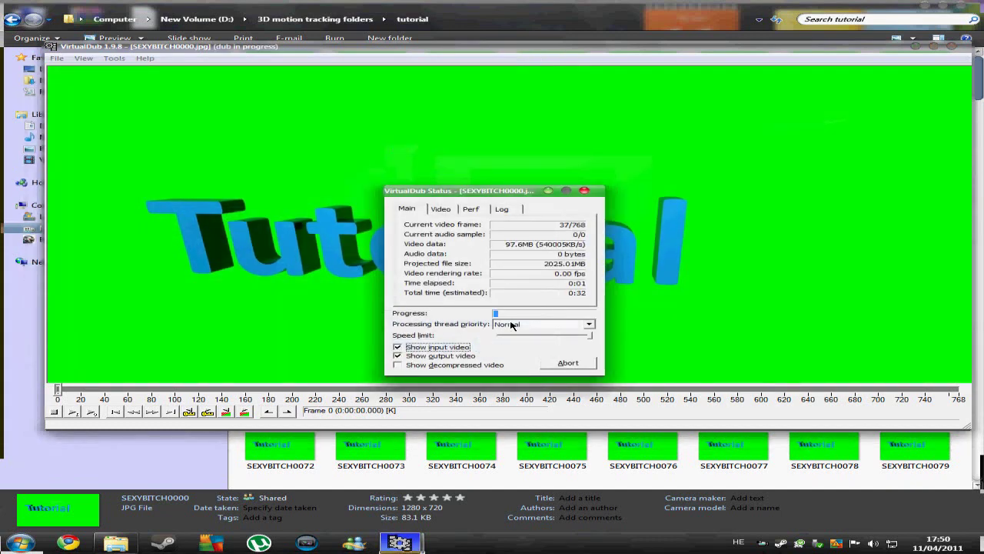
# - Close the file browser and launch Sony Vegas Pro
pyautogui.click(323, 4)
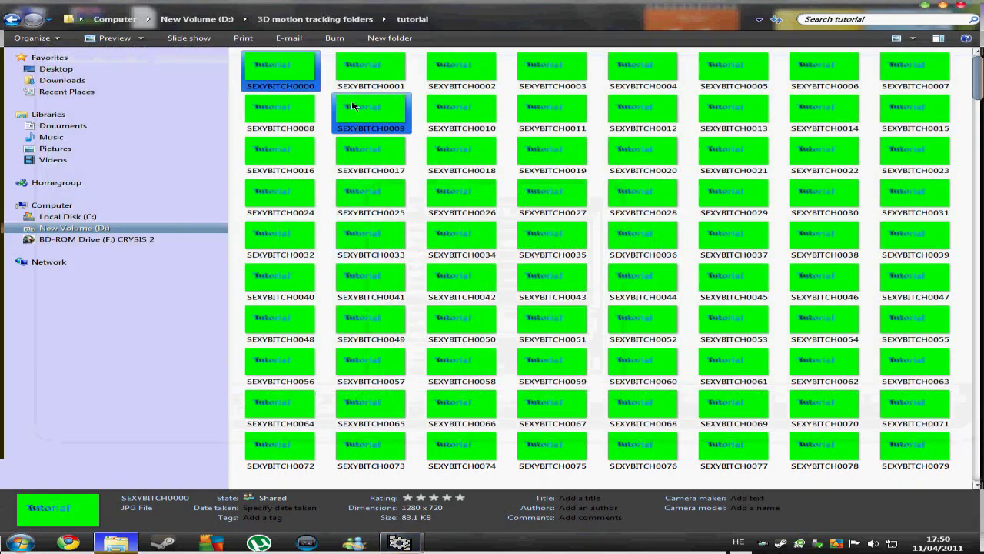
pyautogui.press('BackSpace')
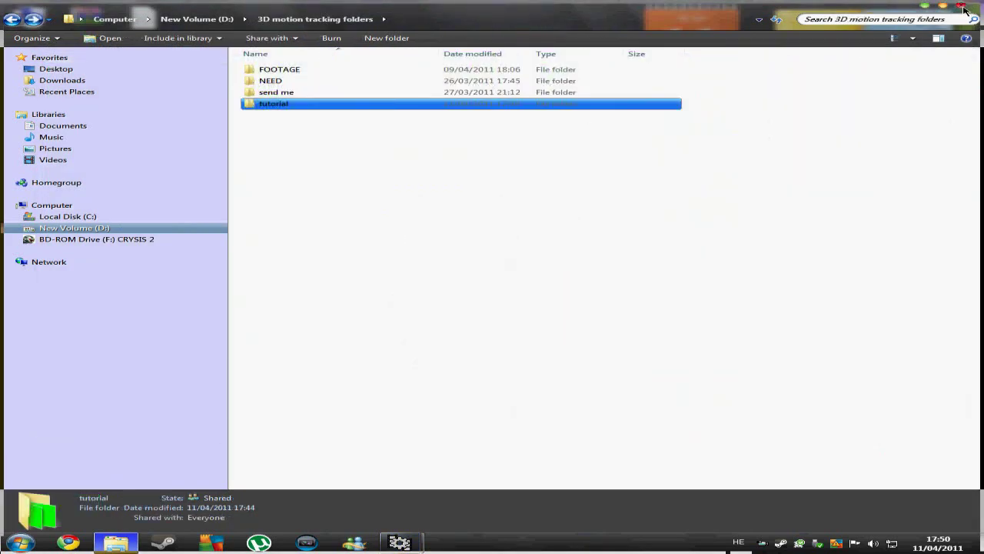
pyautogui.click(962, 8)
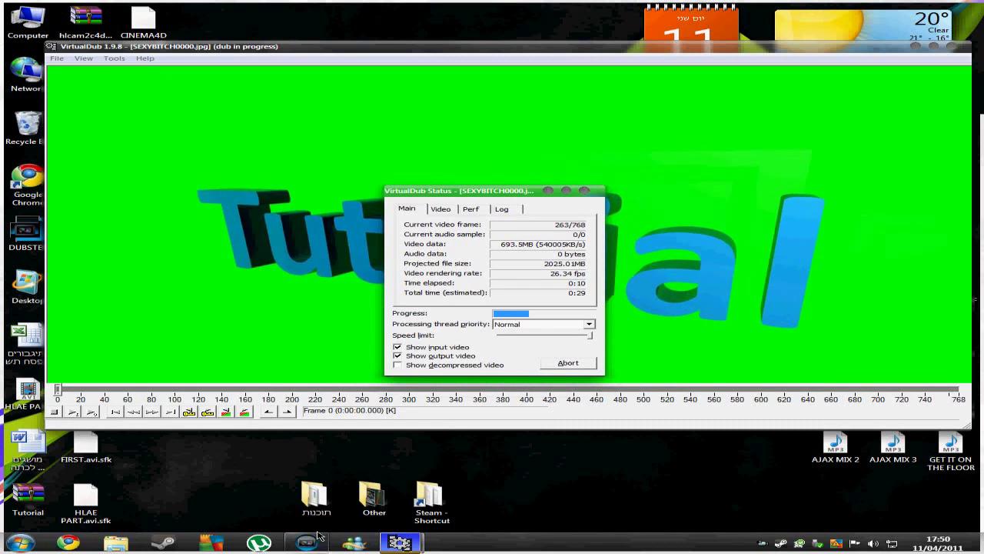
pyautogui.click(319, 536)
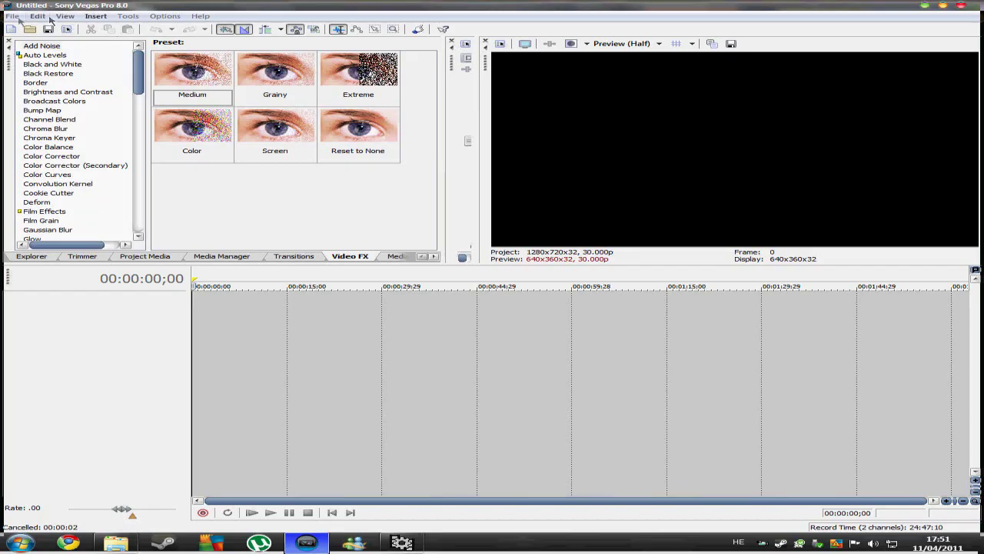
# - Check the project properties and add two new video tracks to the empty timeline
pyautogui.click(12, 16)
pyautogui.click(31, 182)
pyautogui.press('Escape')
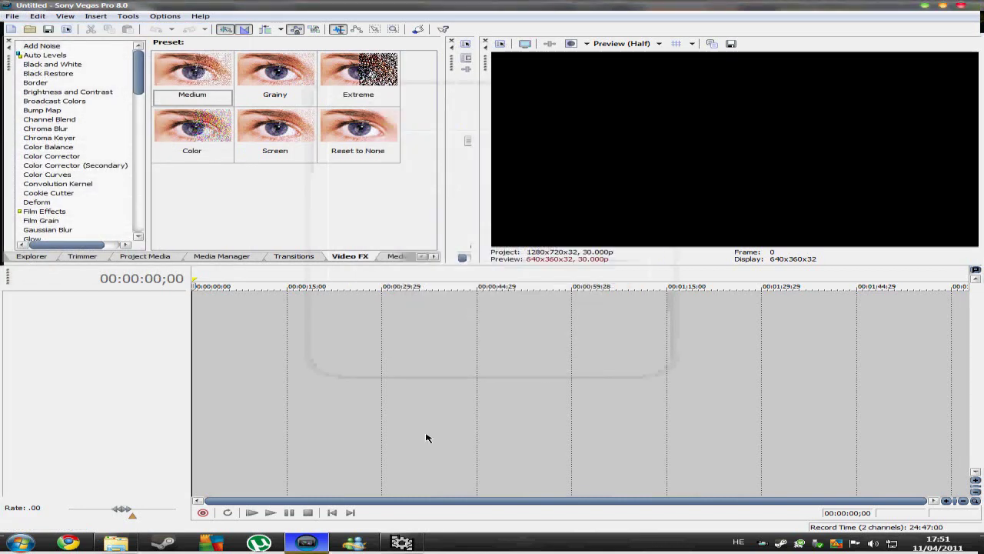
pyautogui.rightClick(128, 340)
pyautogui.click(171, 369)
pyautogui.rightClick(151, 363)
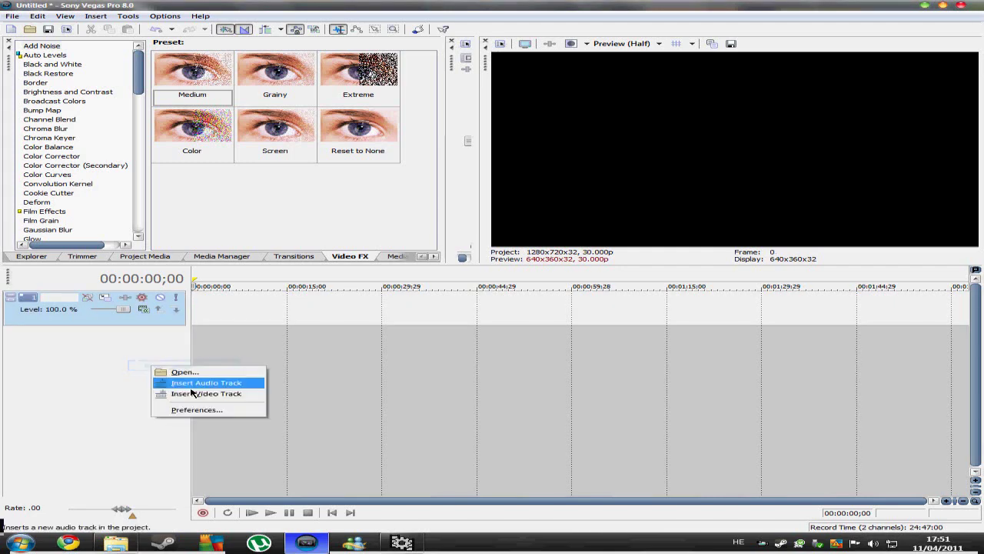
pyautogui.click(193, 391)
# - Place the TUTORIAL map footage from the fraps folder at the start of track 2
pyautogui.click(115, 542)
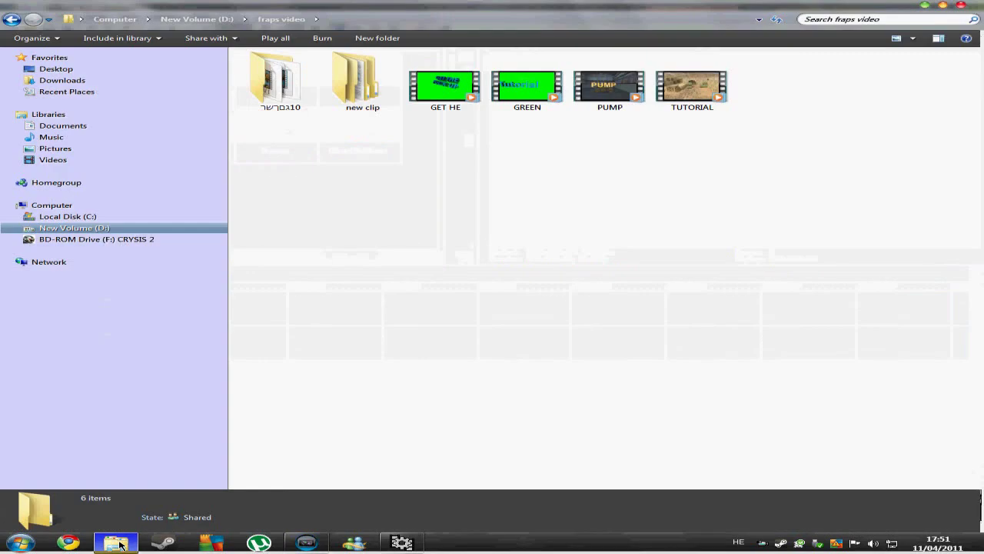
pyautogui.click(698, 93)
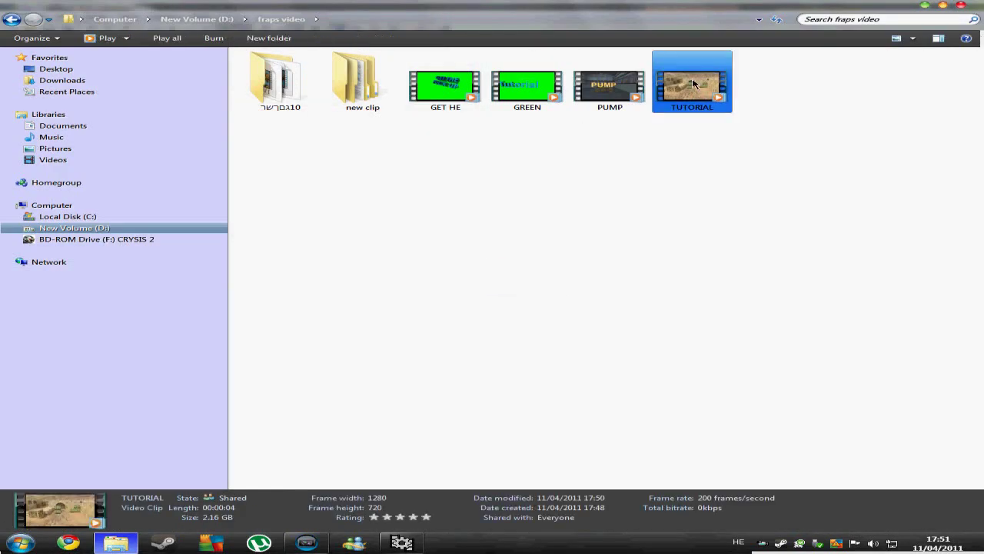
pyautogui.moveTo(704, 92); pyautogui.dragTo(311, 540)
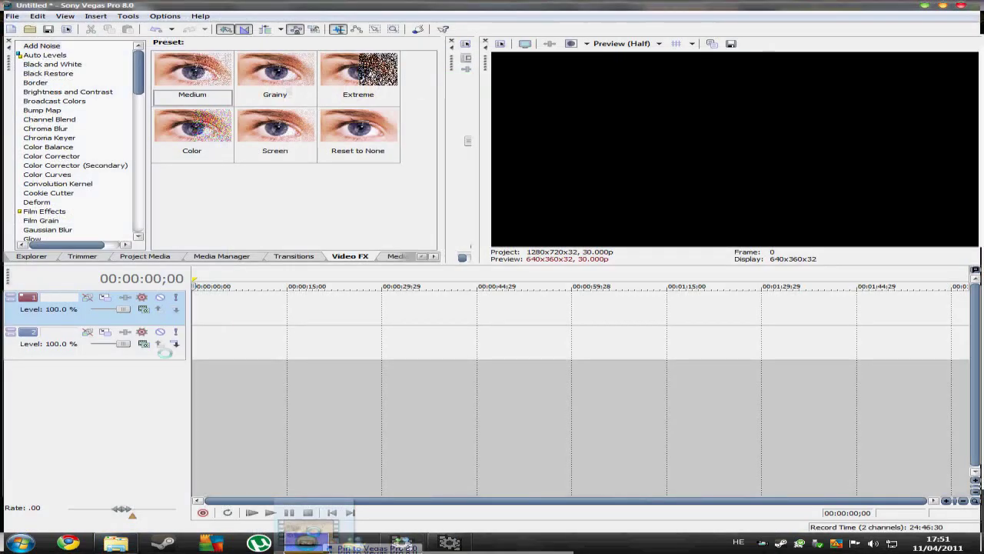
pyautogui.moveTo(311, 540); pyautogui.dragTo(215, 346)
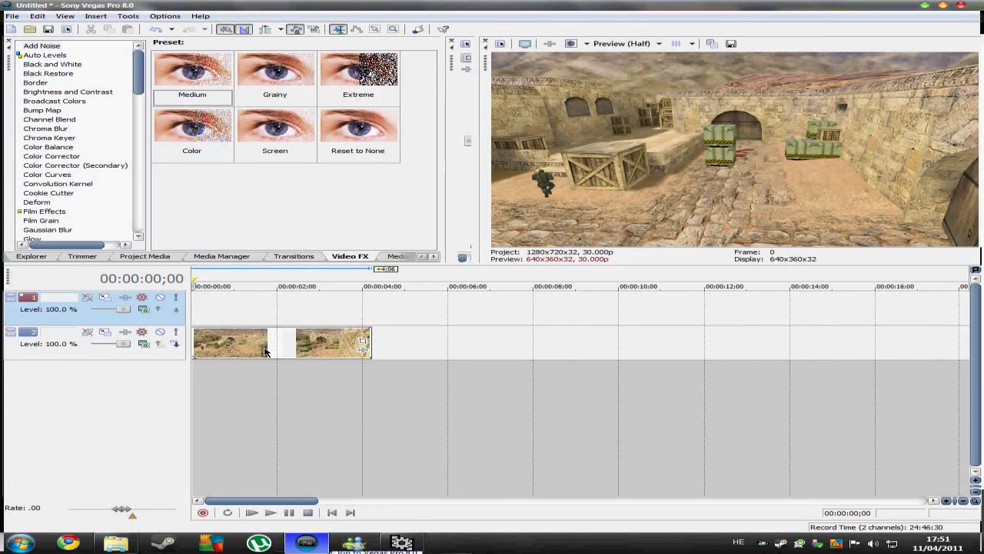
# - Place the GREEN text clip from the fraps folder at the start of track 1
pyautogui.click(115, 543)
pyautogui.click(523, 84)
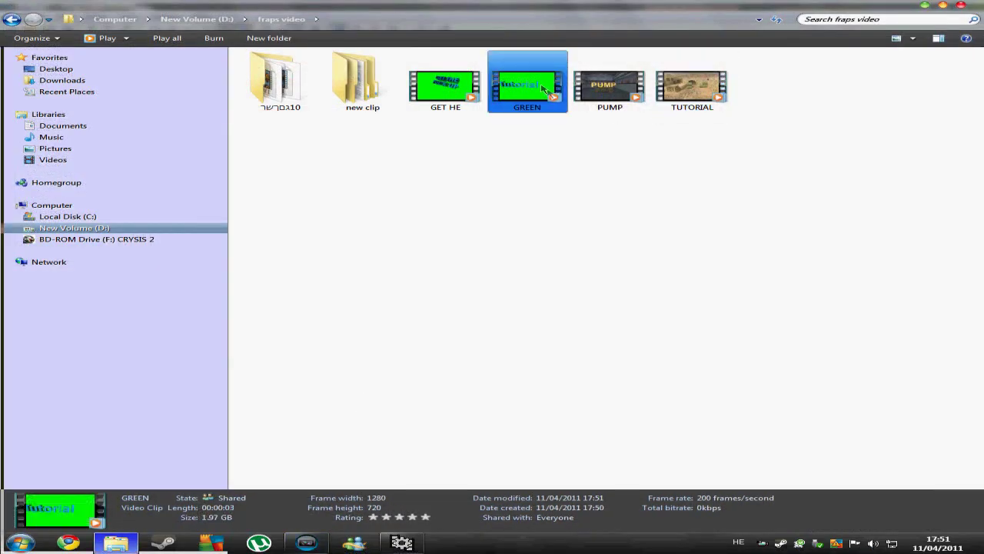
pyautogui.moveTo(522, 85); pyautogui.dragTo(331, 543)
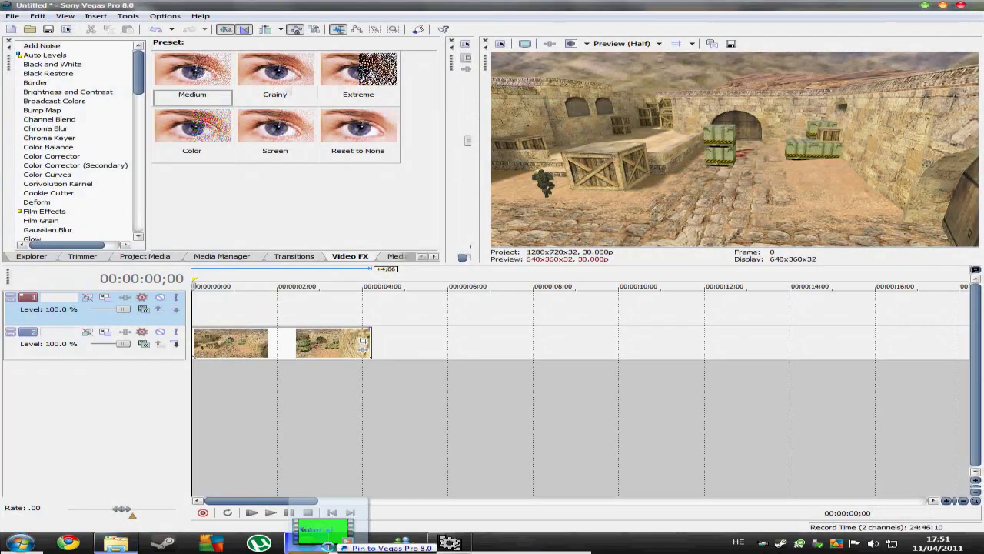
pyautogui.moveTo(331, 546); pyautogui.dragTo(198, 311)
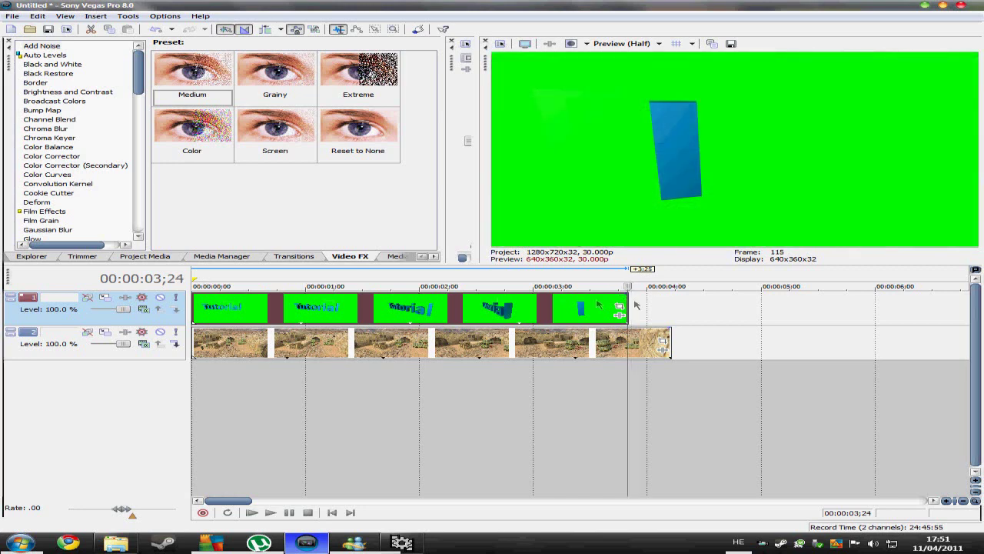
# - Preview the stacked clips, then pick the Chroma Keyer effect in Video FX
pyautogui.press('Left')
pyautogui.press('Left')
pyautogui.press('Left')
pyautogui.click(217, 307)
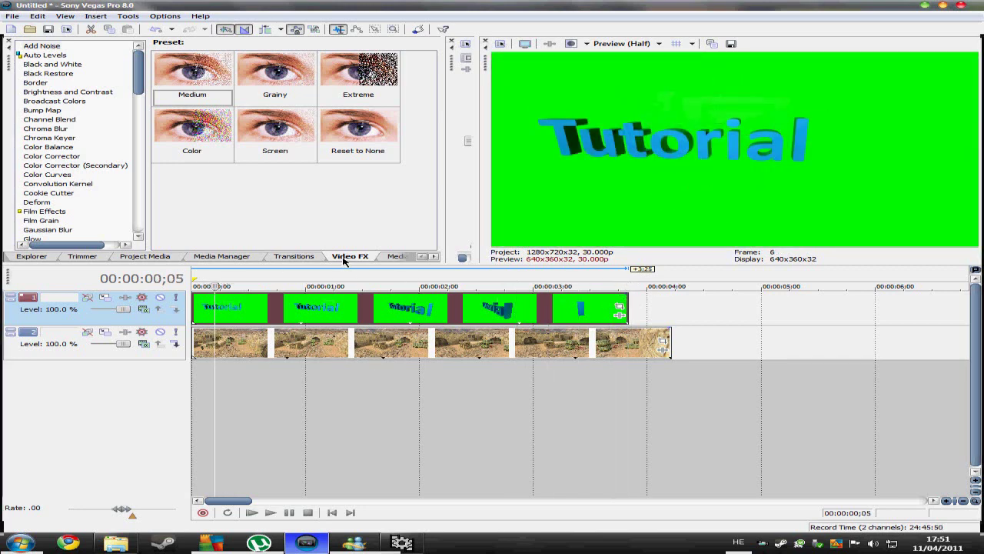
pyautogui.click(53, 65)
pyautogui.click(51, 102)
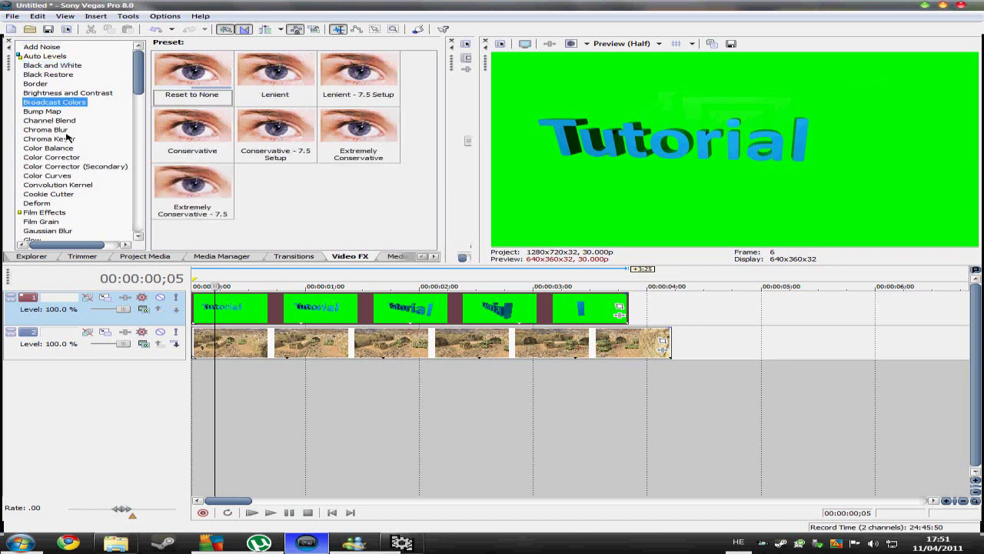
pyautogui.click(53, 120)
pyautogui.click(58, 139)
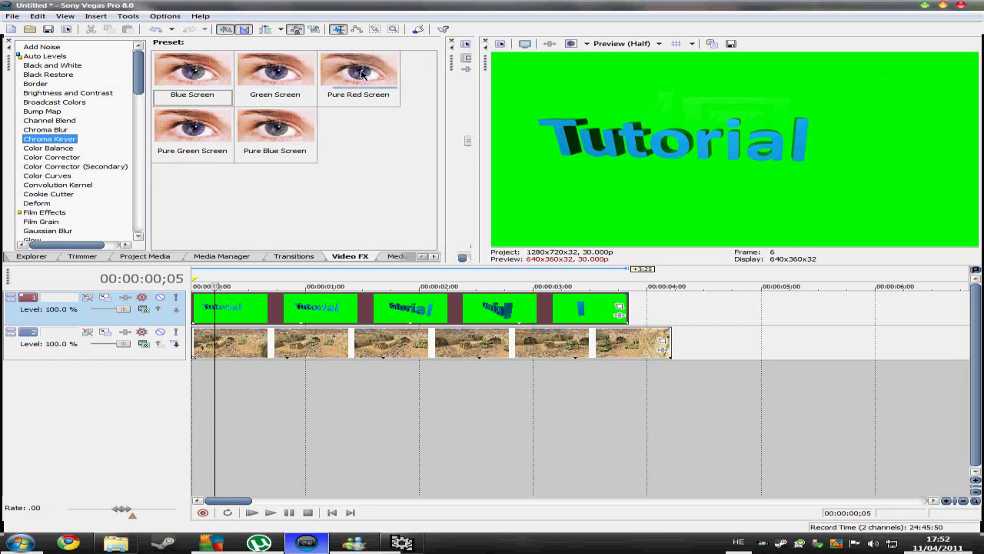
# - Apply the Chroma Keyer's Pure Green Screen preset to the GREEN clip
pyautogui.moveTo(192, 127); pyautogui.dragTo(203, 129)
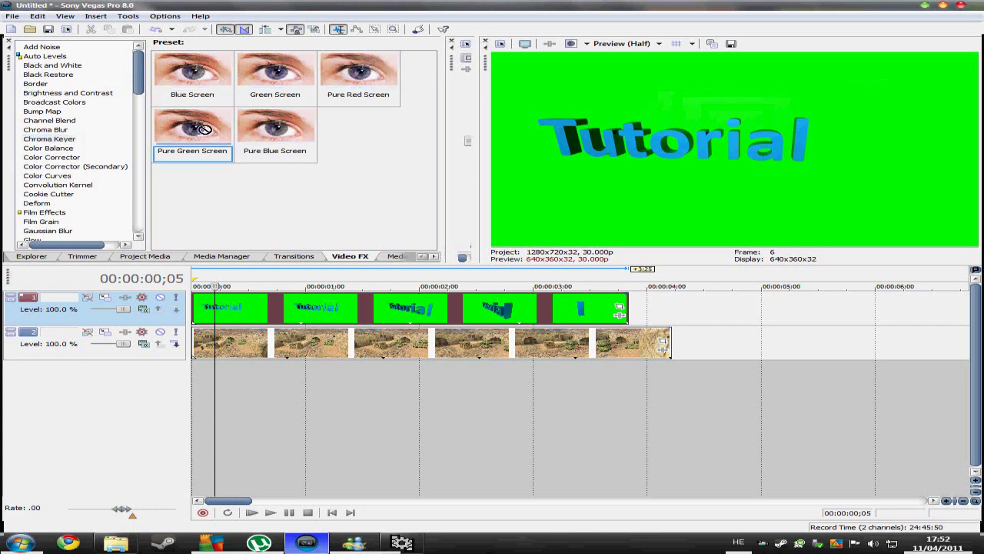
pyautogui.moveTo(329, 307); pyautogui.dragTo(329, 308)
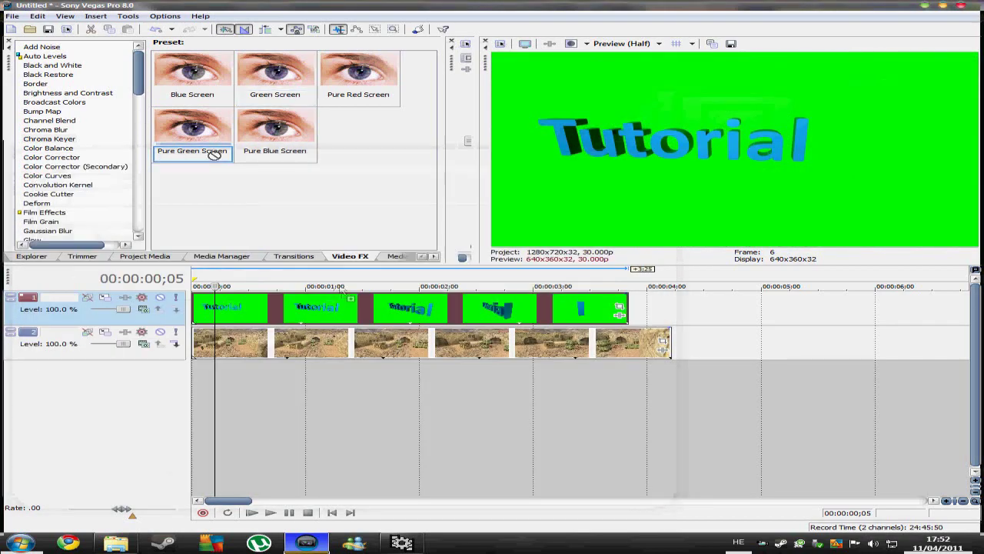
pyautogui.moveTo(214, 154); pyautogui.dragTo(350, 306)
pyautogui.click(643, 180)
# - Replay the keyed composite of Tutorial text over the map footage from near the start
pyautogui.scroll(3, 529, 286)
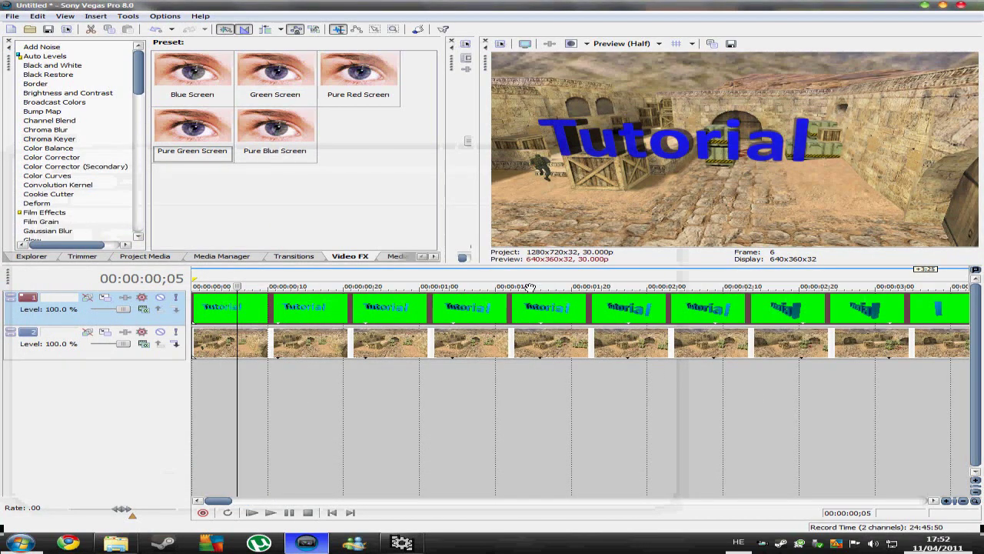
pyautogui.scroll(-2, 420, 315)
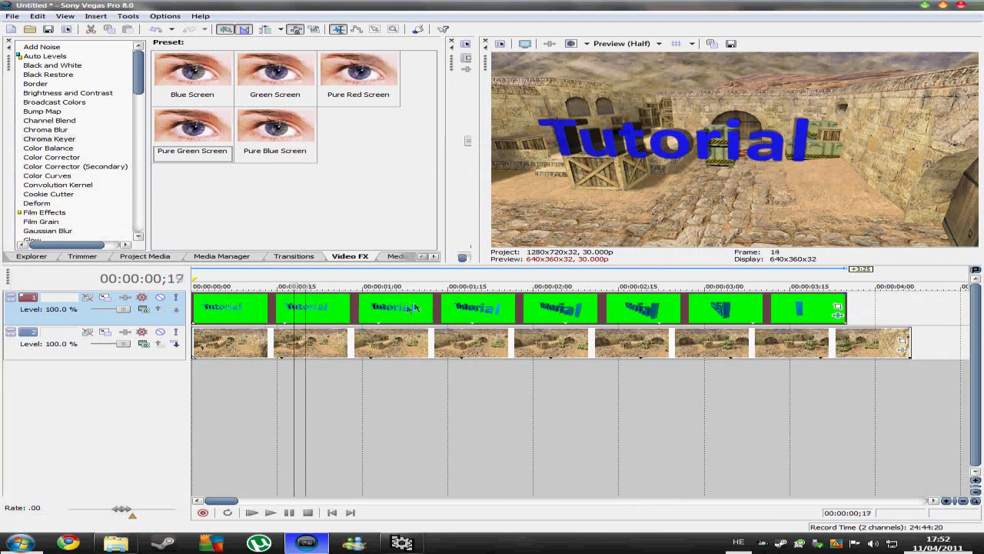
pyautogui.click(196, 324)
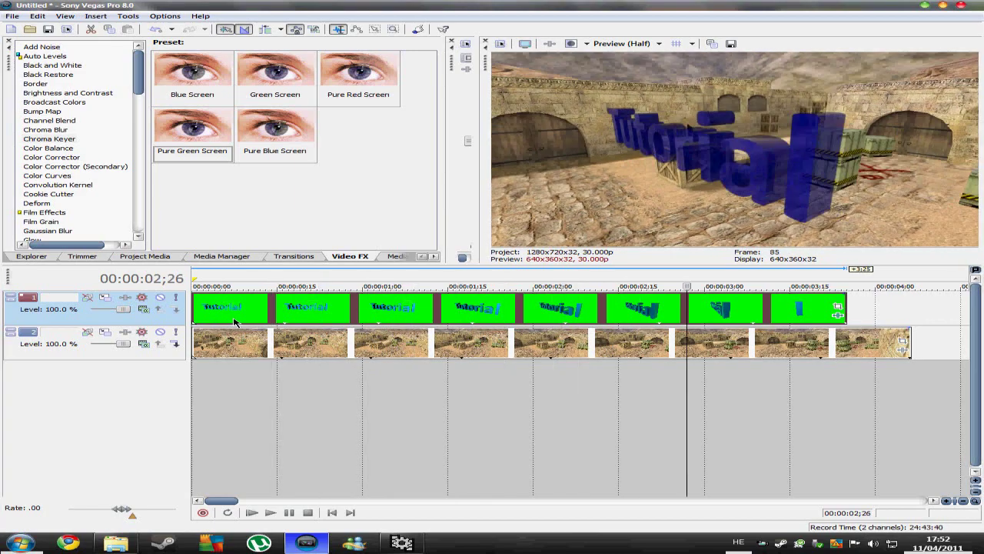
pyautogui.press('j')
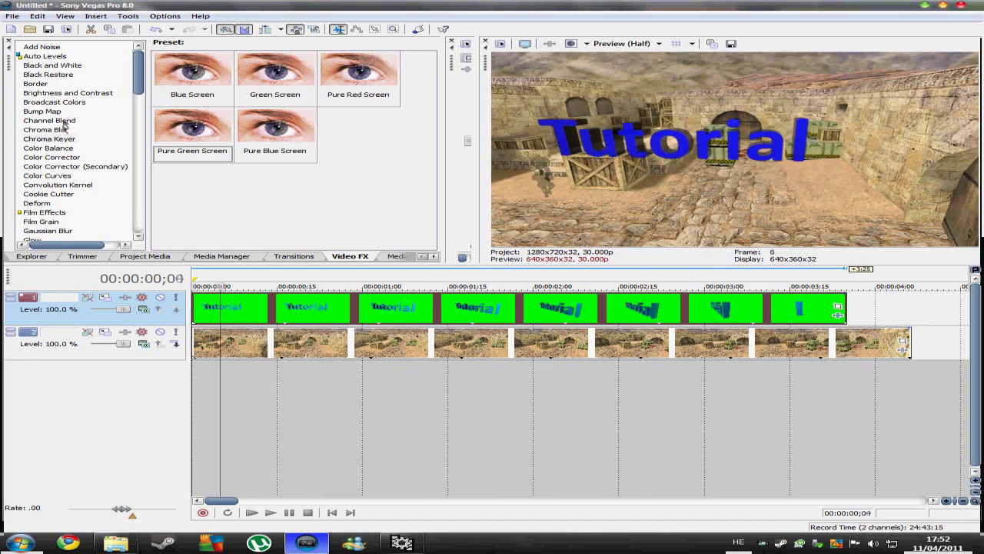
# - Apply a Color Balance preset (Red -.5, Green .085, Blue -.04) to all of track 1
pyautogui.click(48, 148)
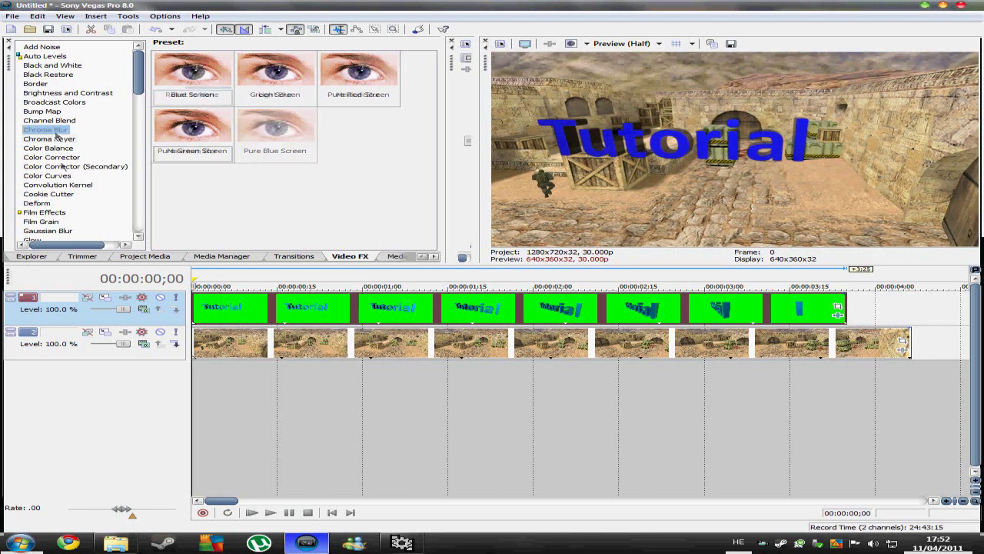
pyautogui.moveTo(192, 73); pyautogui.dragTo(266, 324)
pyautogui.moveTo(143, 322); pyautogui.dragTo(143, 317)
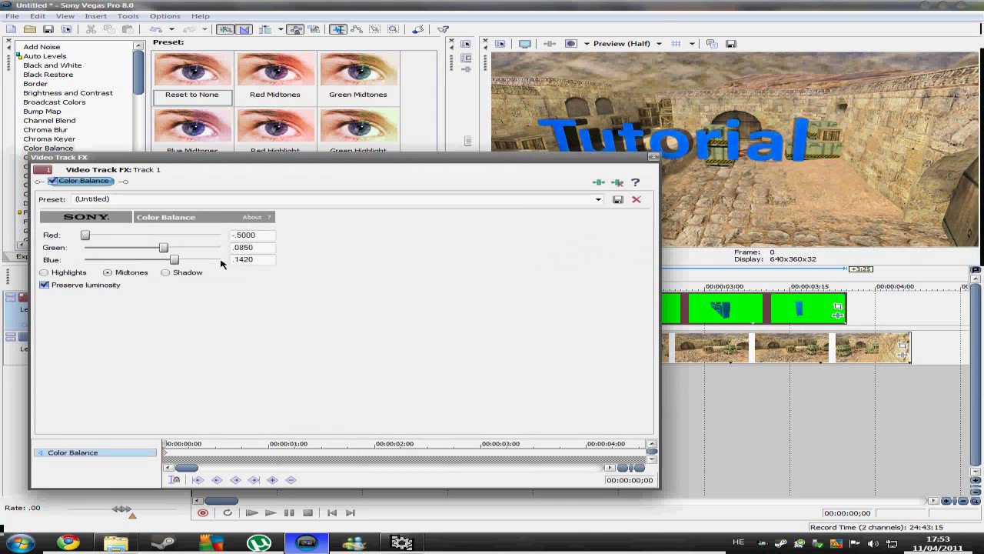
pyautogui.click(653, 157)
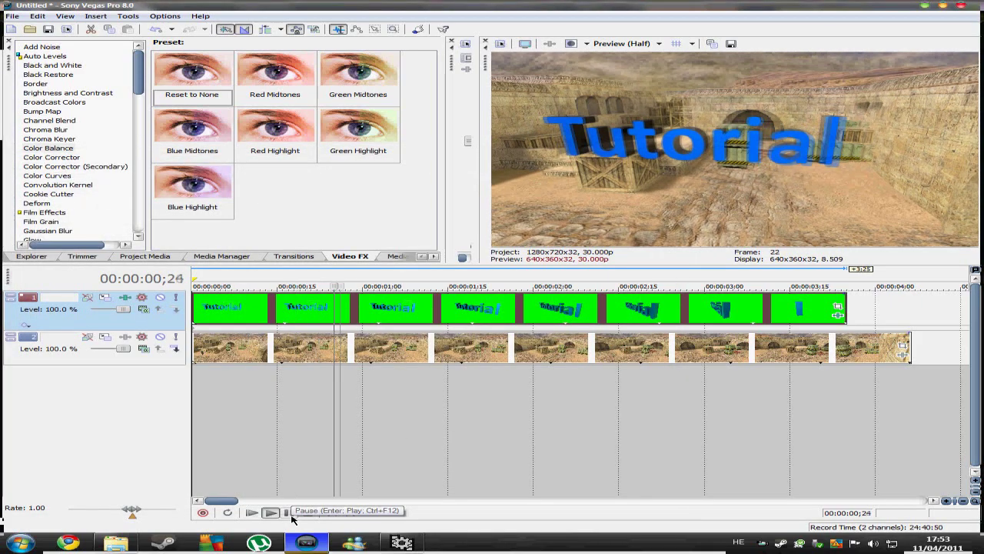